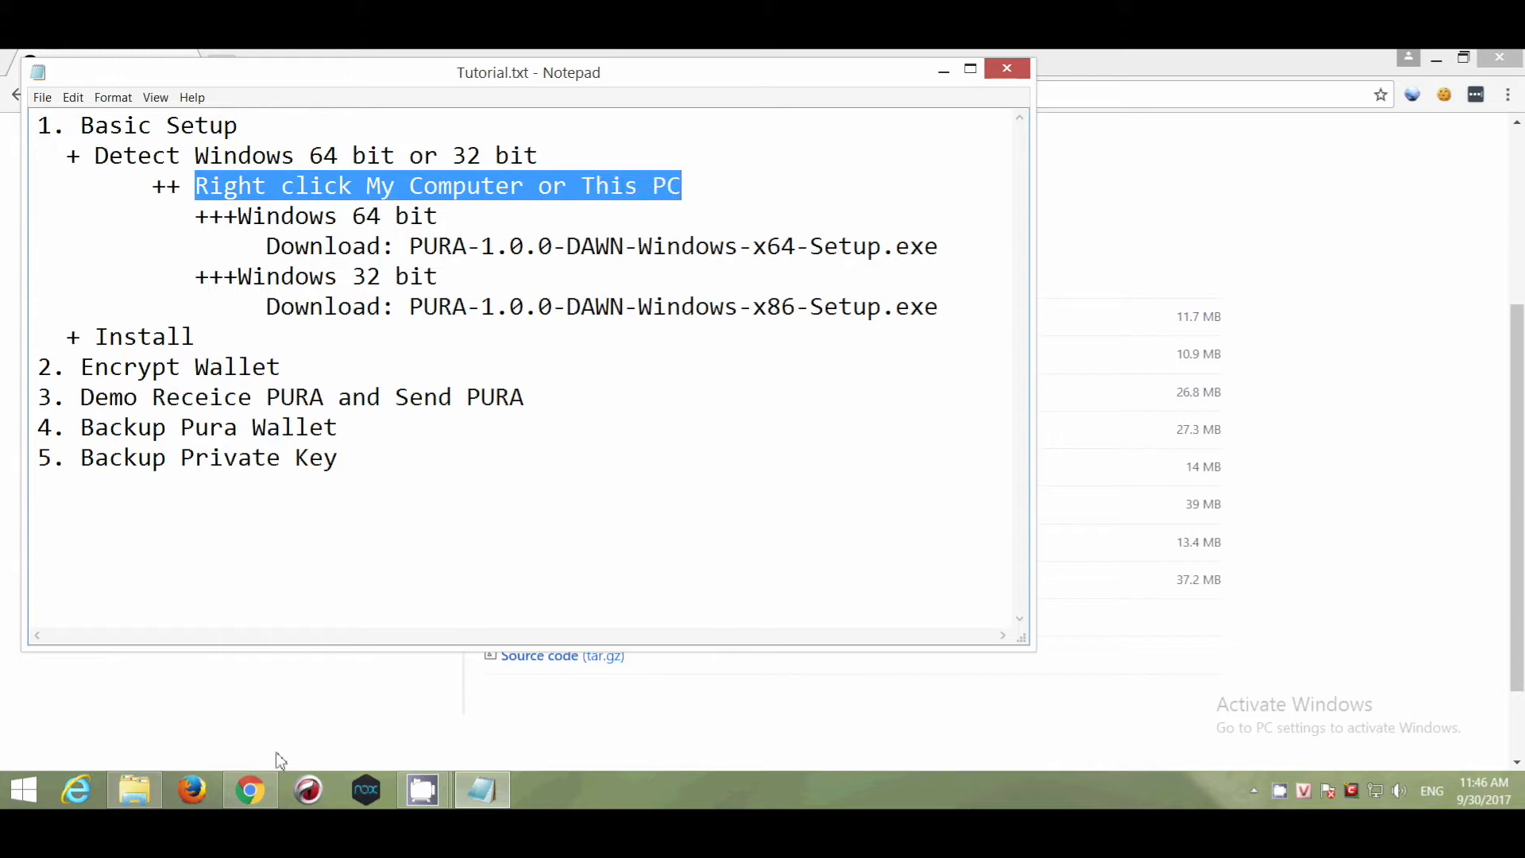
left_click(144, 786)
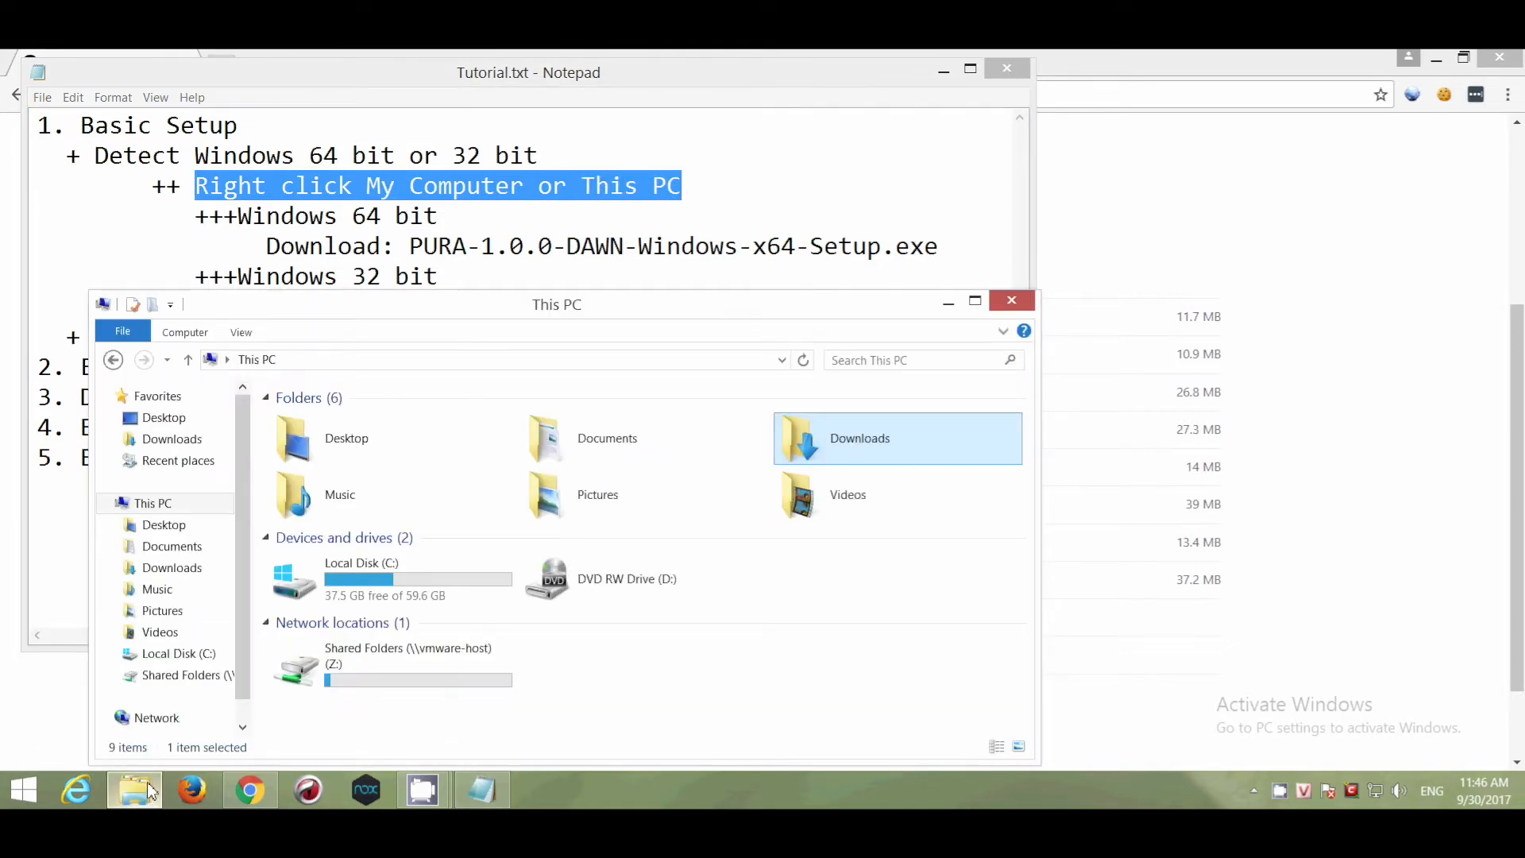
right_click(169, 507)
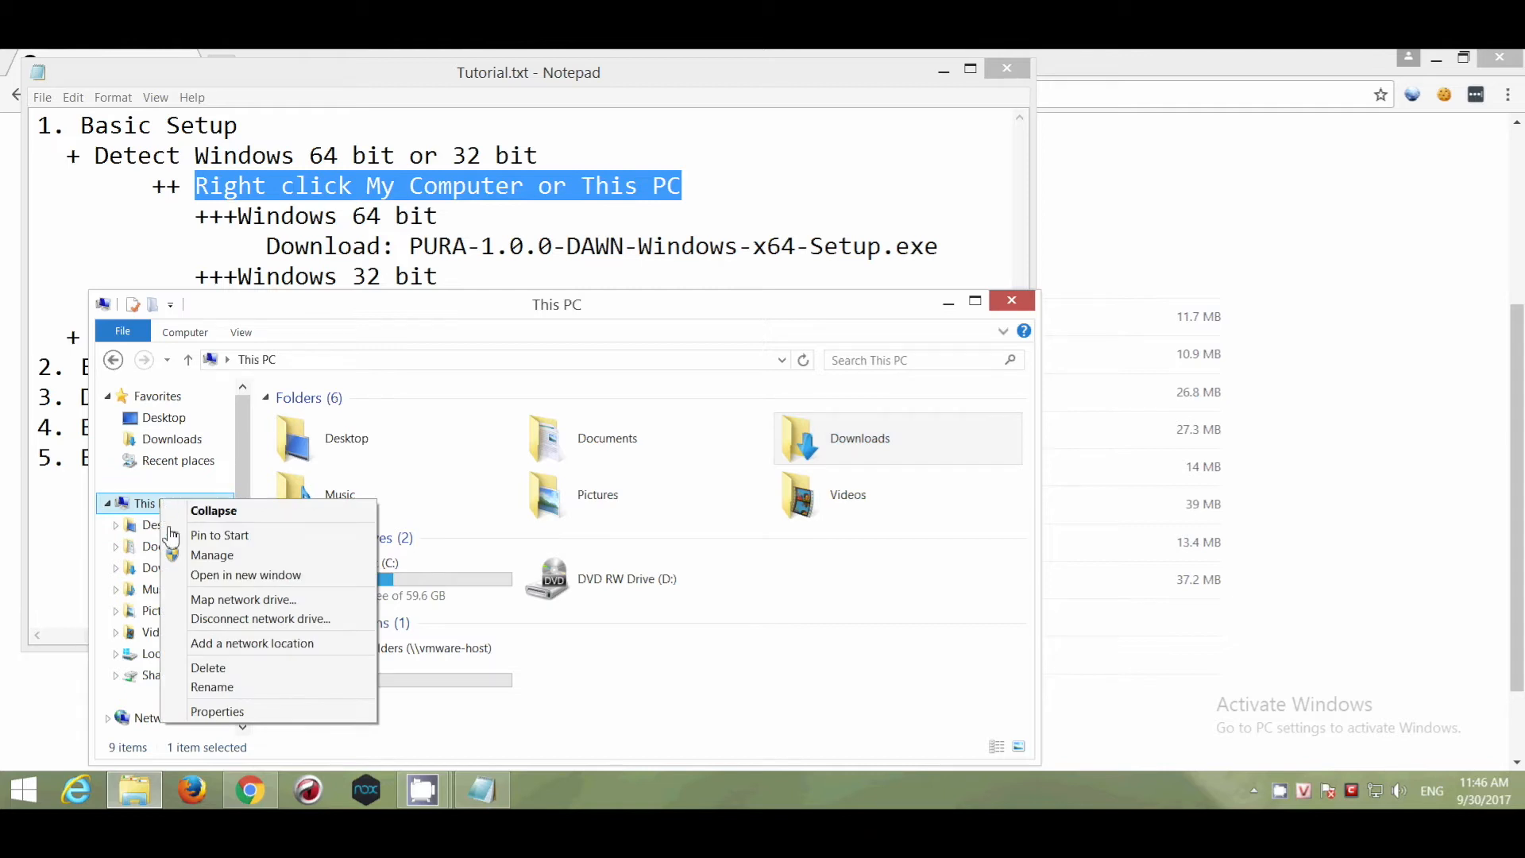
left_click(269, 713)
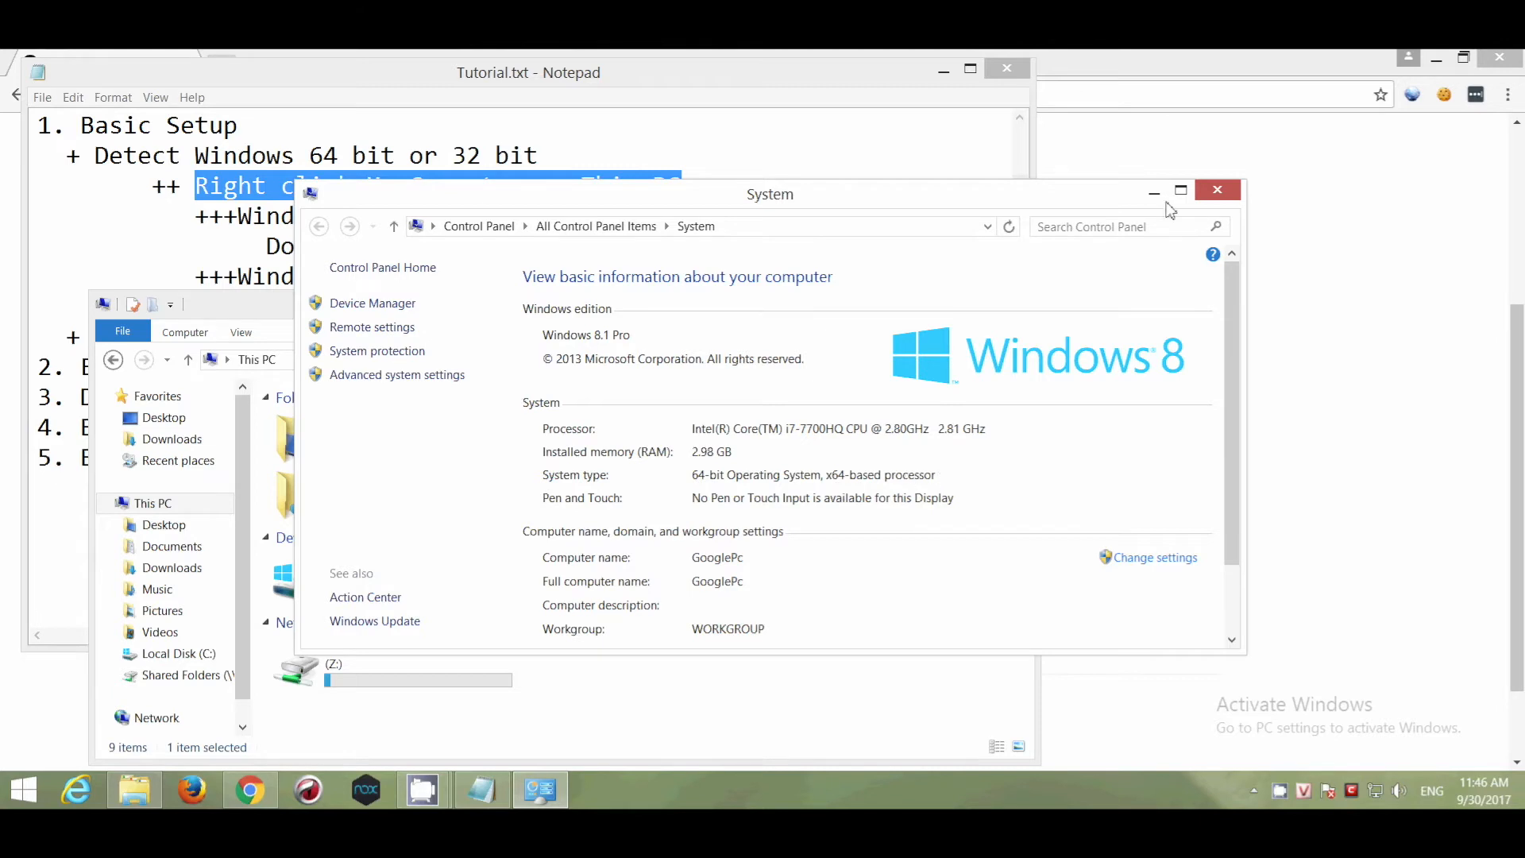
left_click(1215, 190)
left_click(951, 316)
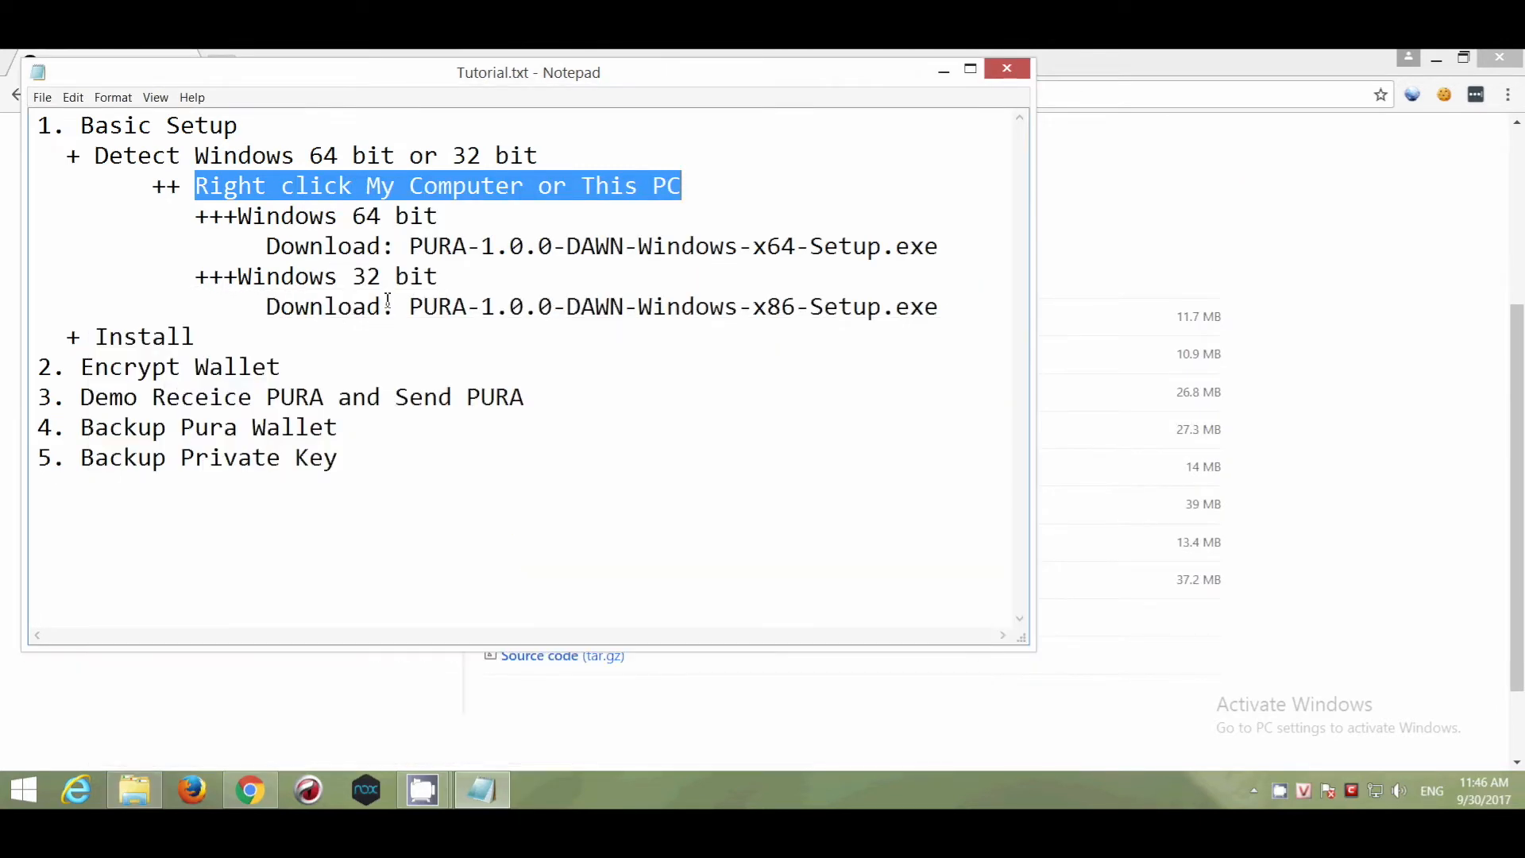
left_click_drag(410, 246, 964, 247)
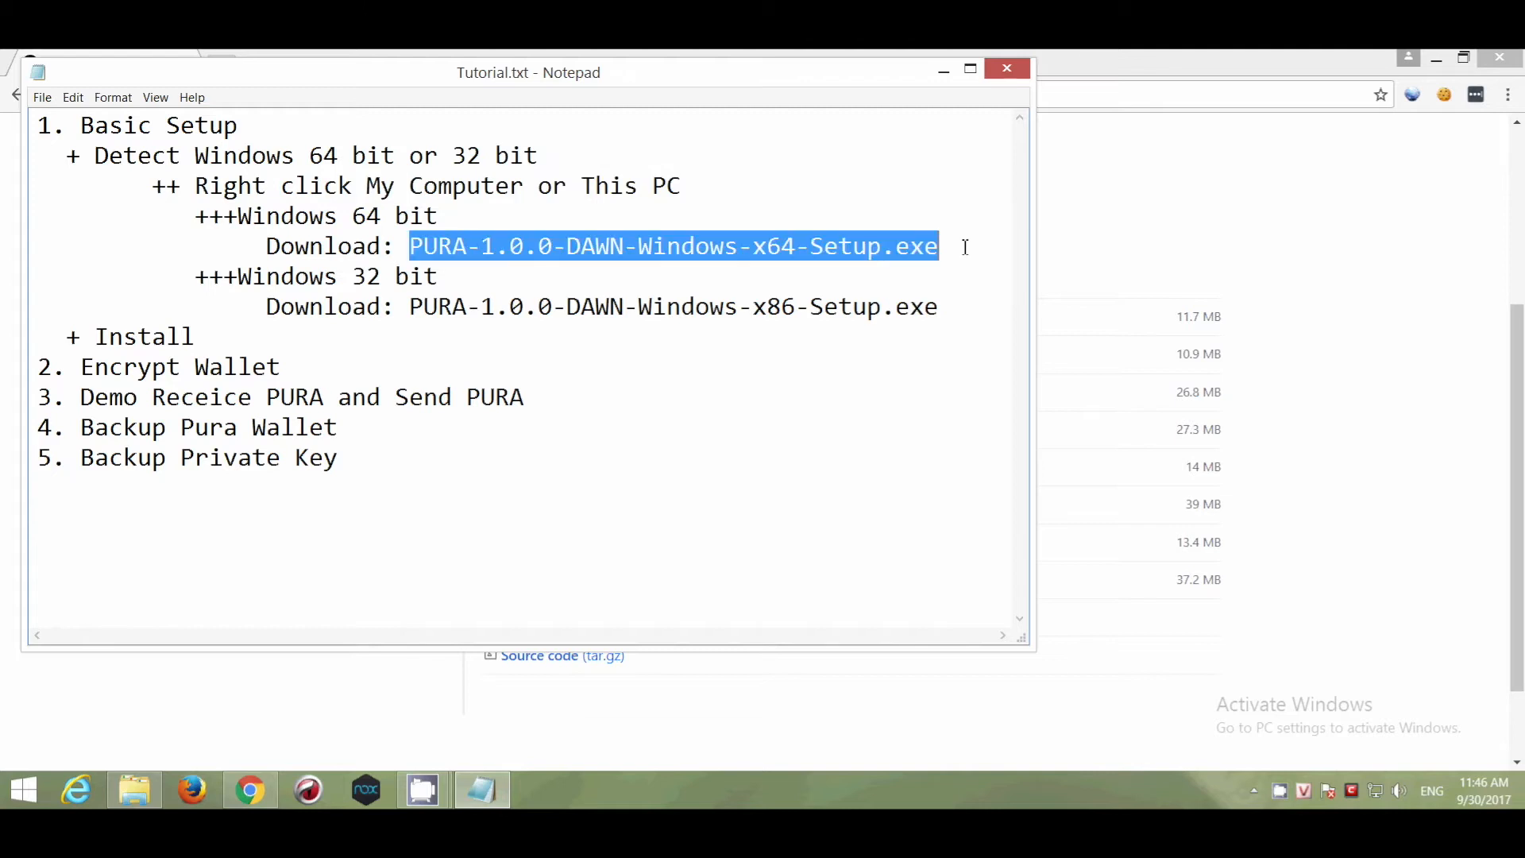
Download PURA-1.0.0-DAWN-Windows-x64-Setup.exe from the puracore/pura v1.0.0.0 GitHub release.
left_click(1286, 393)
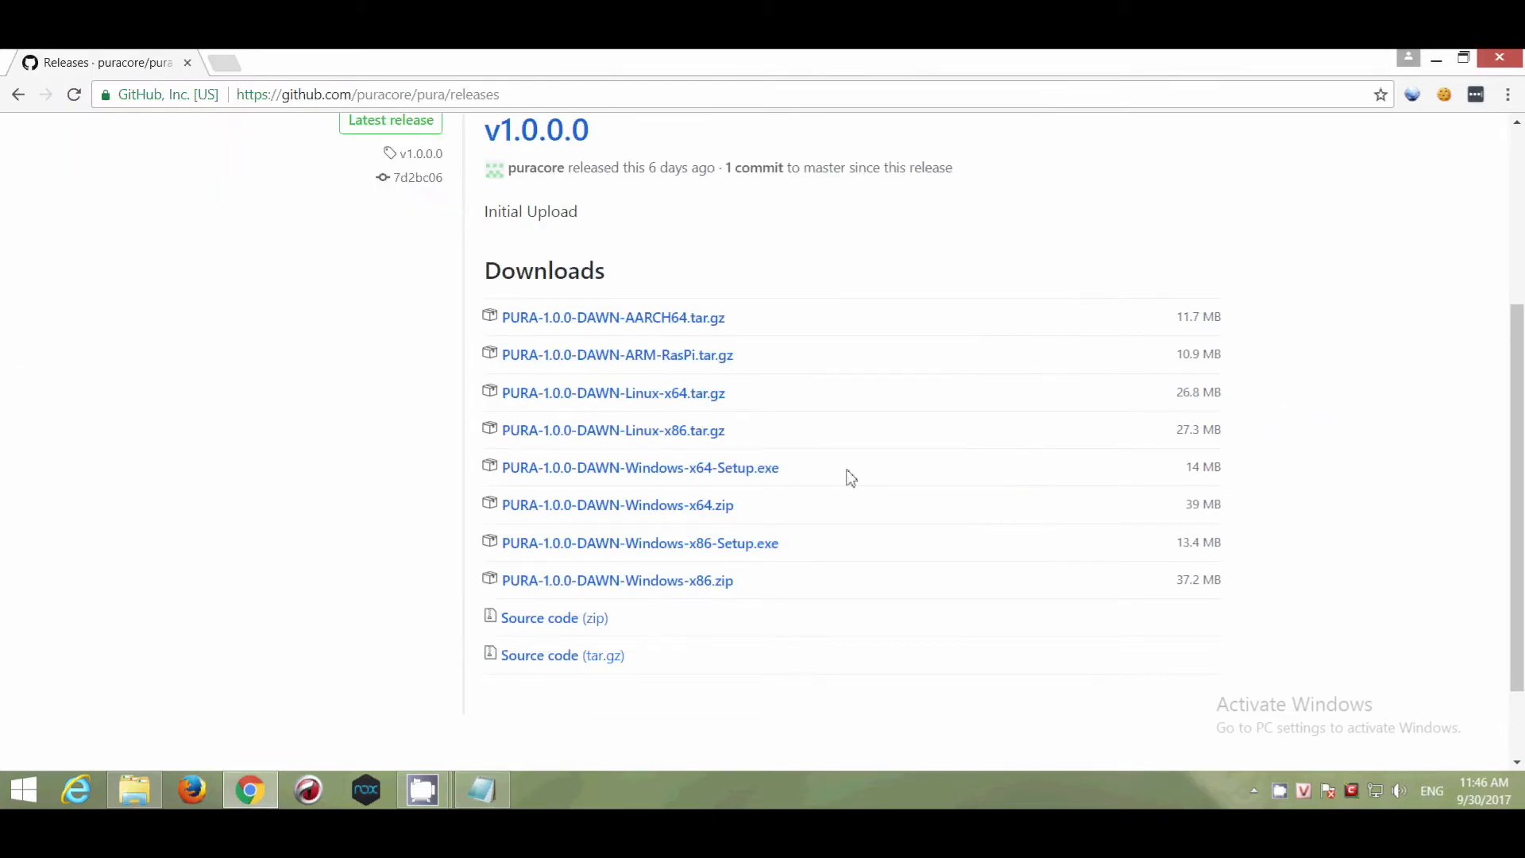
left_click(681, 479)
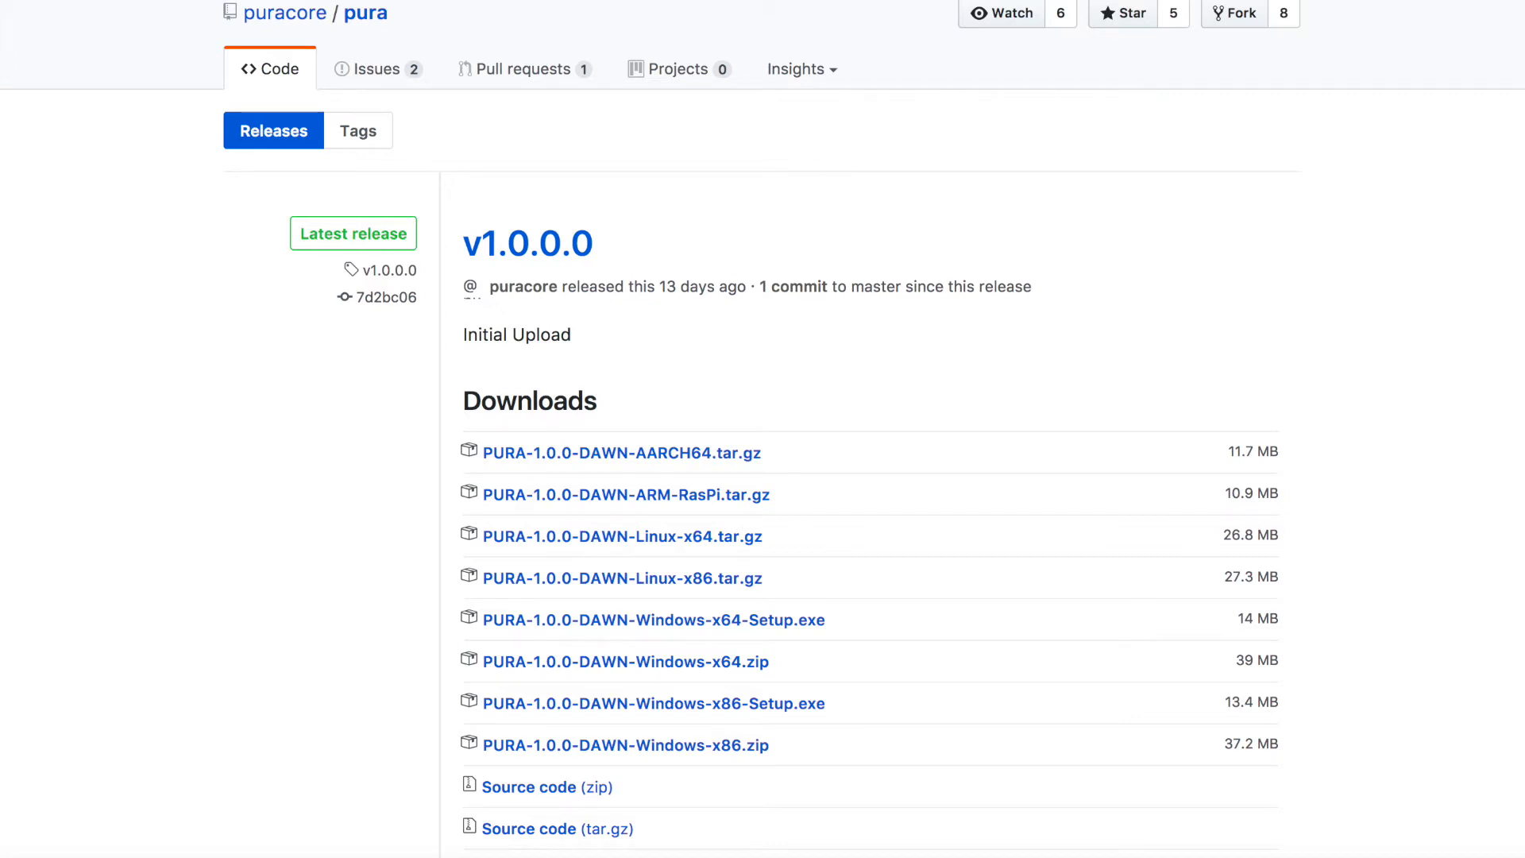
left_click(704, 622)
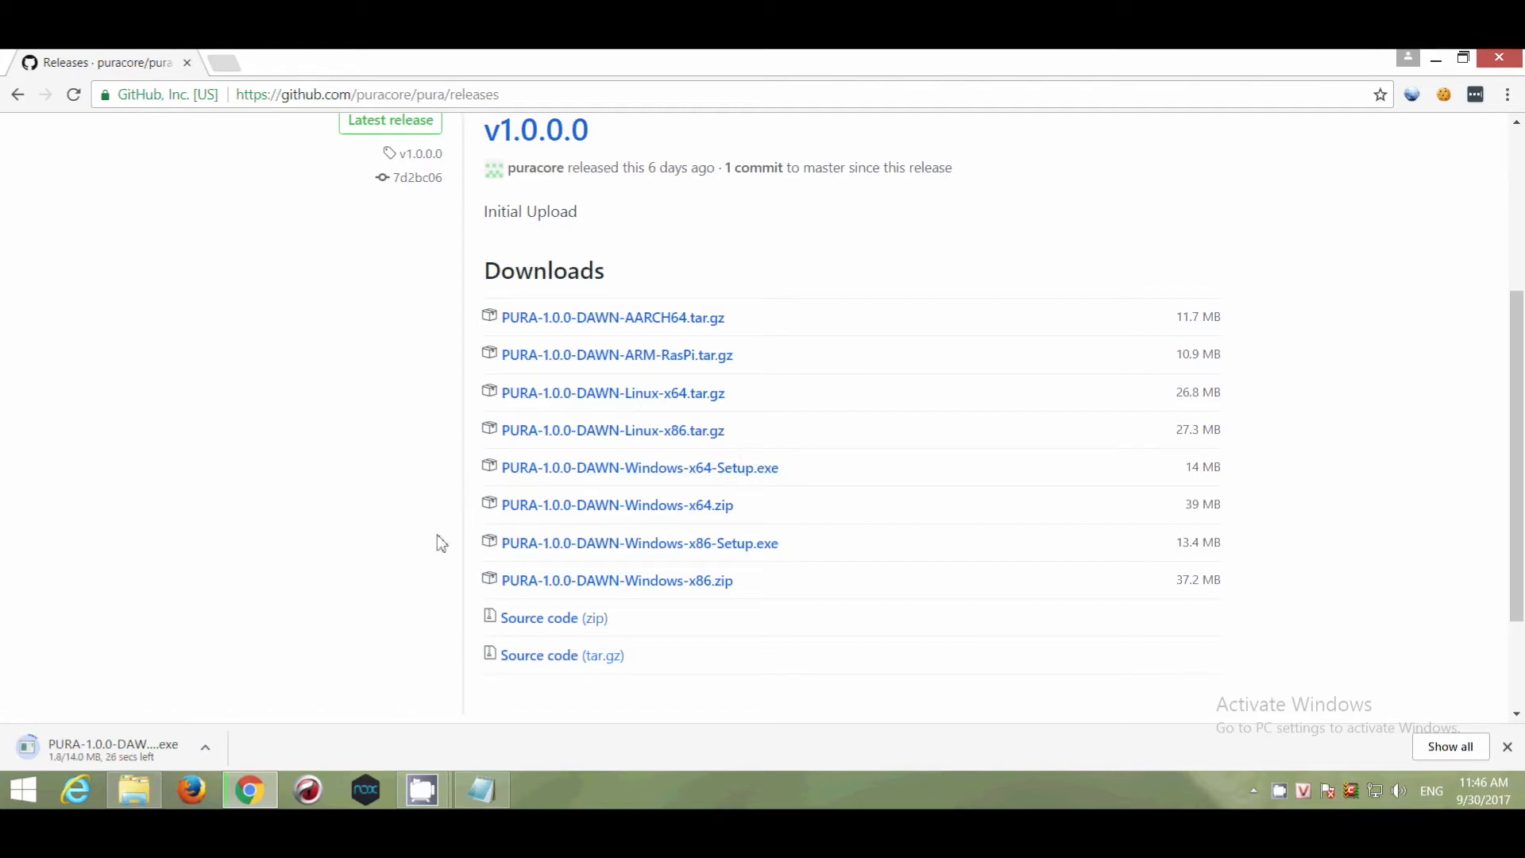
Mark the Install step in the Notepad tutorial checklist.
left_click(465, 787)
left_click_drag(210, 343, 41, 350)
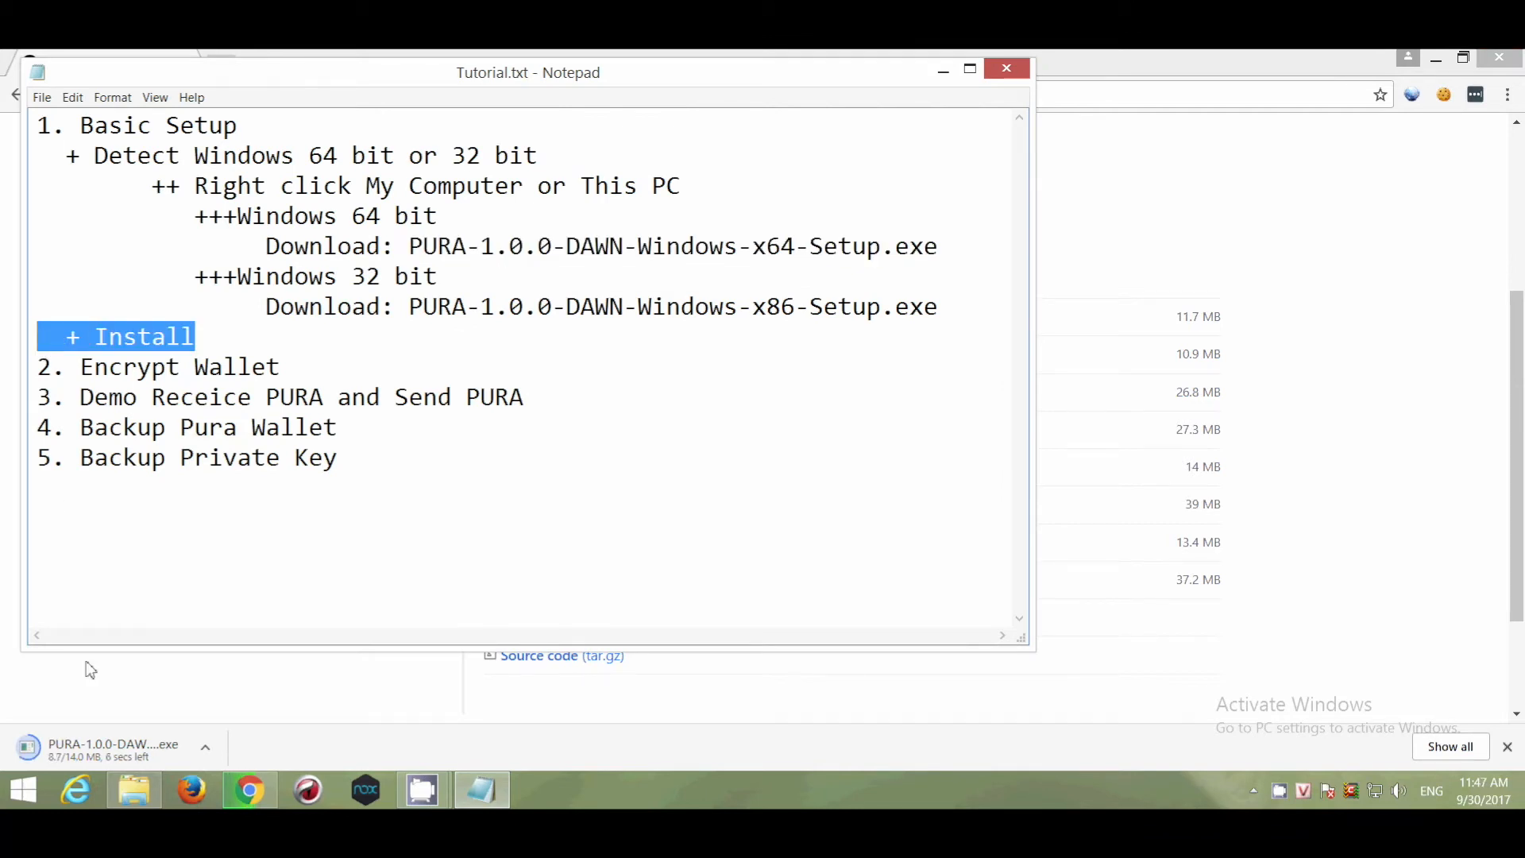
left_click(145, 703)
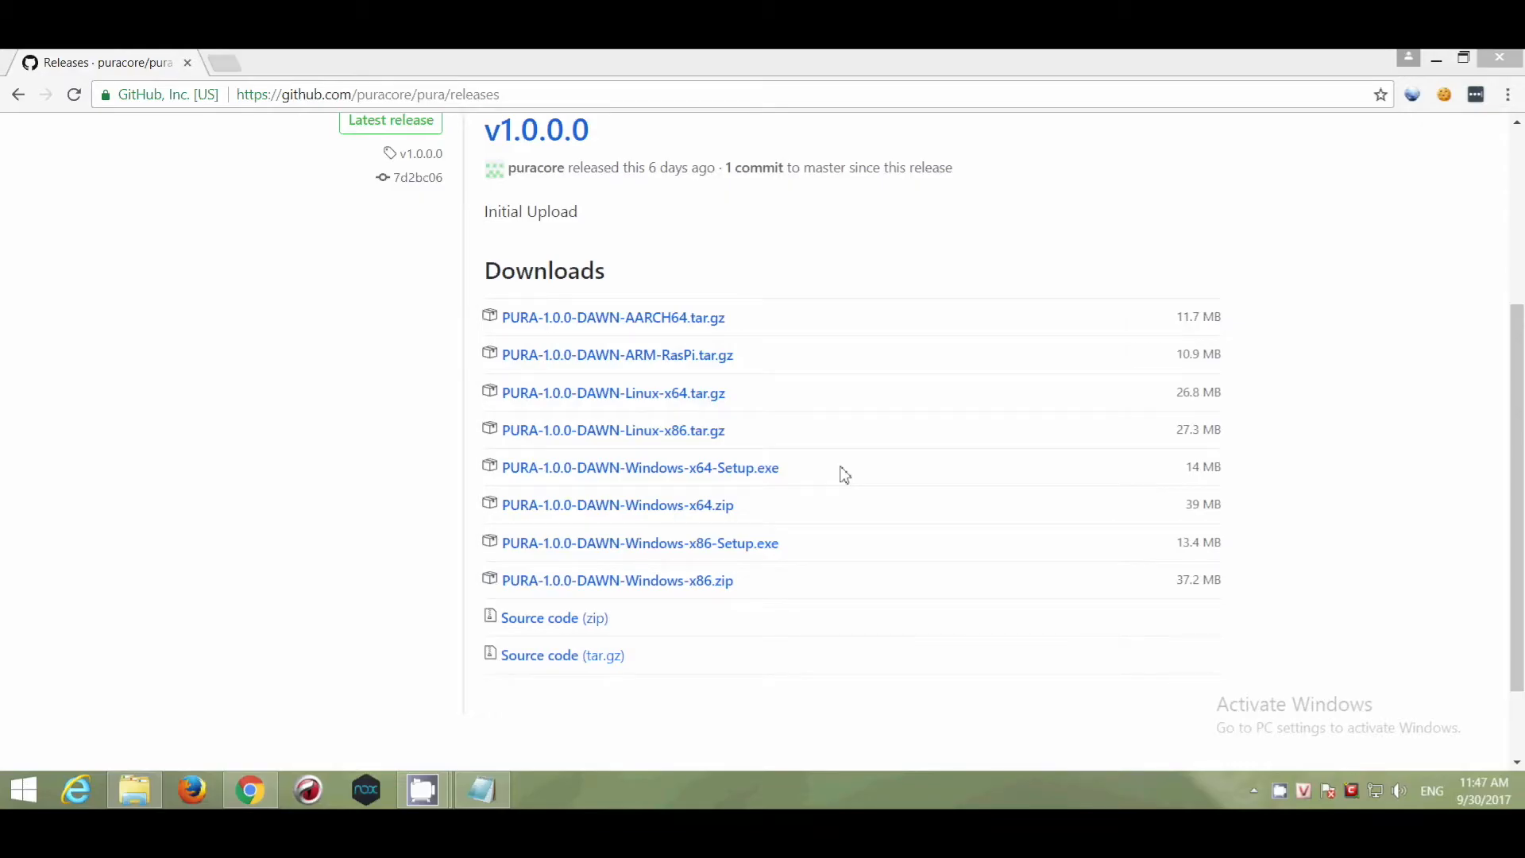
Install Pura (64-bit) into C:\Program Files\Pura, launch it, and keep the default data directory.
left_click(858, 575)
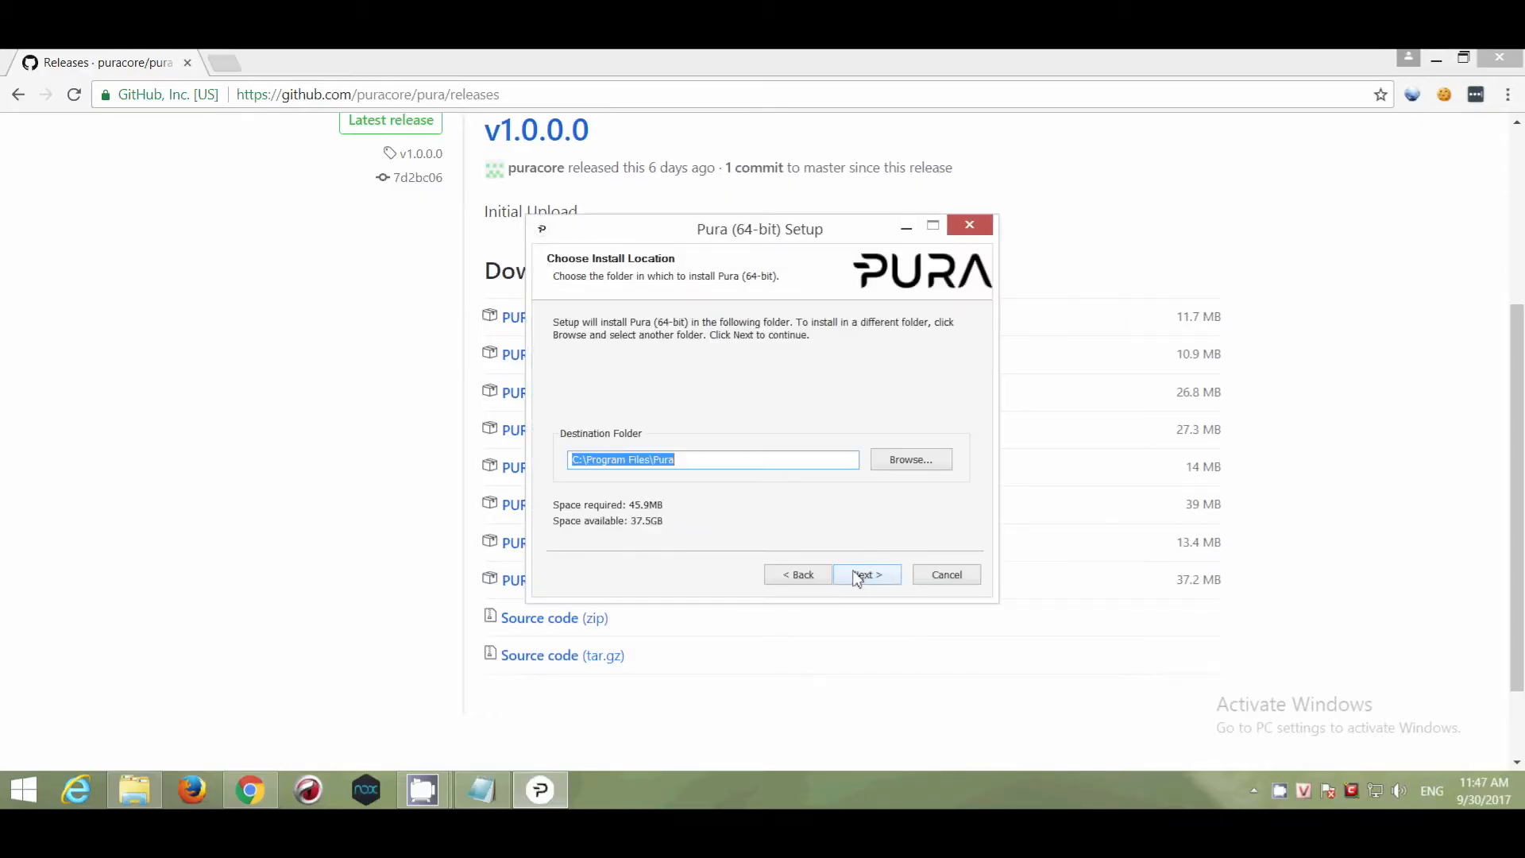
left_click(864, 579)
left_click(870, 579)
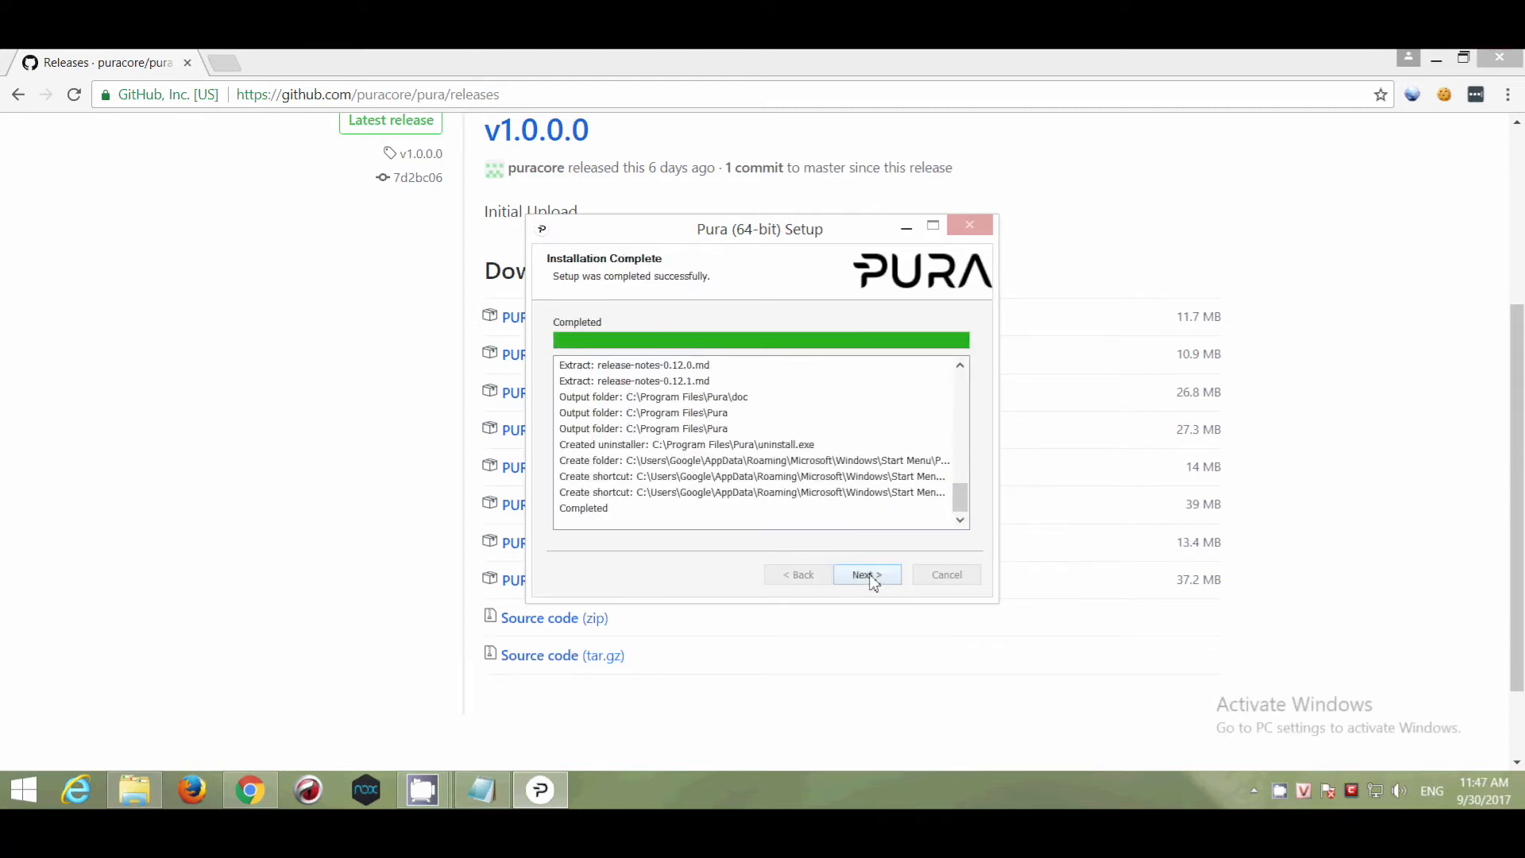
left_click(867, 575)
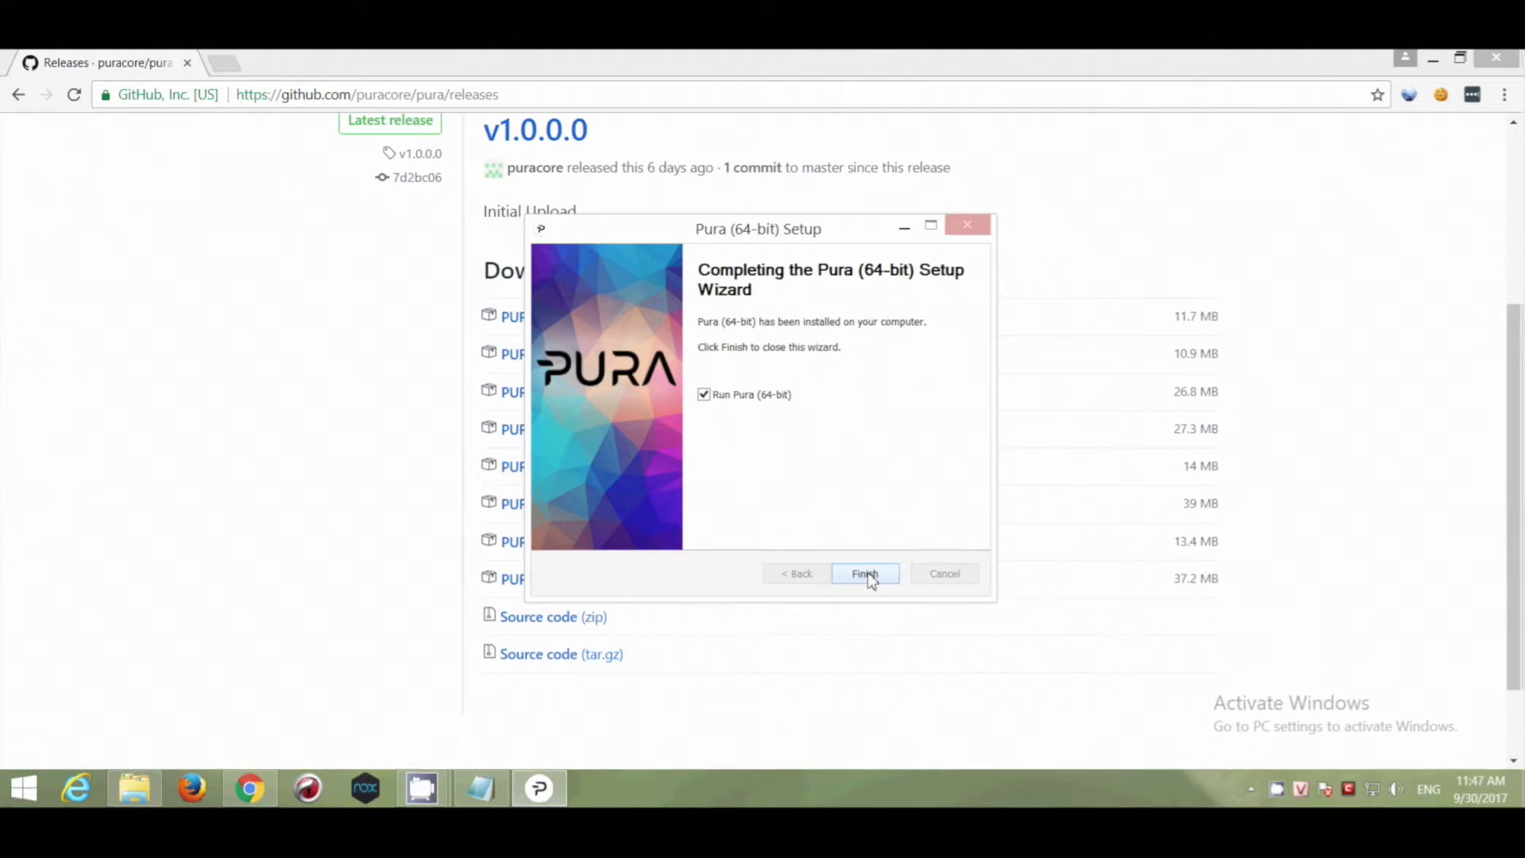
left_click(865, 573)
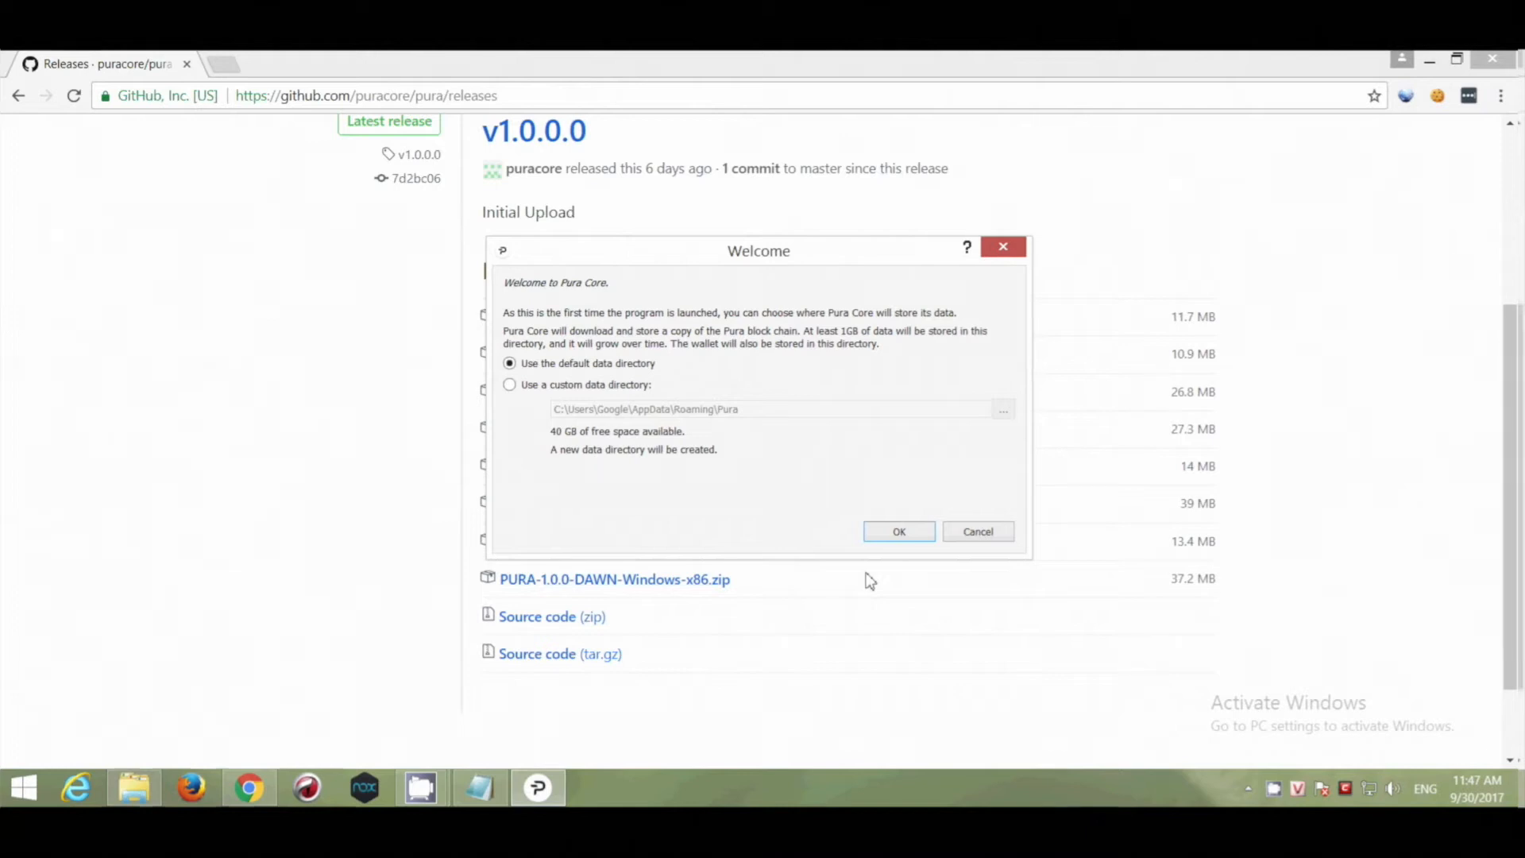
left_click(902, 534)
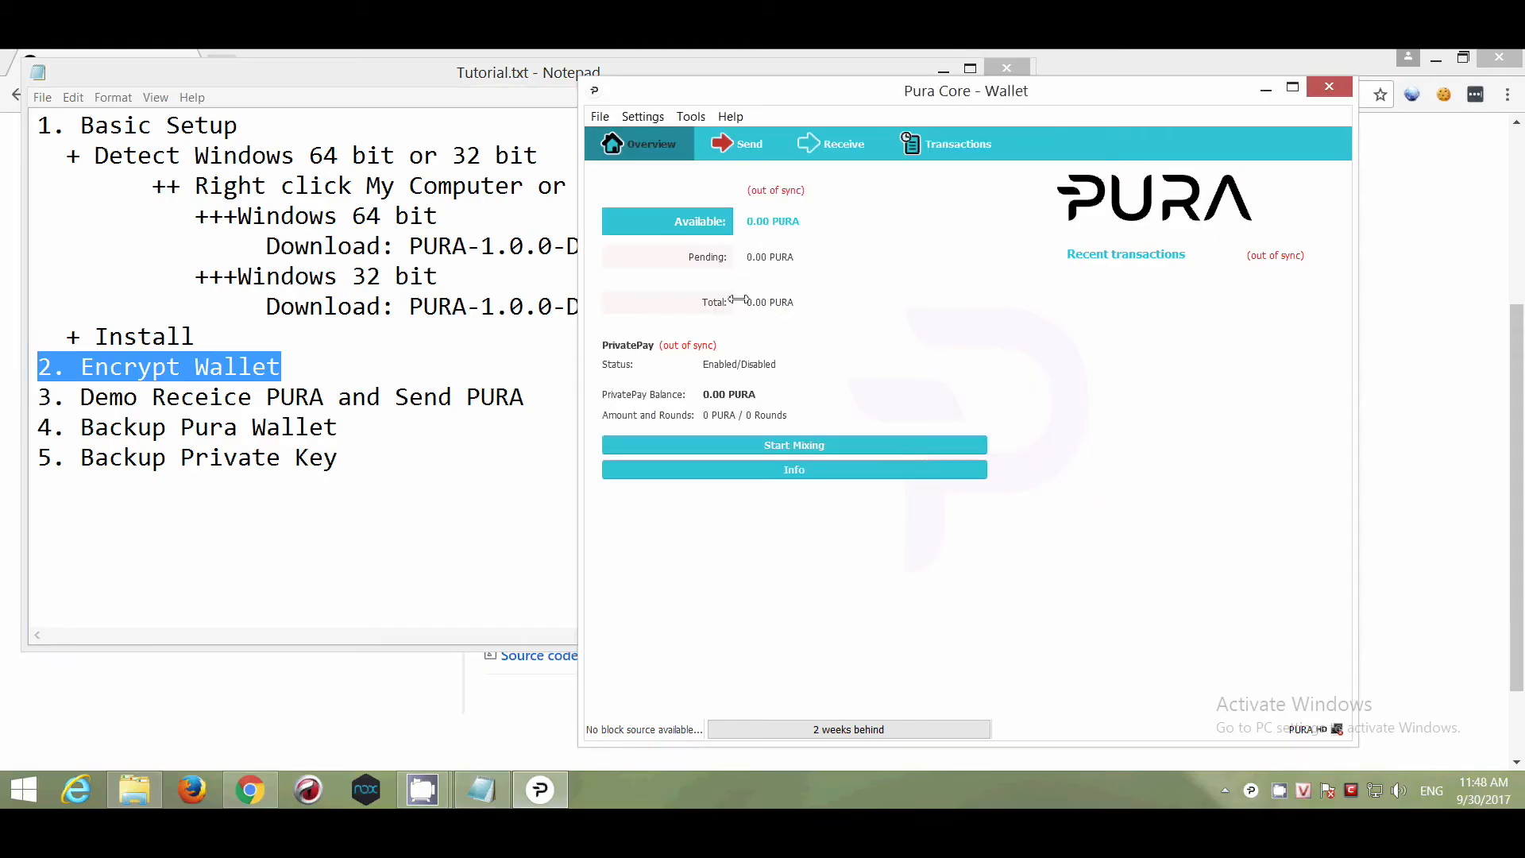
Encrypt the wallet with a new passphrase through Settings > Encrypt Wallet, confirming until the wallet closes.
left_click(601, 118)
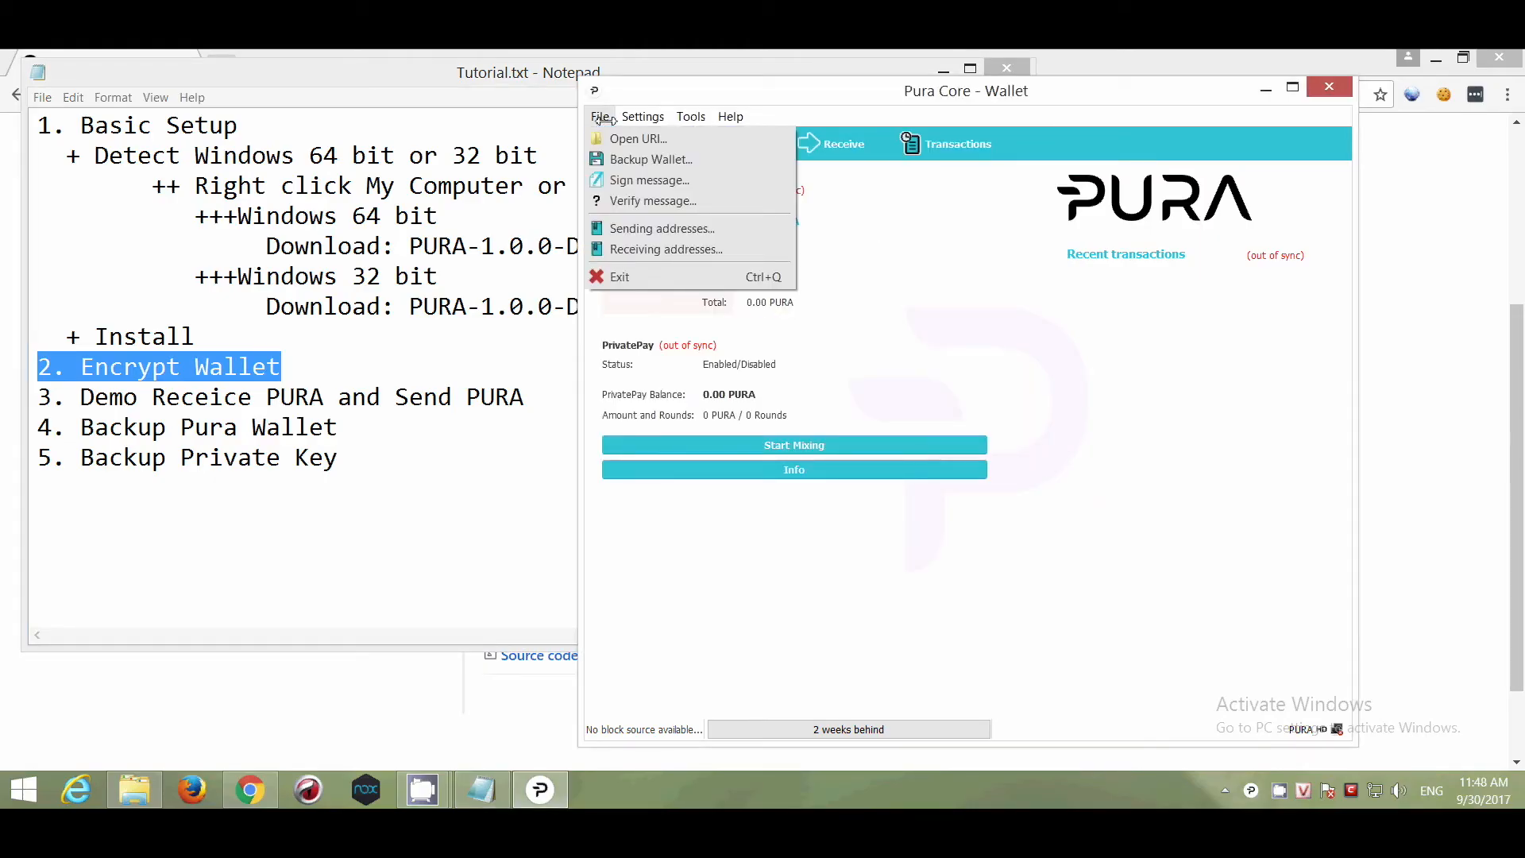
mouse_move(642, 117)
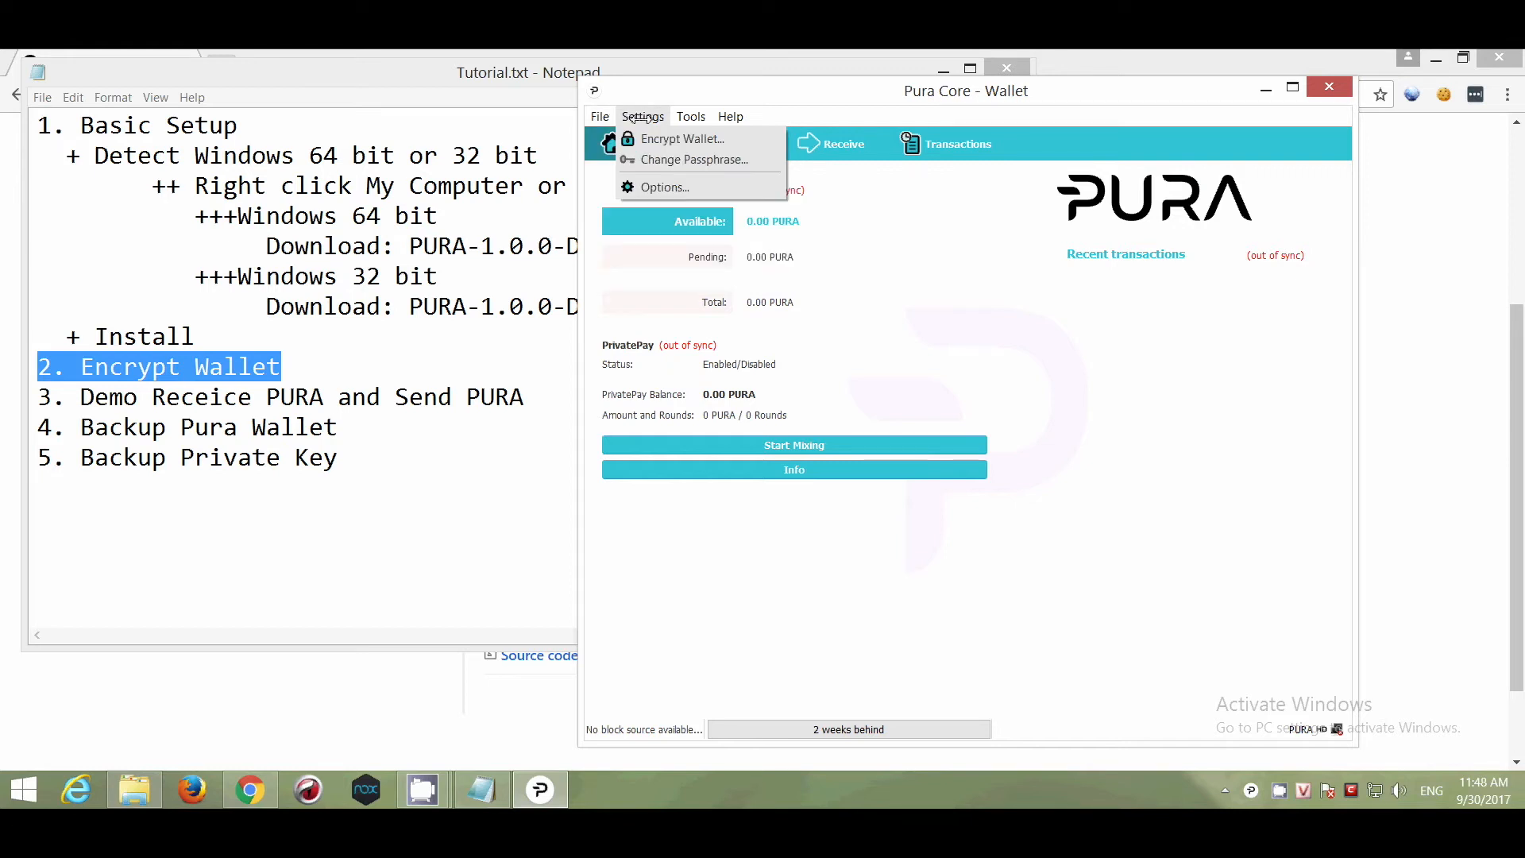
left_click(731, 142)
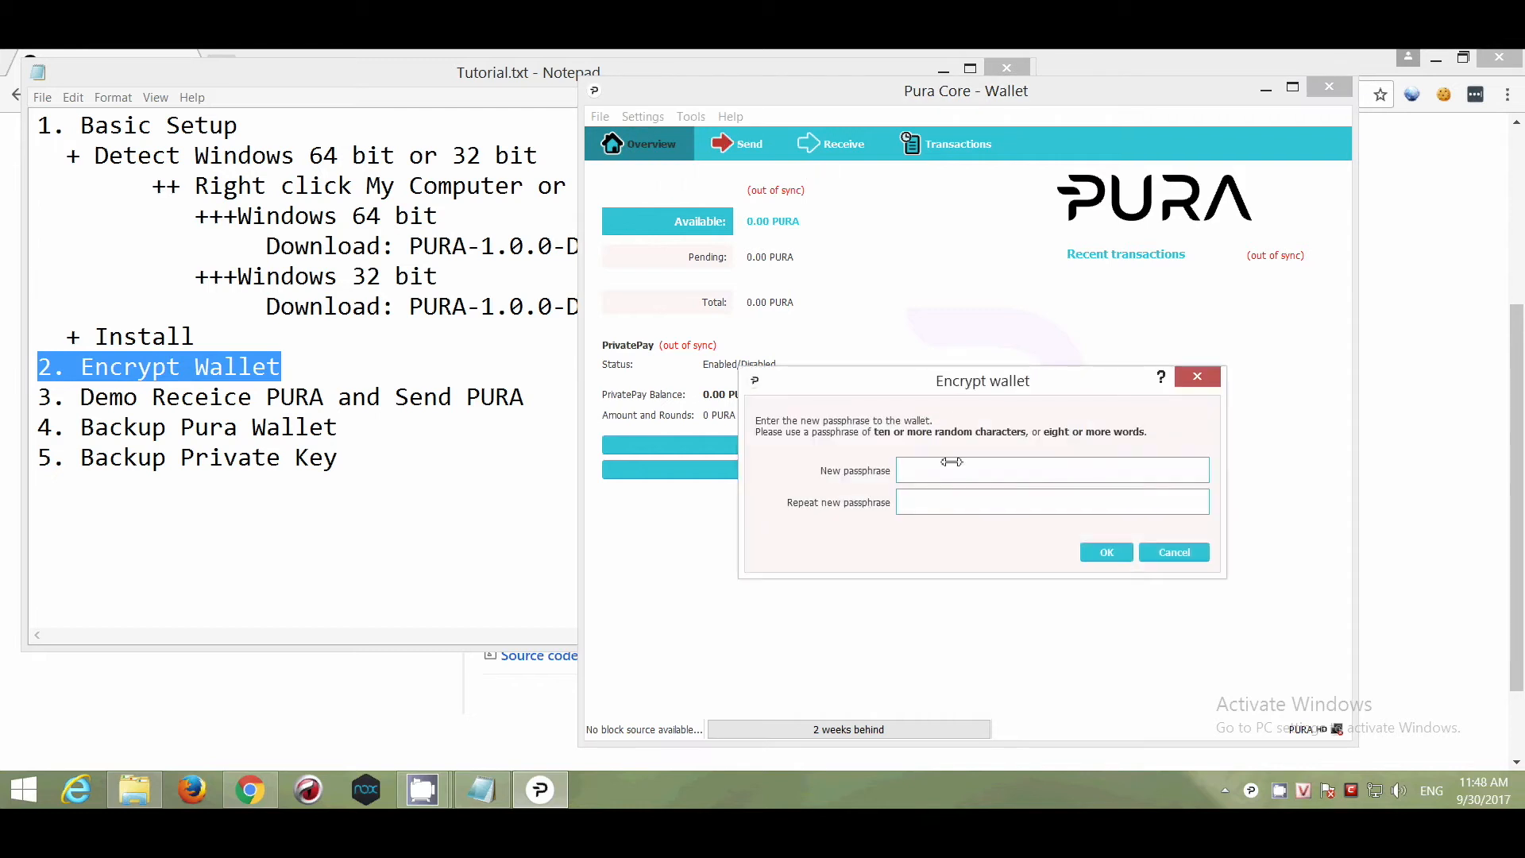
type("*****")
left_click(1106, 552)
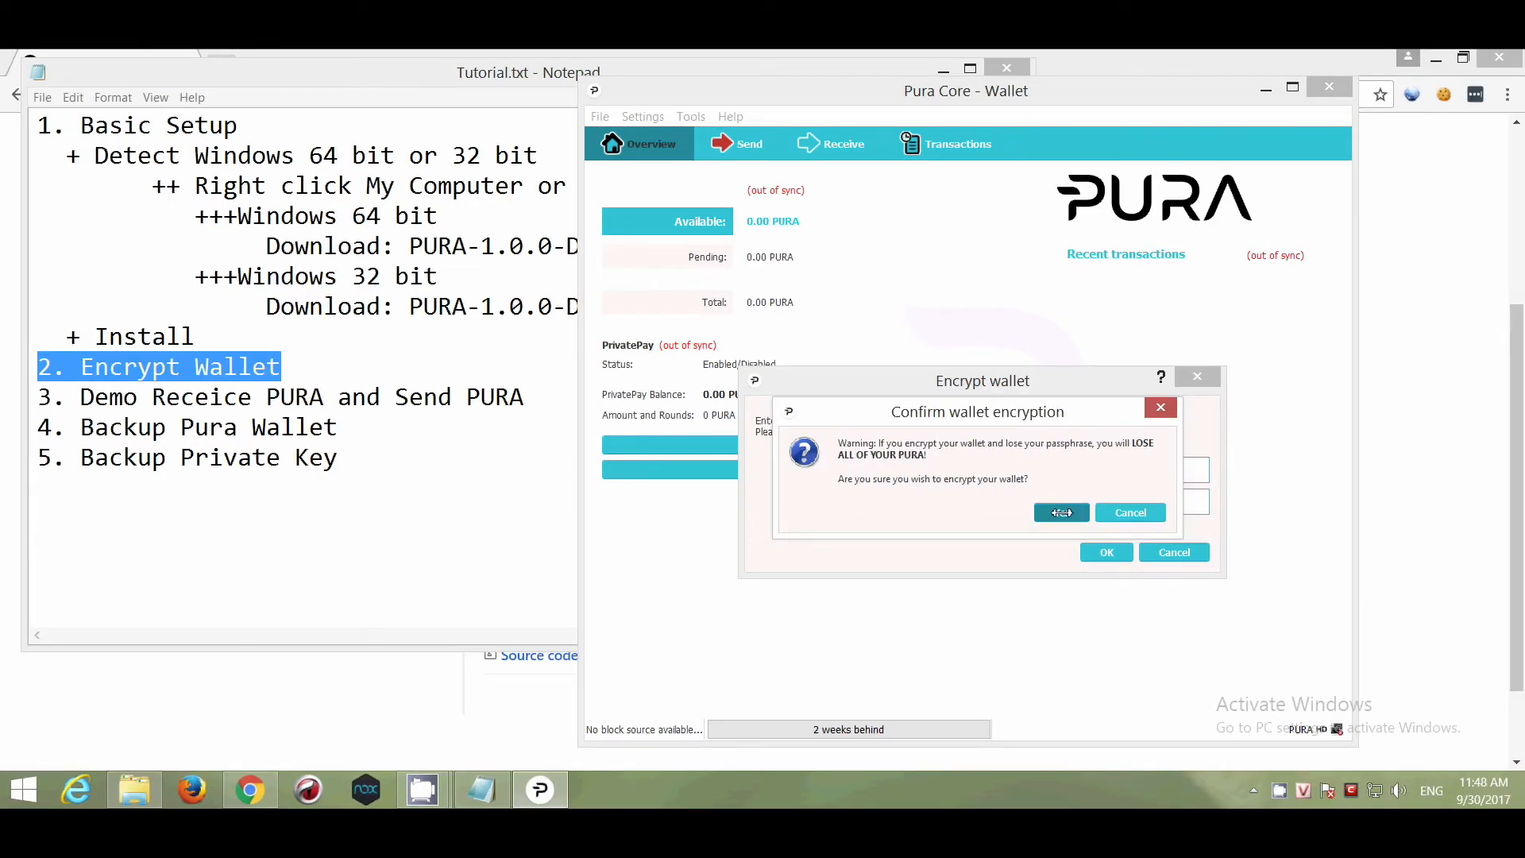
left_click(1061, 514)
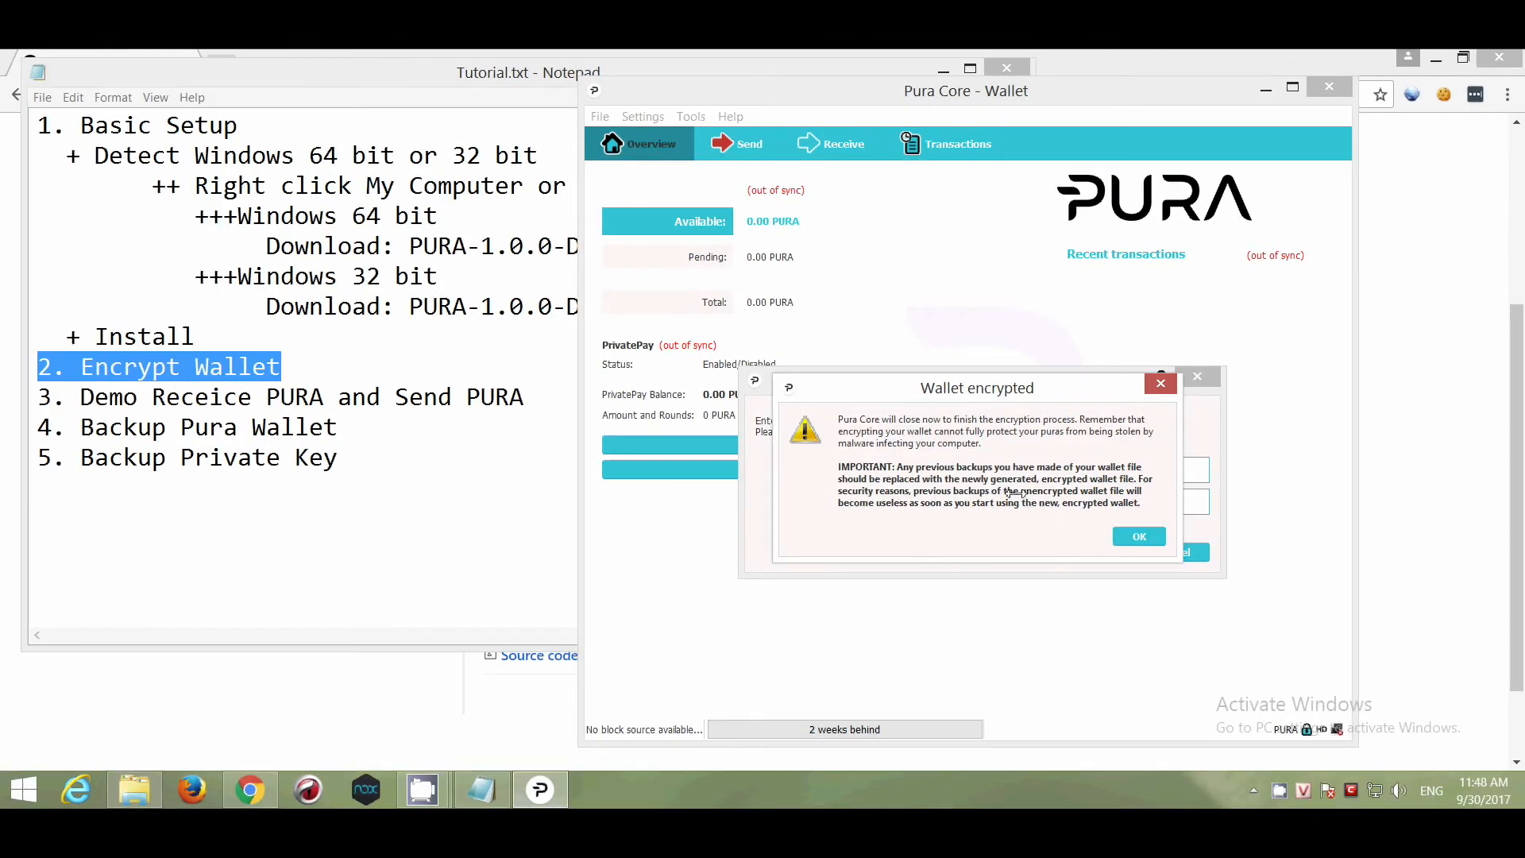
left_click(1136, 537)
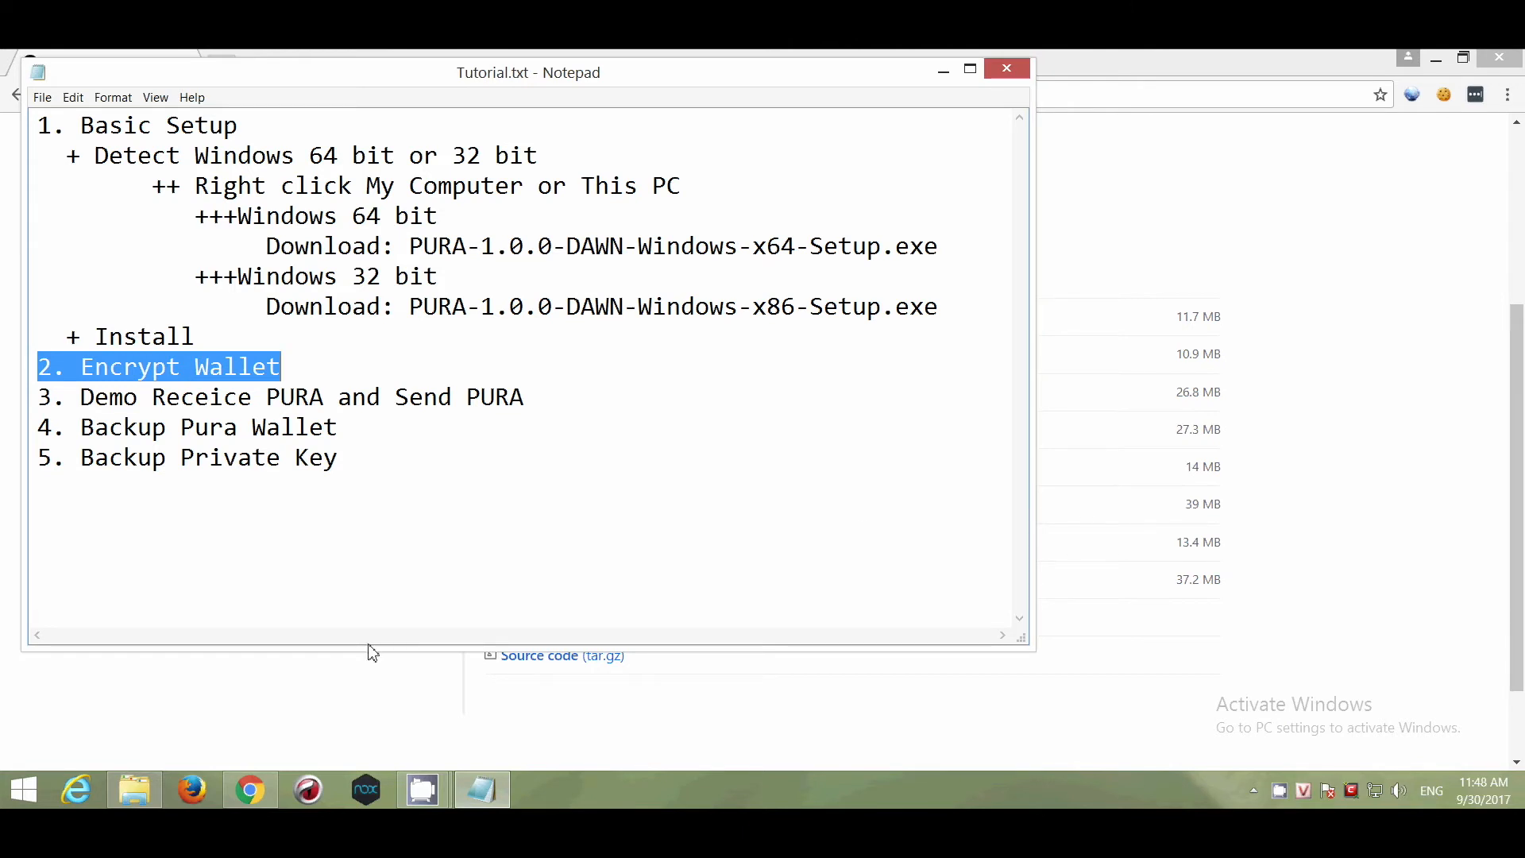
Relaunch Pura by searching 'pura' in Start, then open the Receive payment-request form.
left_click(31, 789)
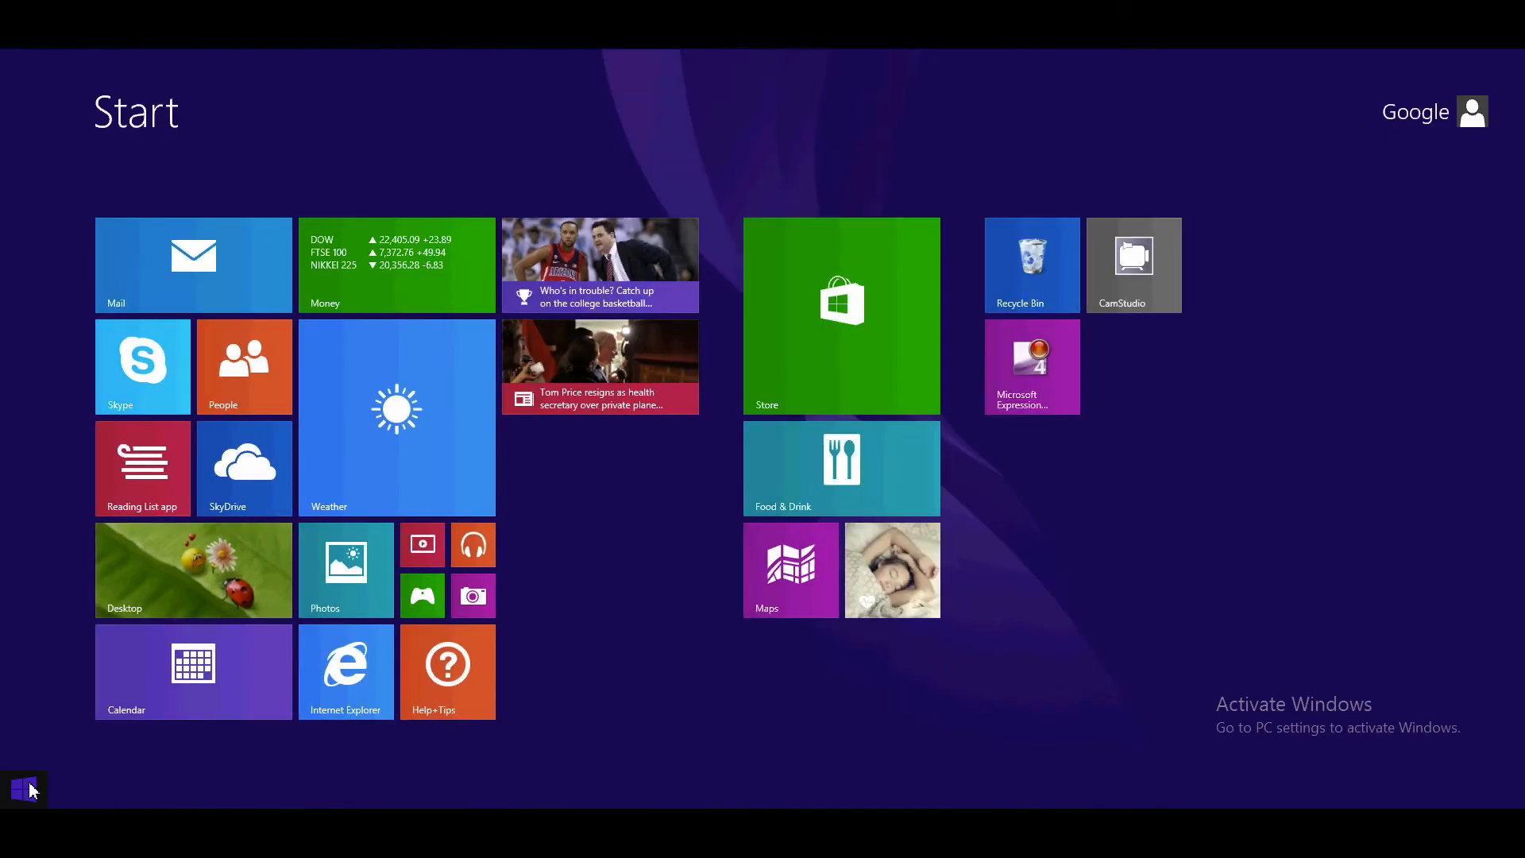
type("pura")
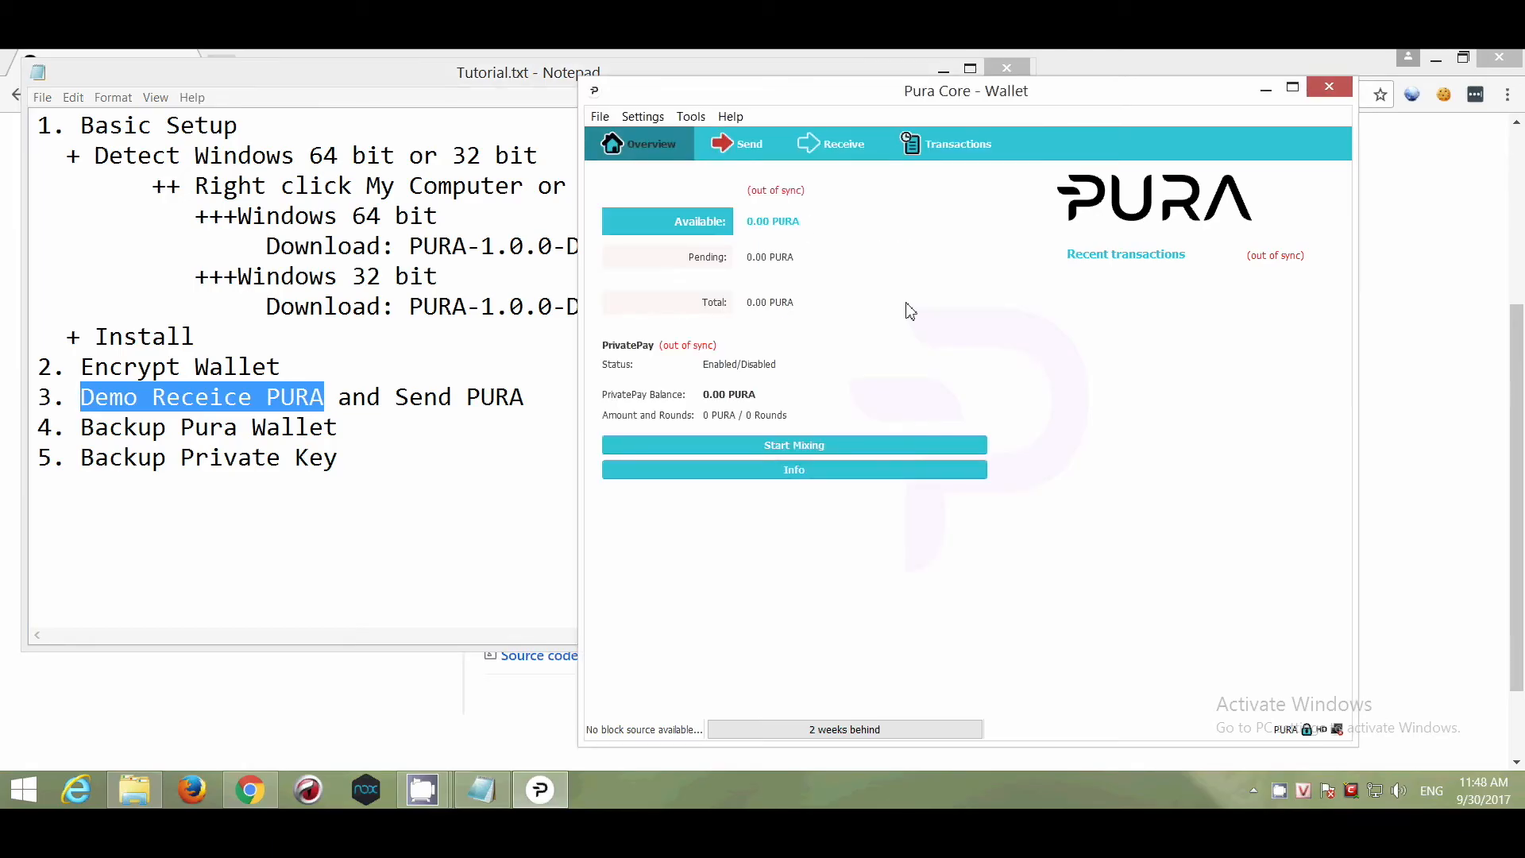
left_click(824, 148)
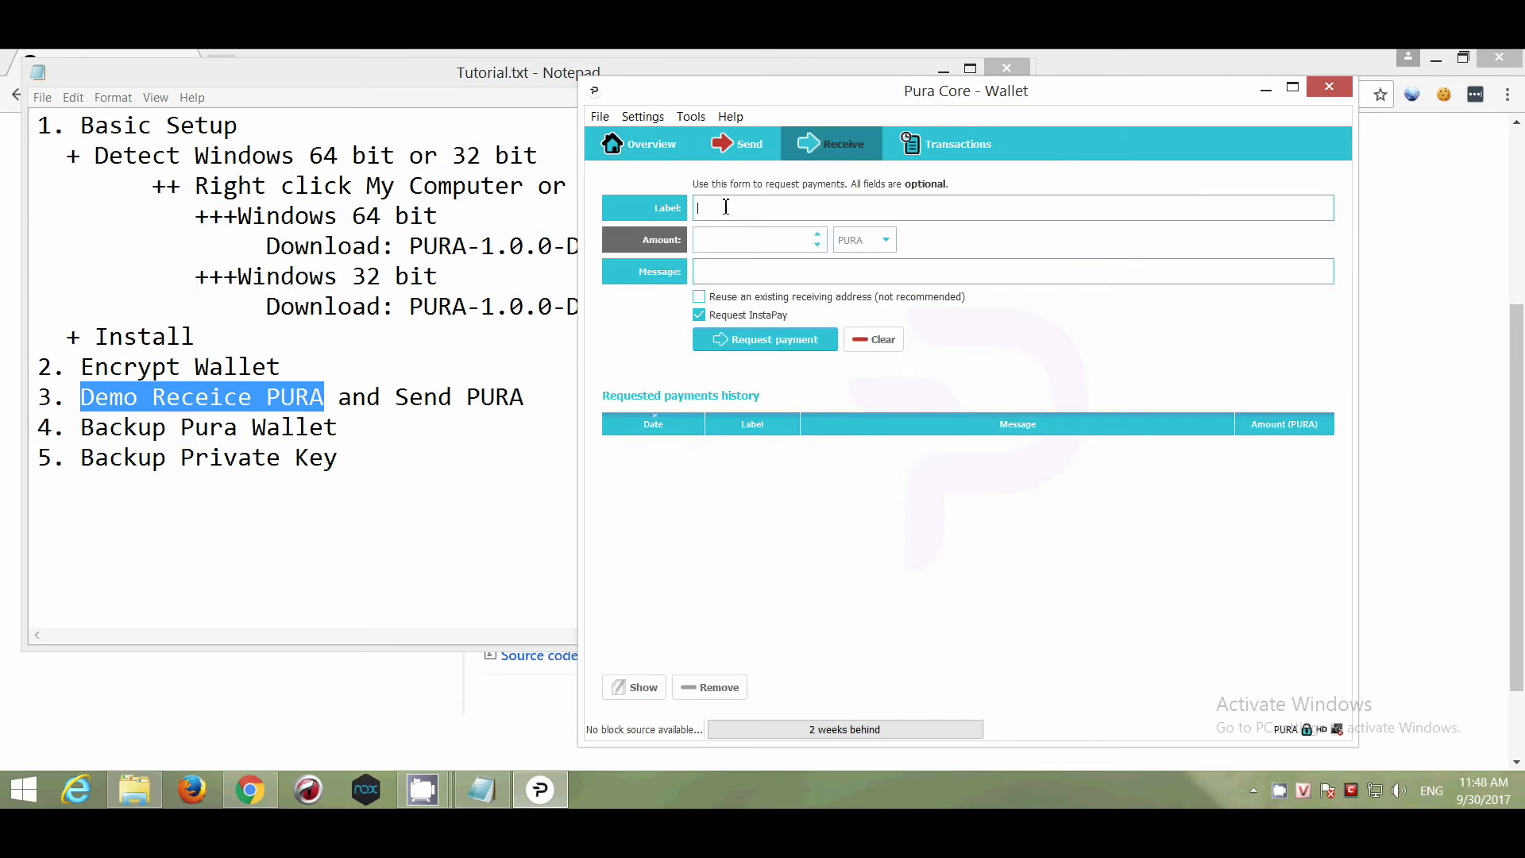
Create a payment request labelled with the first requester's name and copy its receiving address.
type("John")
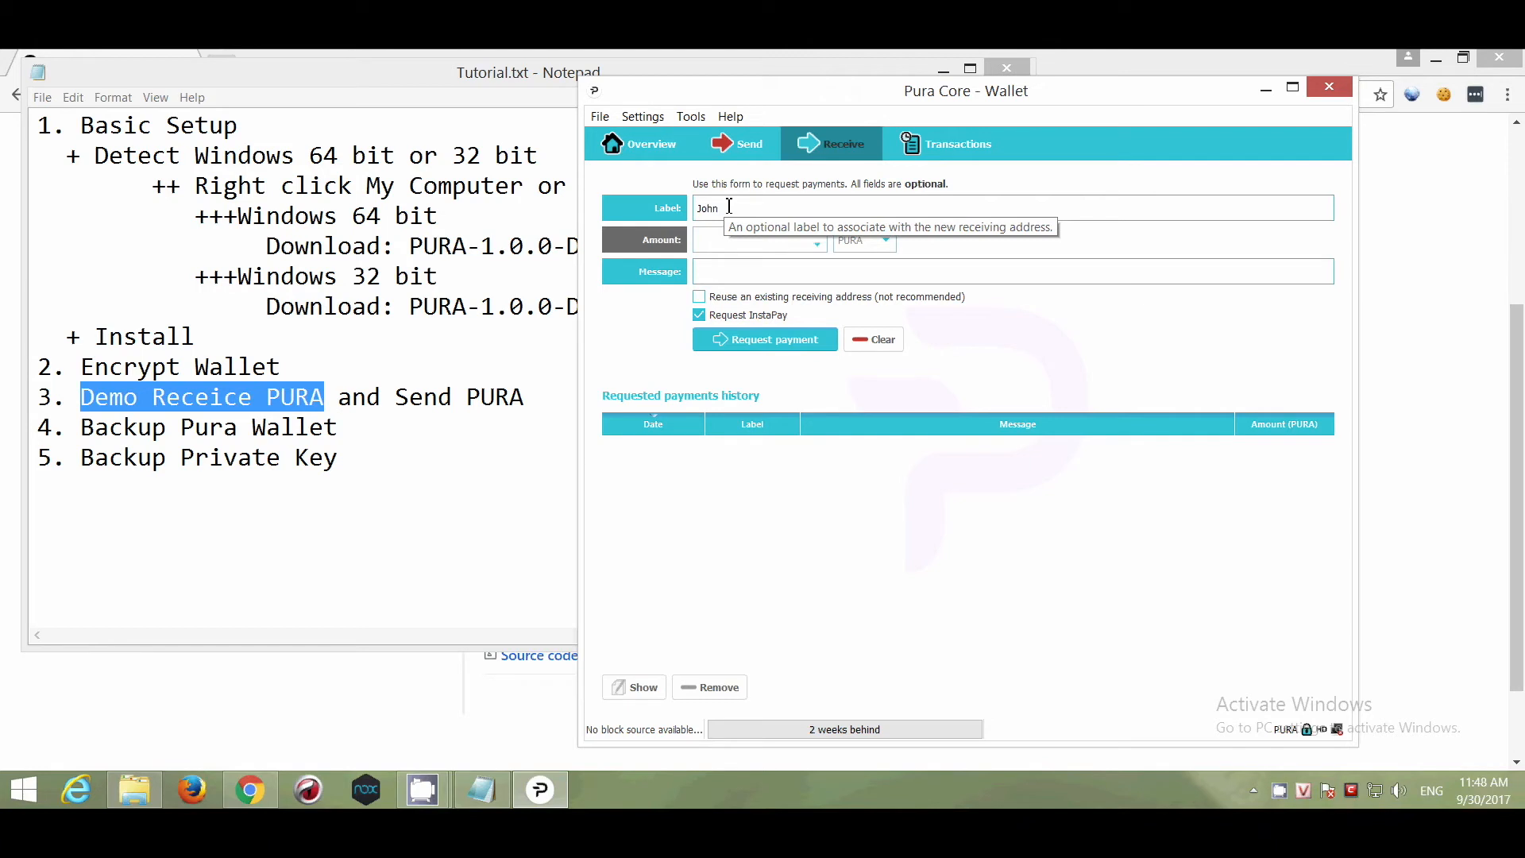
left_click(778, 349)
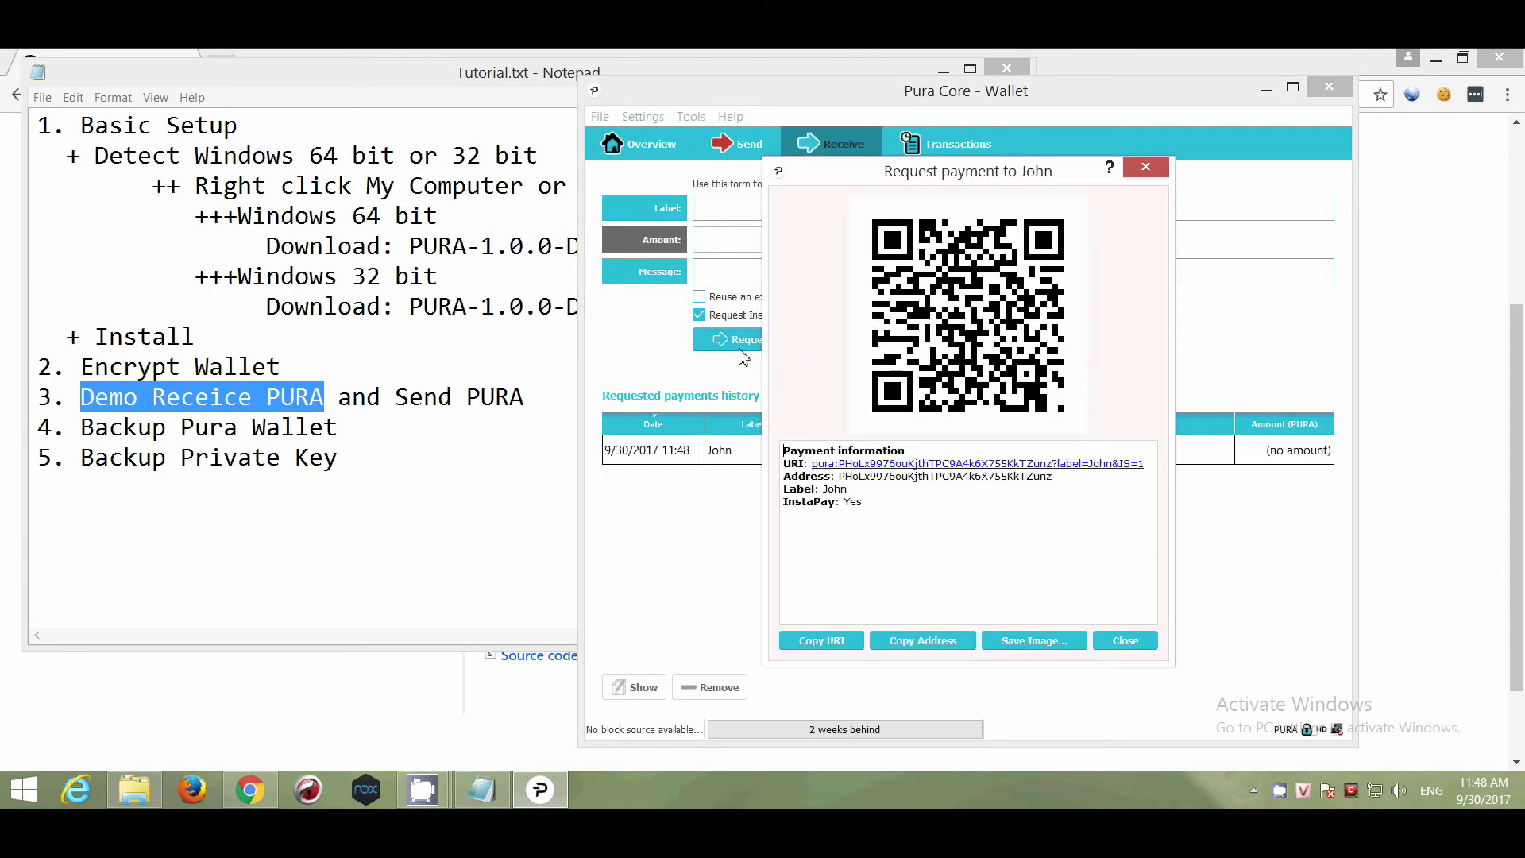
left_click_drag(1059, 478, 783, 476)
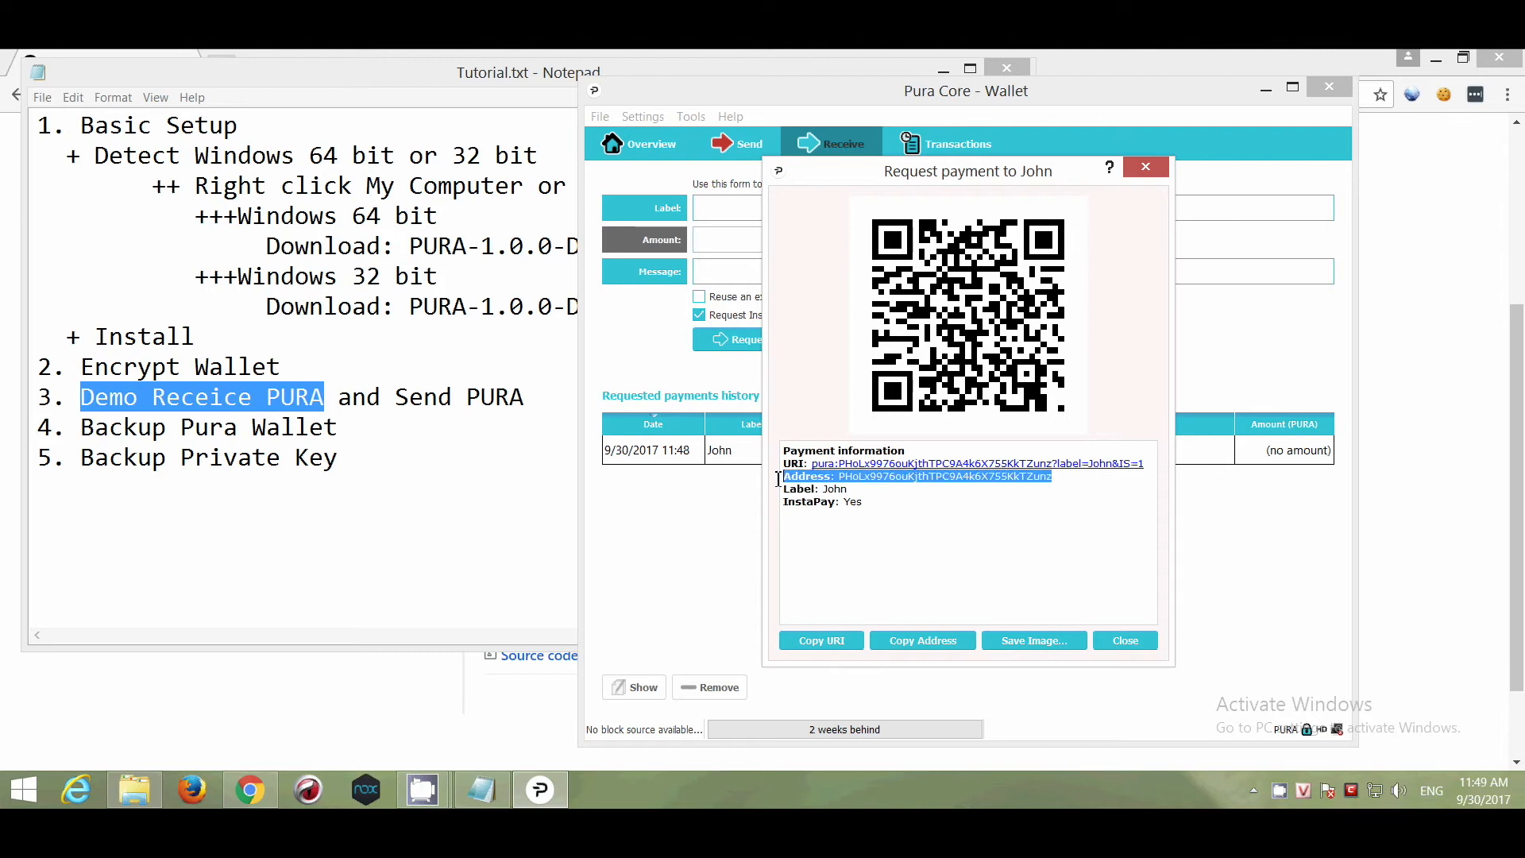
left_click(947, 650)
Paste the address into Notepad on a new labelled line under checklist item 3.
left_click(559, 401)
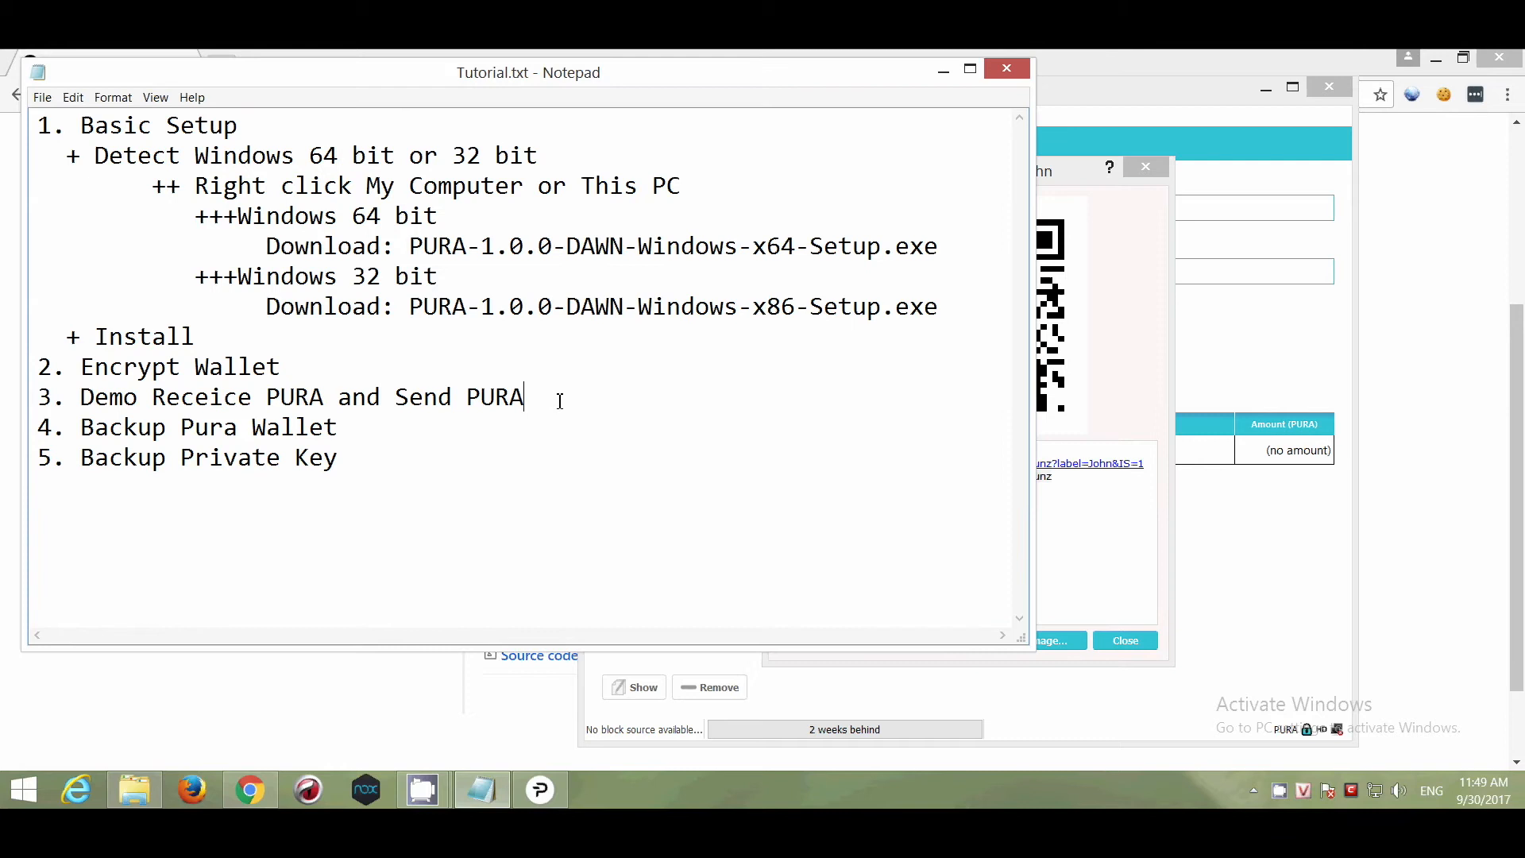
key("Return")
type("John:")
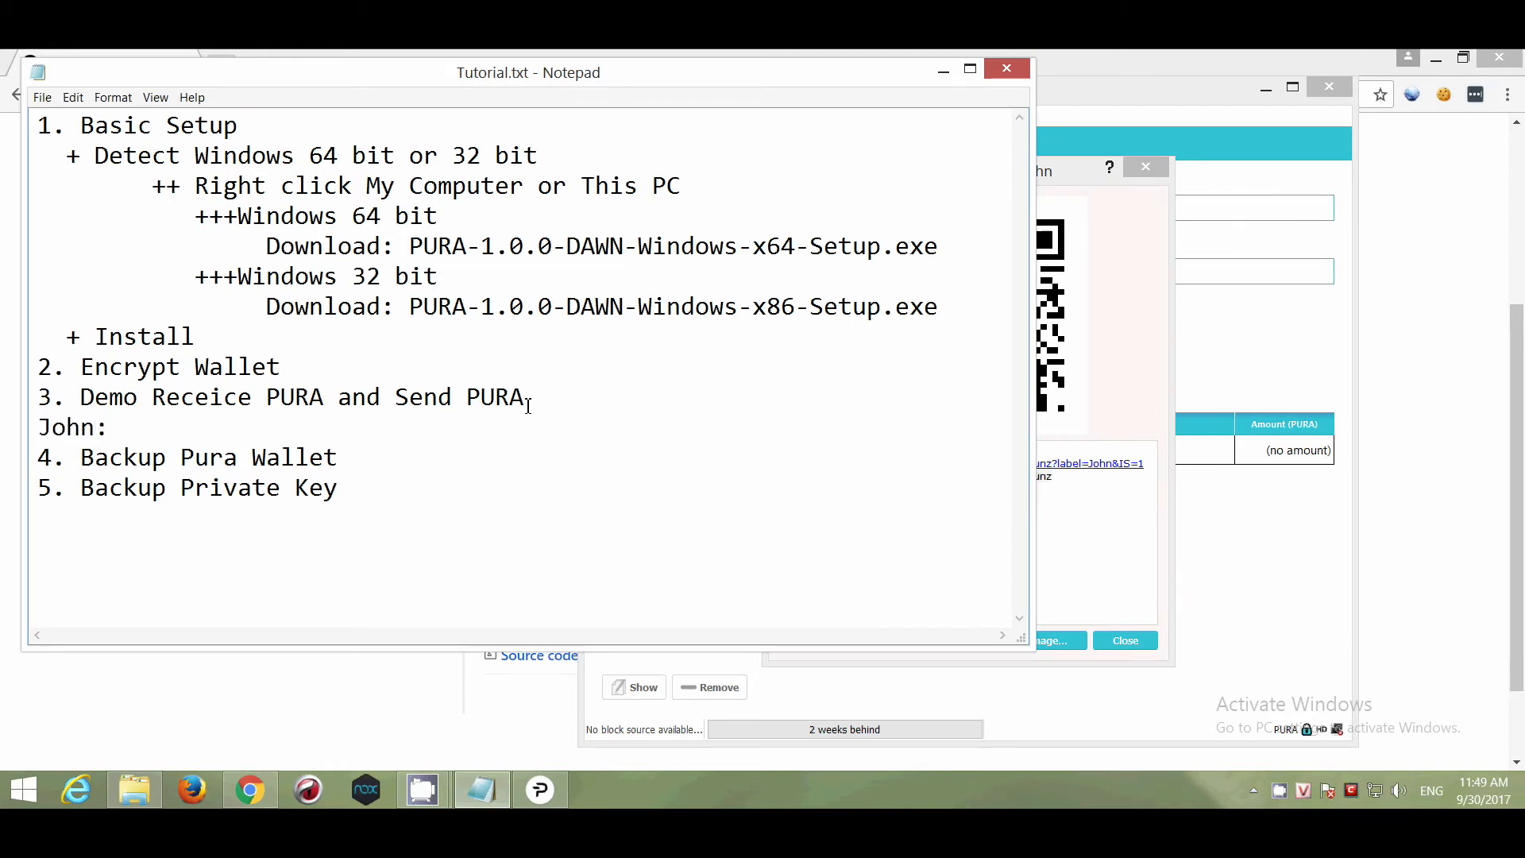
key("ctrl+v")
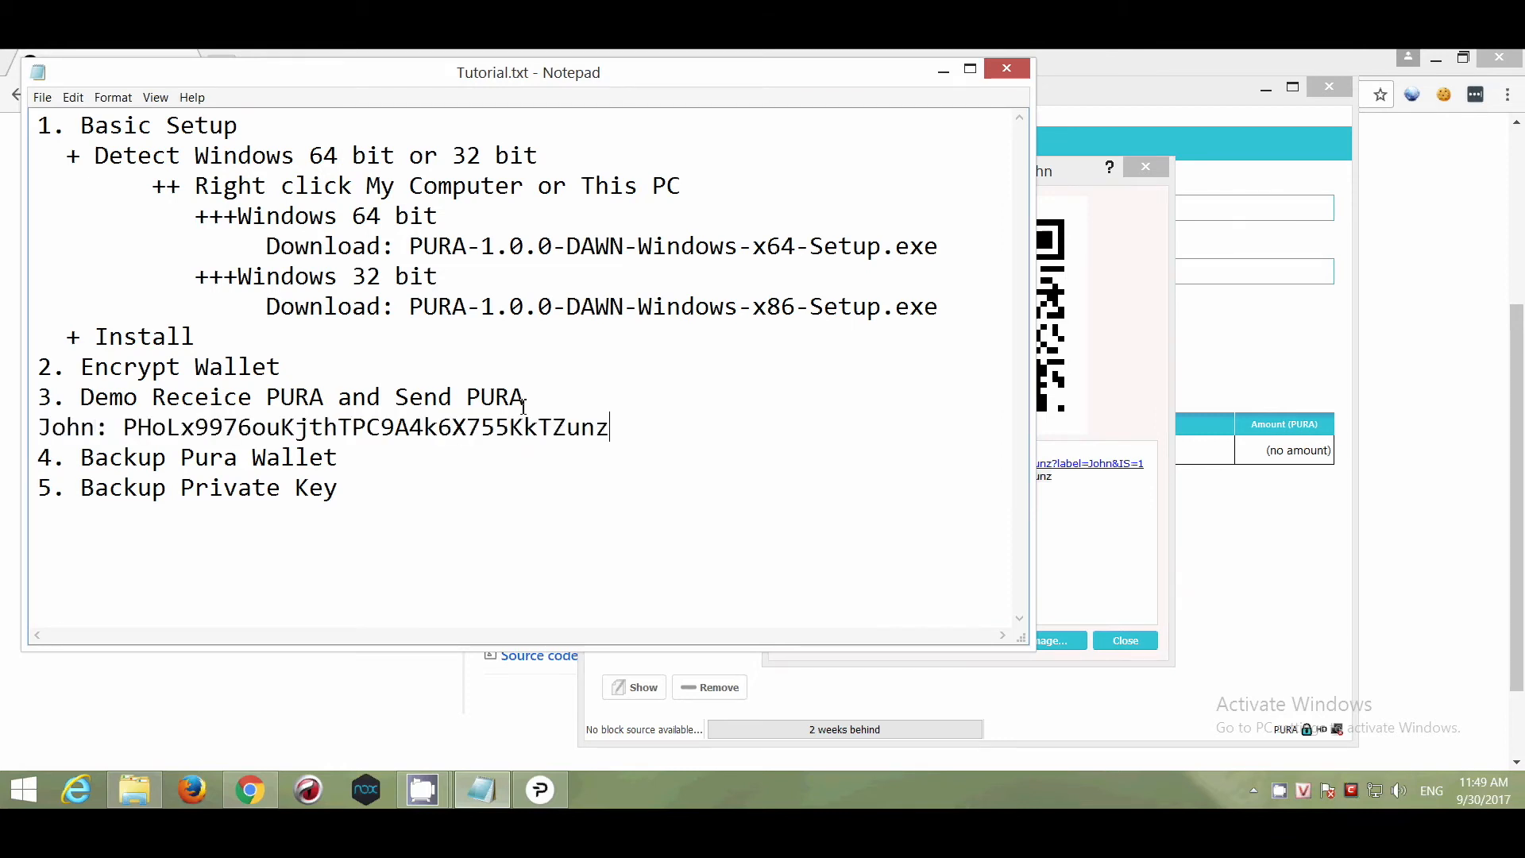
left_click(1115, 547)
Create a 1 PURA payment request for the second requester and copy its receiving address.
left_click(1143, 638)
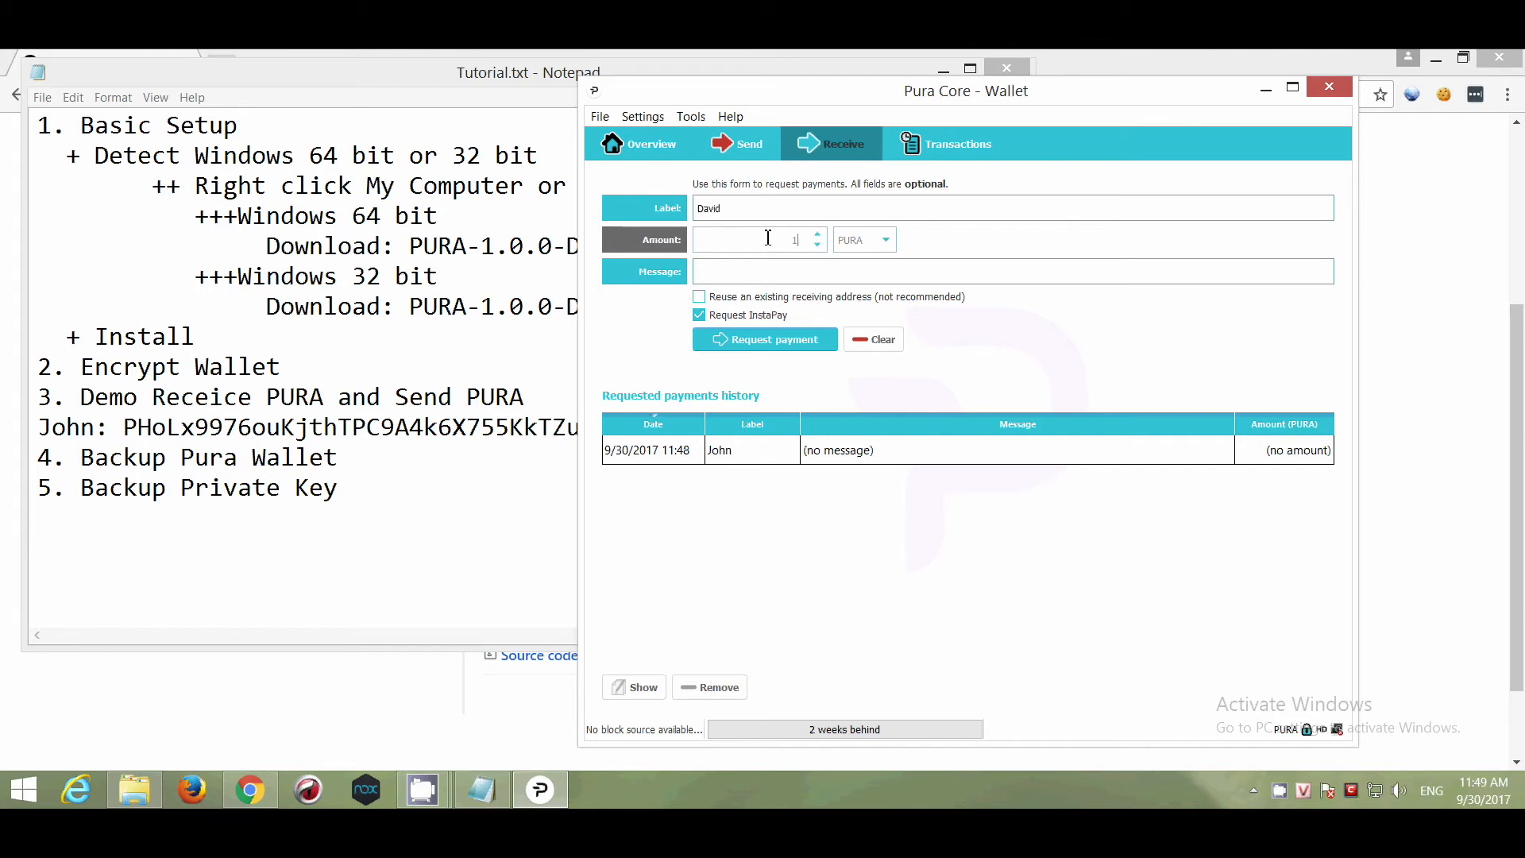
left_click(784, 353)
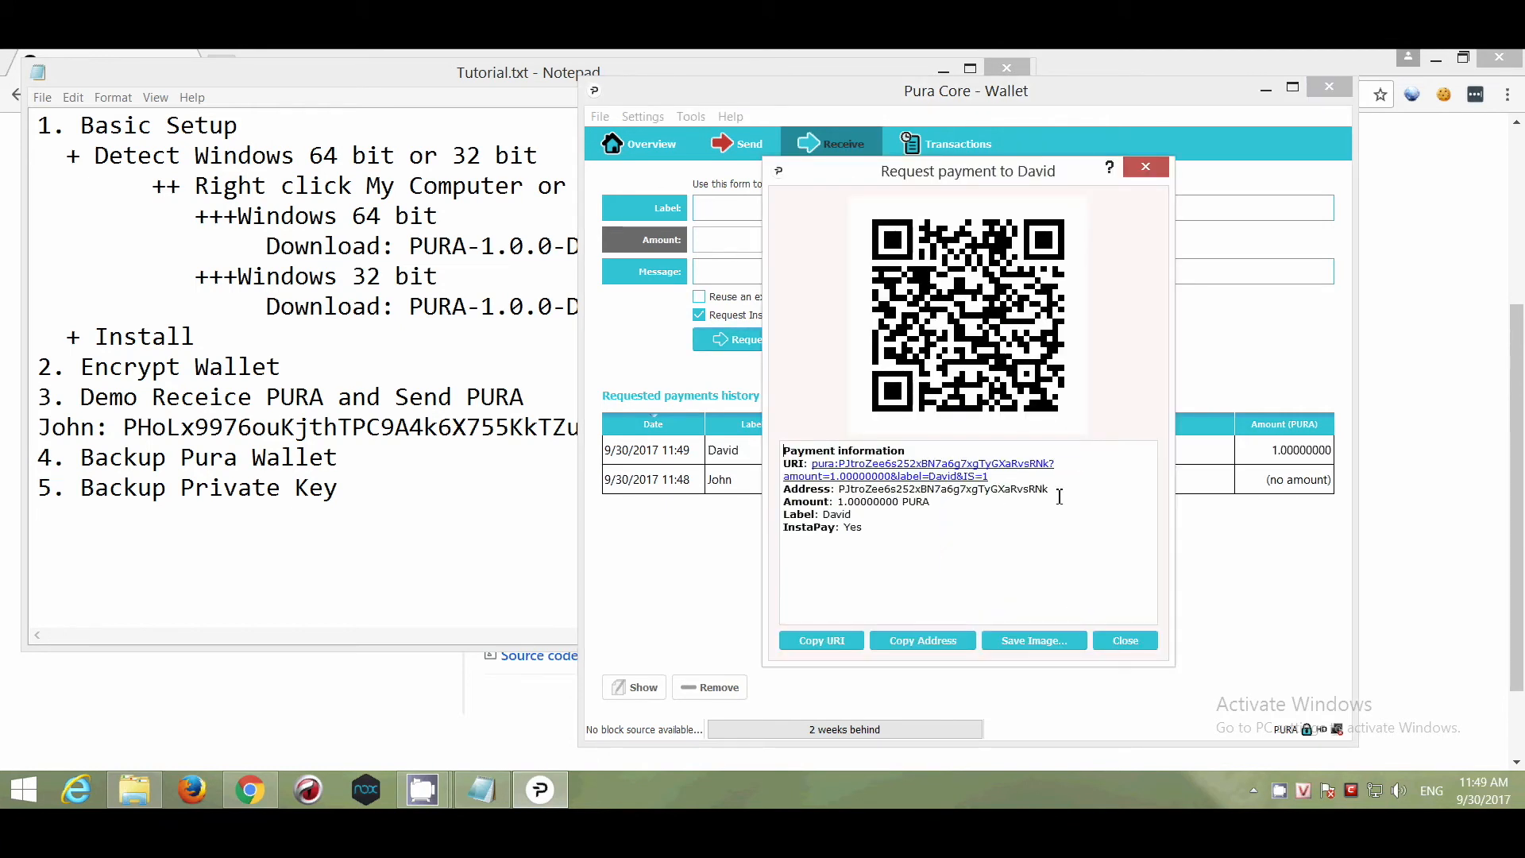
left_click_drag(1065, 492, 780, 489)
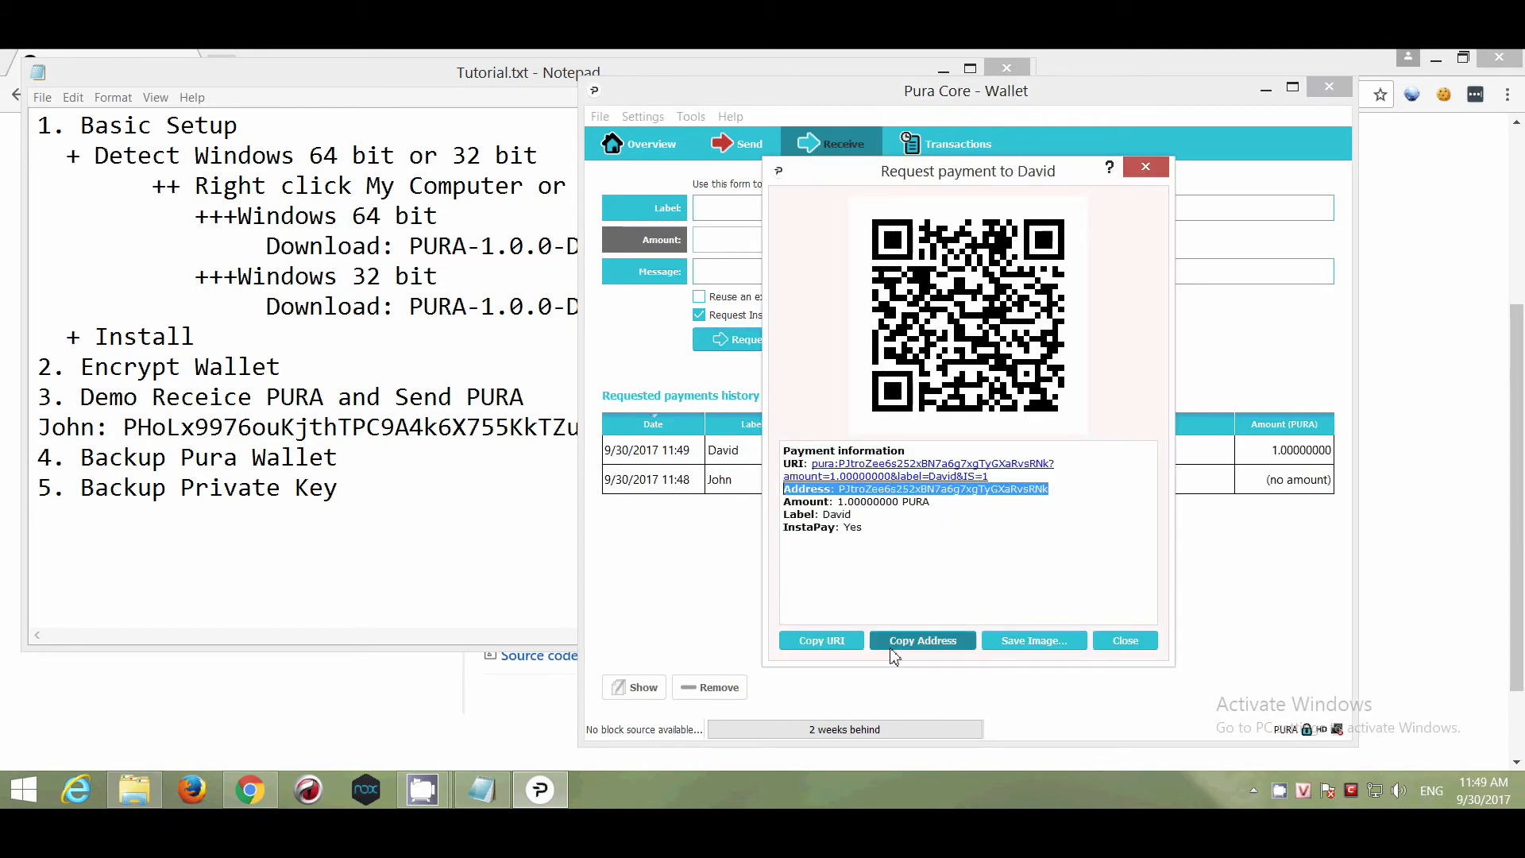
left_click(891, 647)
Paste that address on a new labelled line below the first one, then close the request details.
left_click(446, 430)
left_click(619, 426)
key("Return")
type("David")
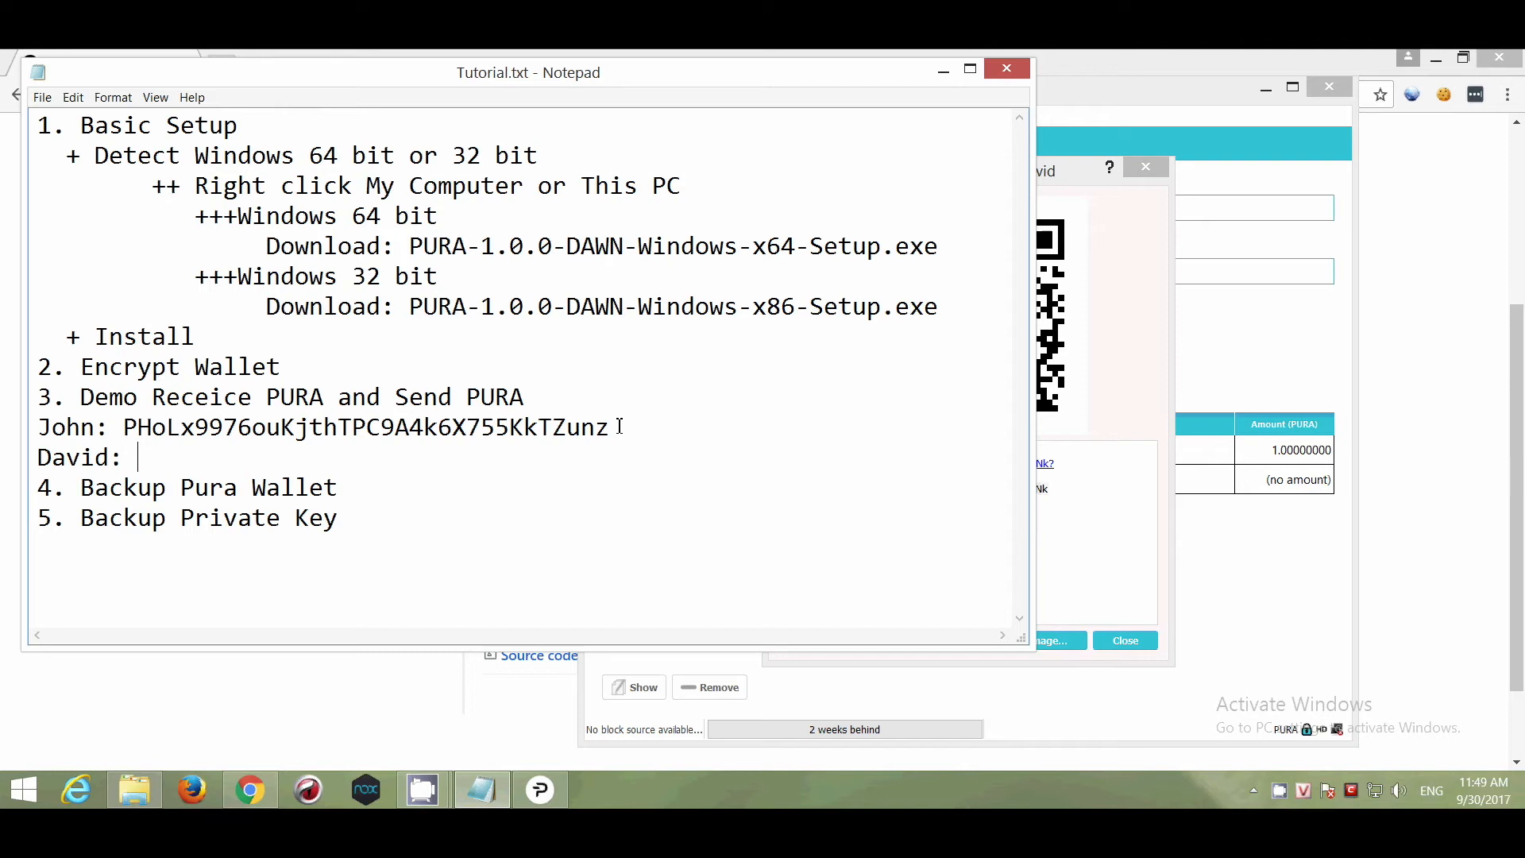
type(":")
key("ctrl+v")
left_click(1104, 574)
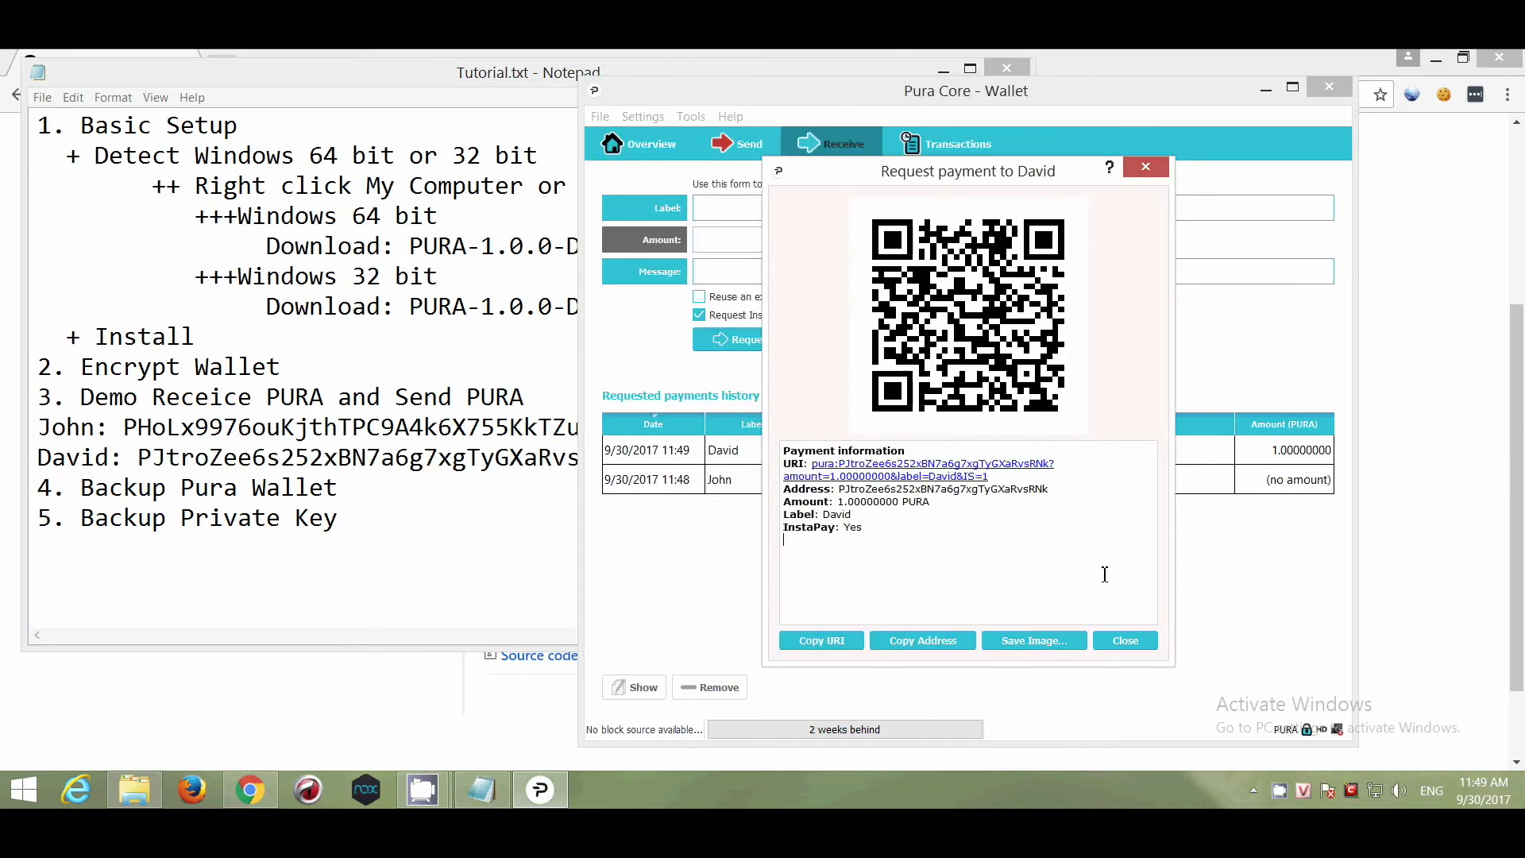
left_click(1144, 642)
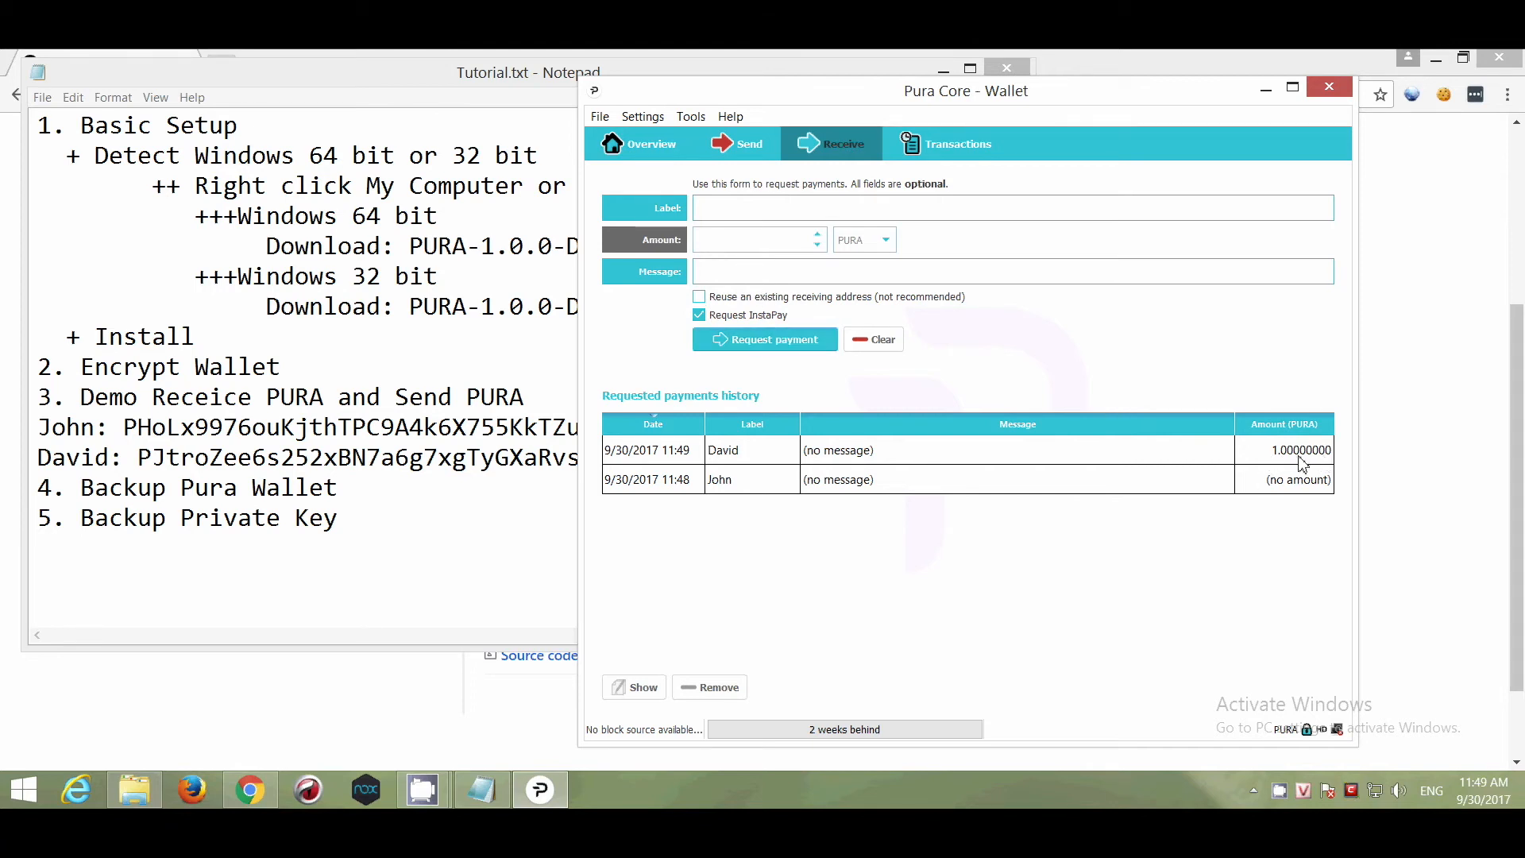
Create a payment request with no label, copy its receiving address and close the details.
left_click(755, 346)
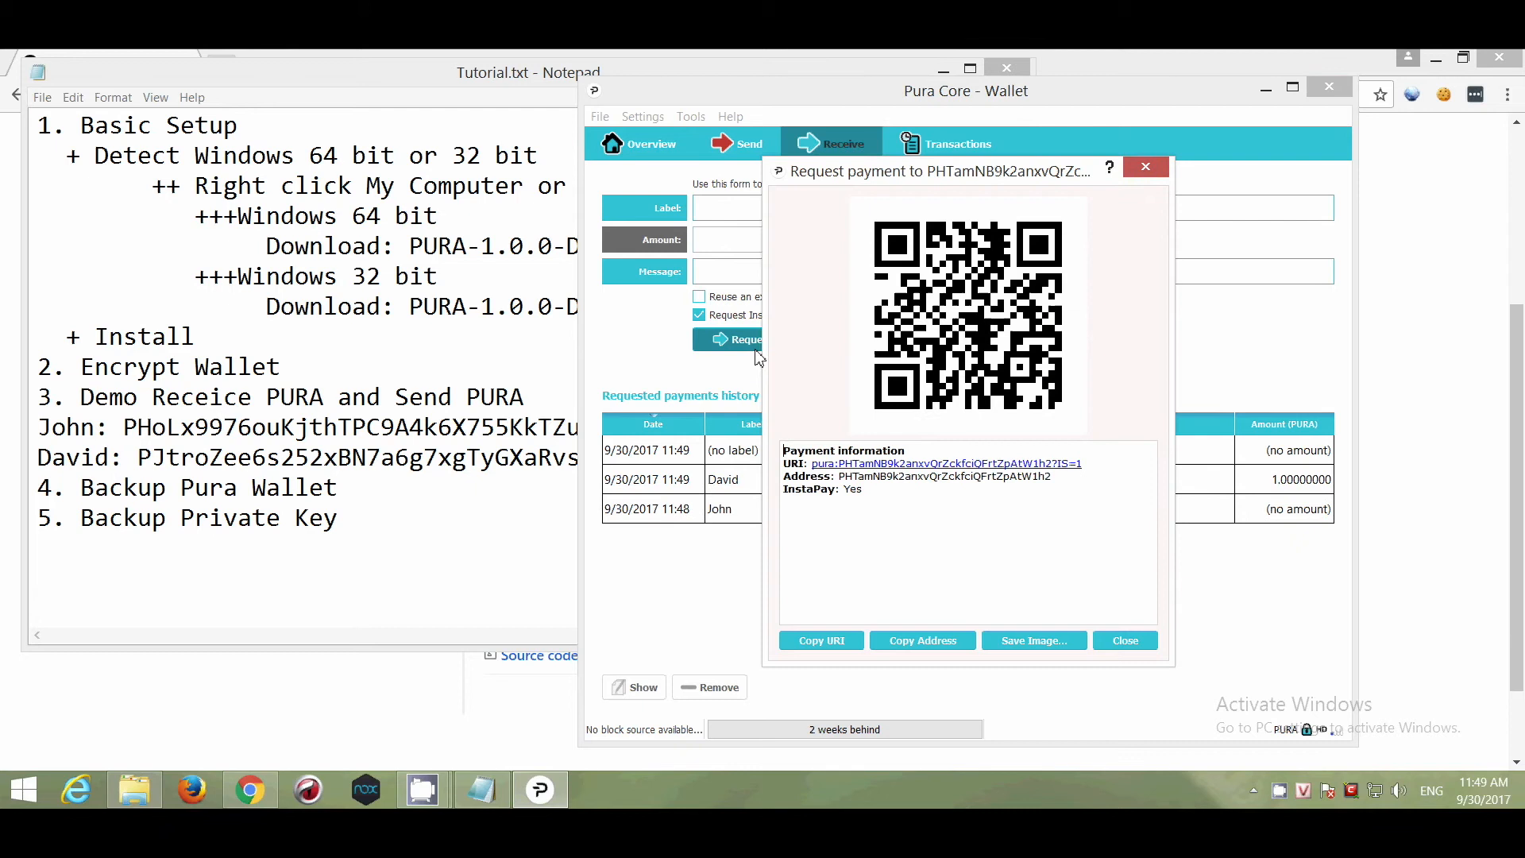
left_click_drag(1063, 476, 768, 475)
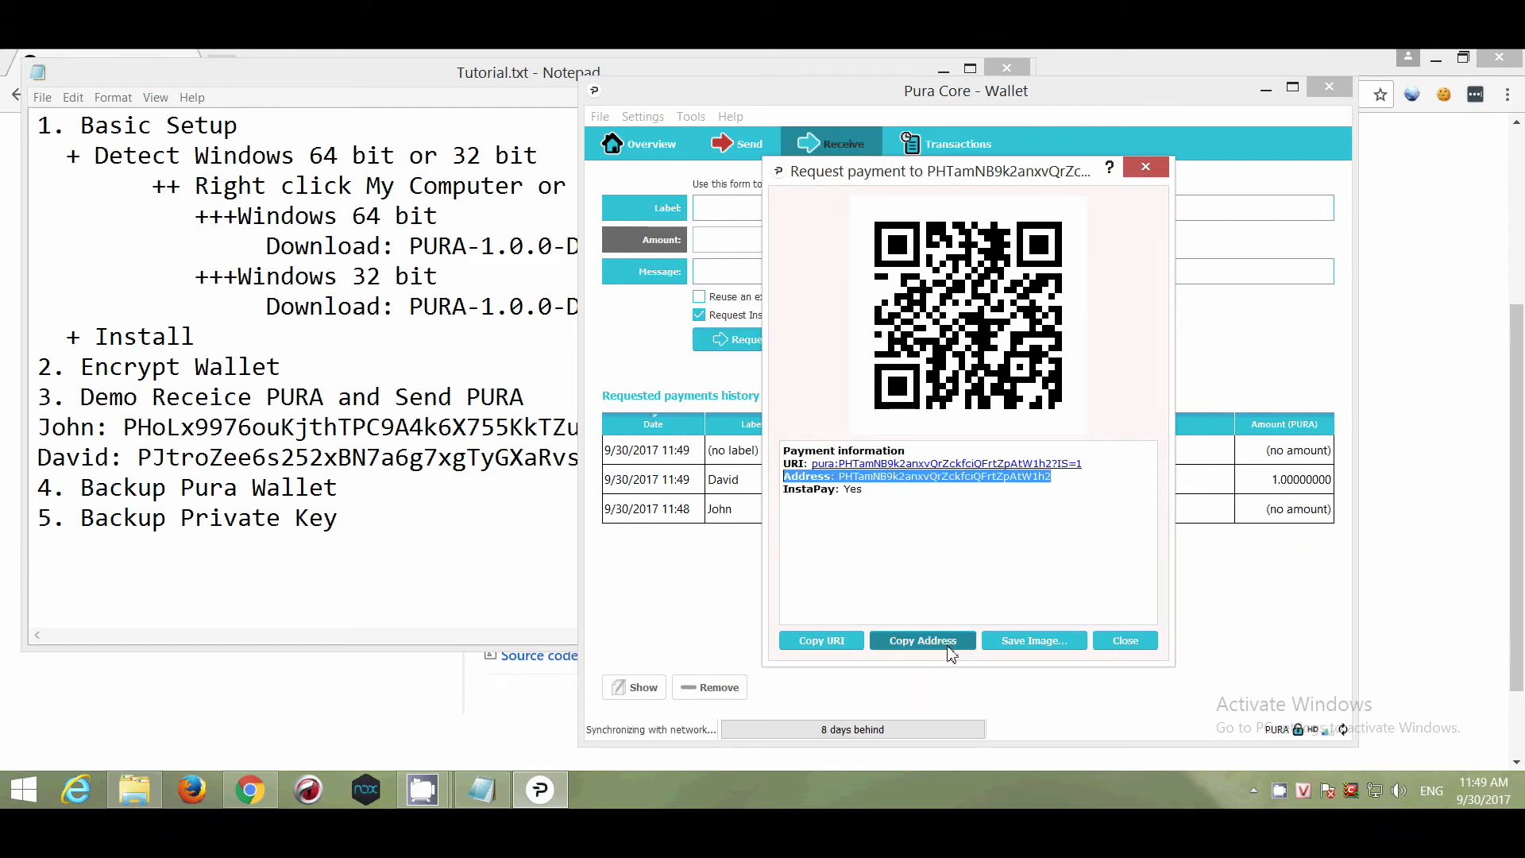
left_click(945, 642)
left_click(1123, 639)
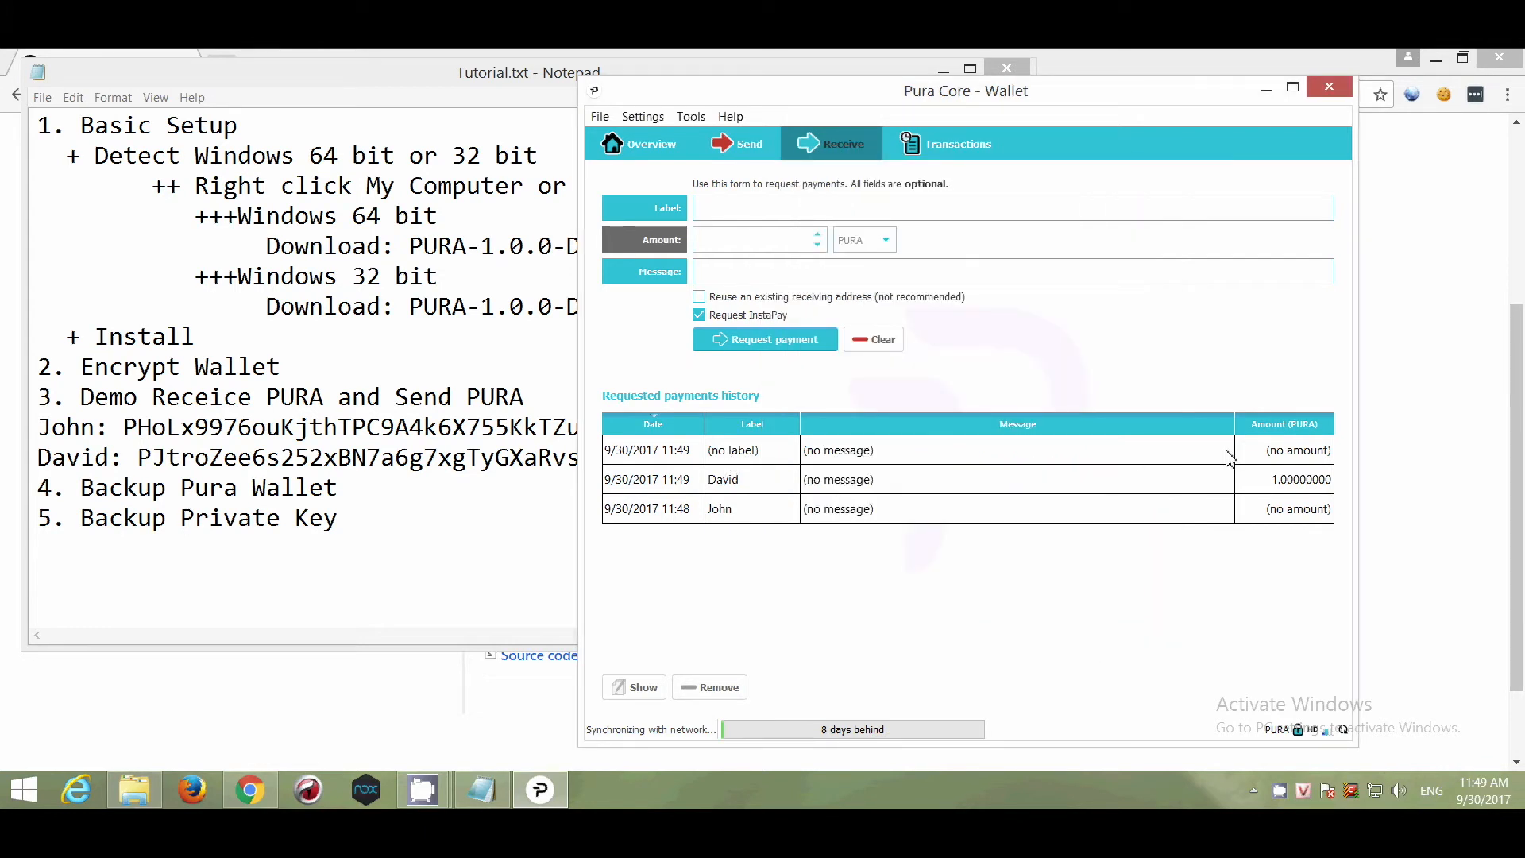
In Notepad, add a 'No label:' line with the pasted address and begin a 'Send' line.
left_click(572, 458)
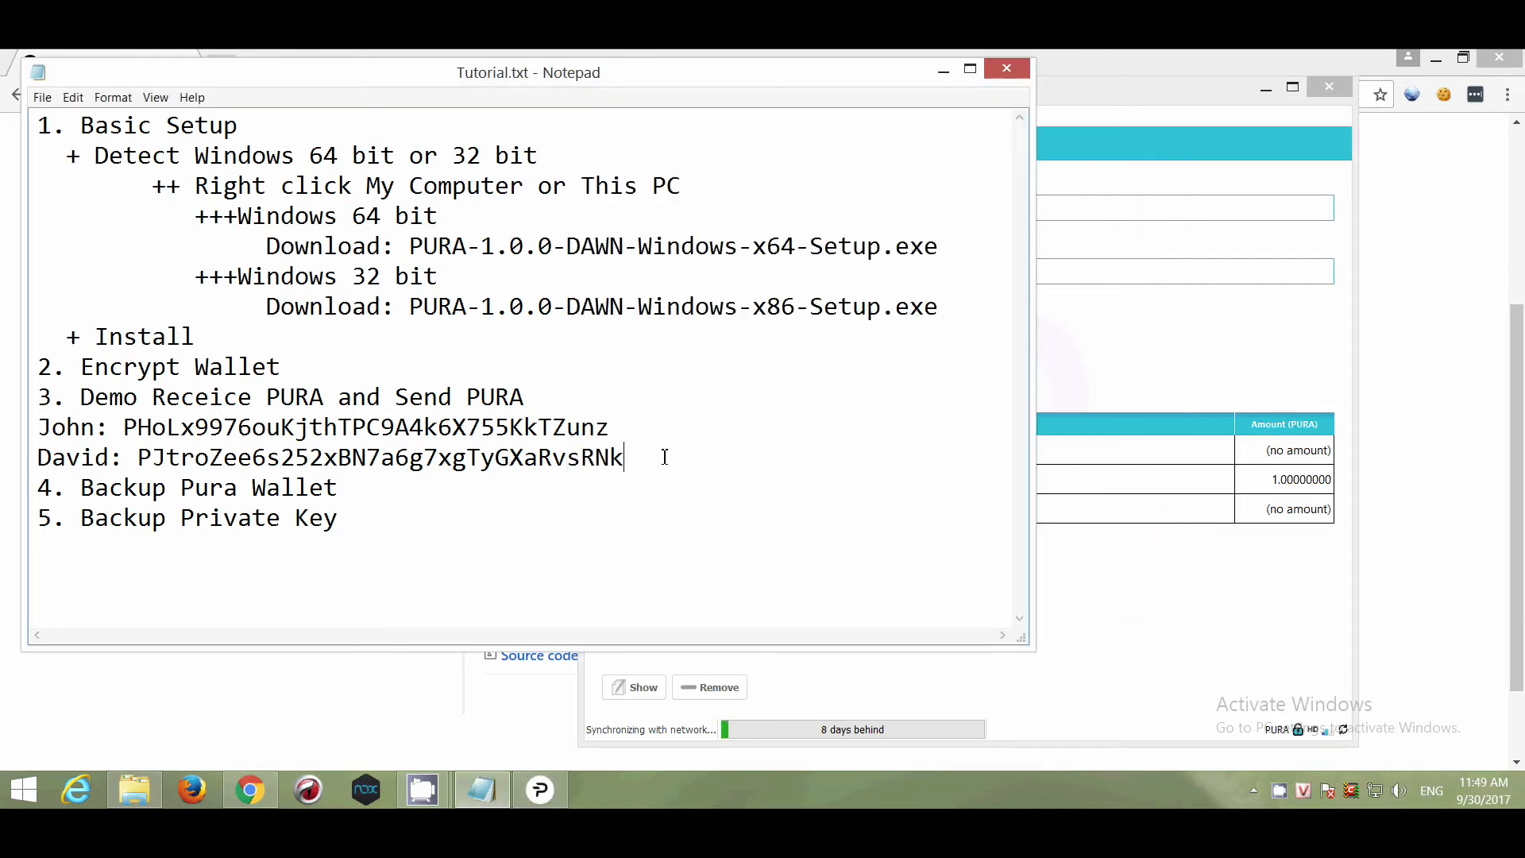
key("Return")
type("No label:")
key("ctrl+v")
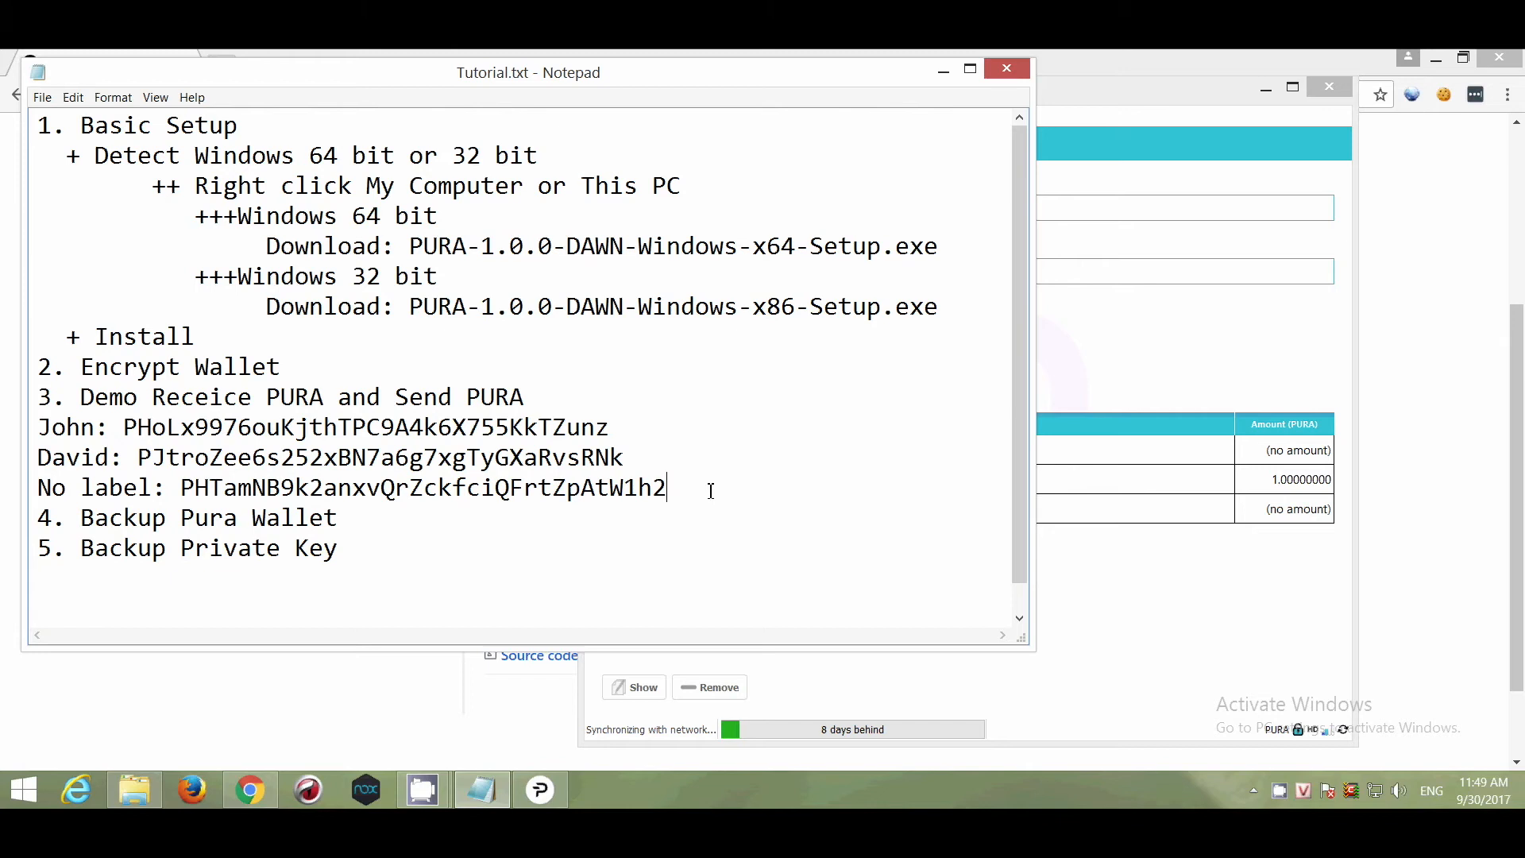
key("Return")
type("Send")
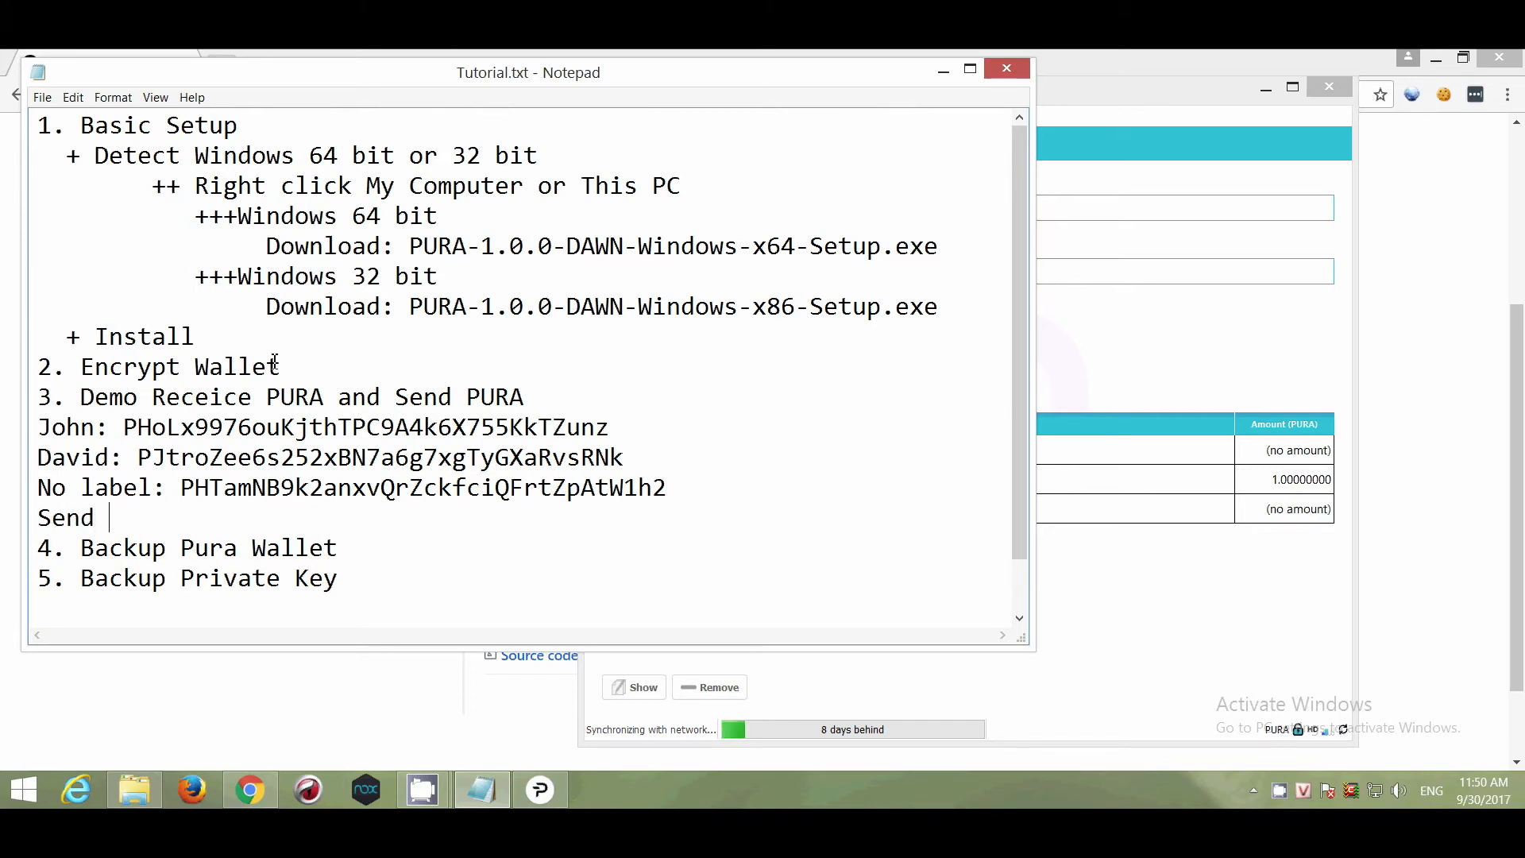
Finish the Send line with the first requester's address and 'to receive PURA' addressed to them.
left_click_drag(610, 426, 125, 427)
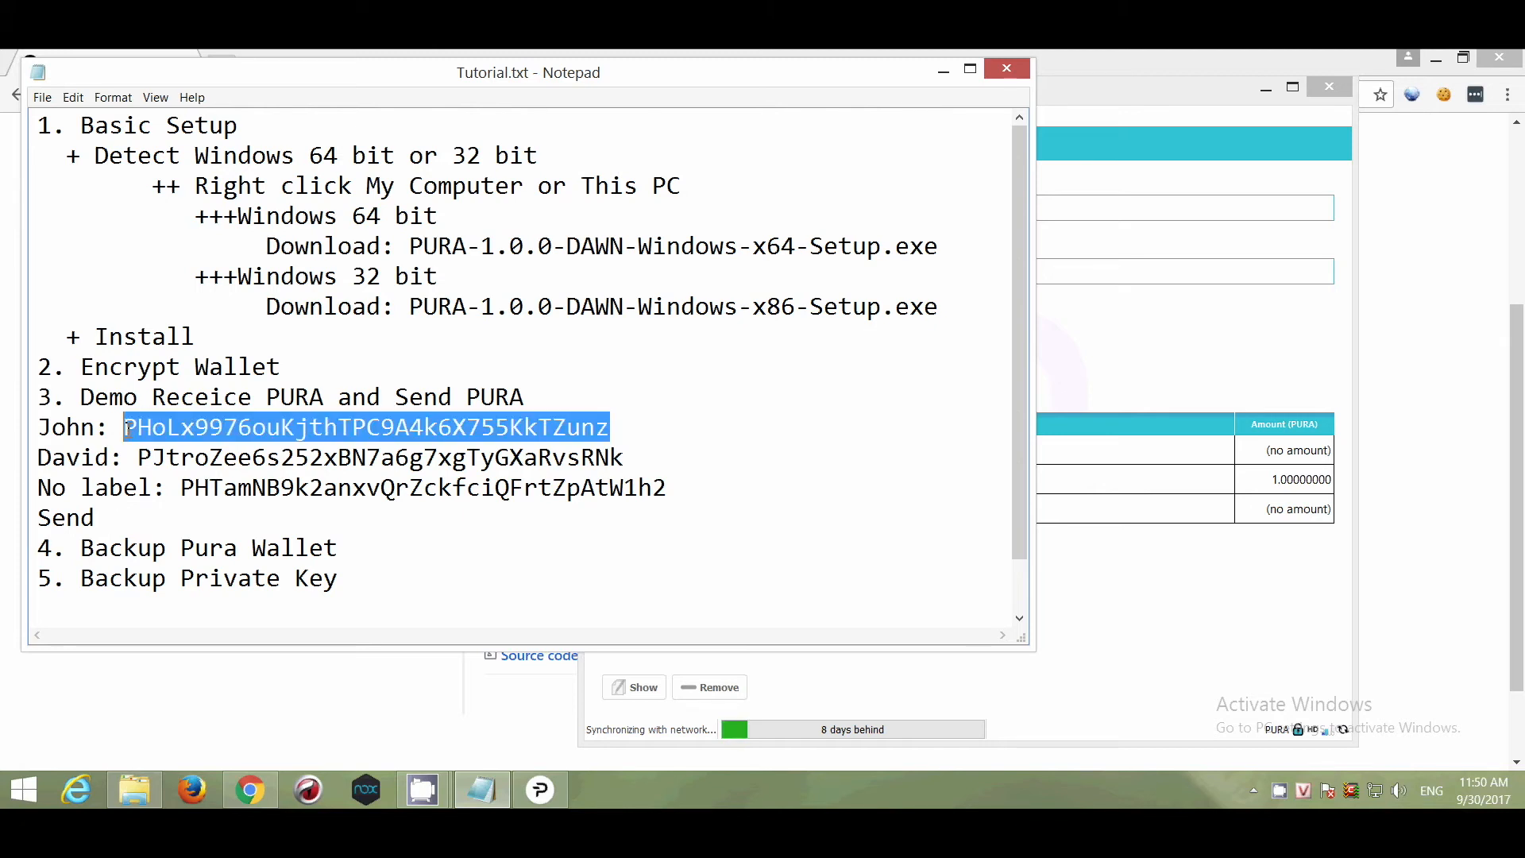
left_click(192, 524)
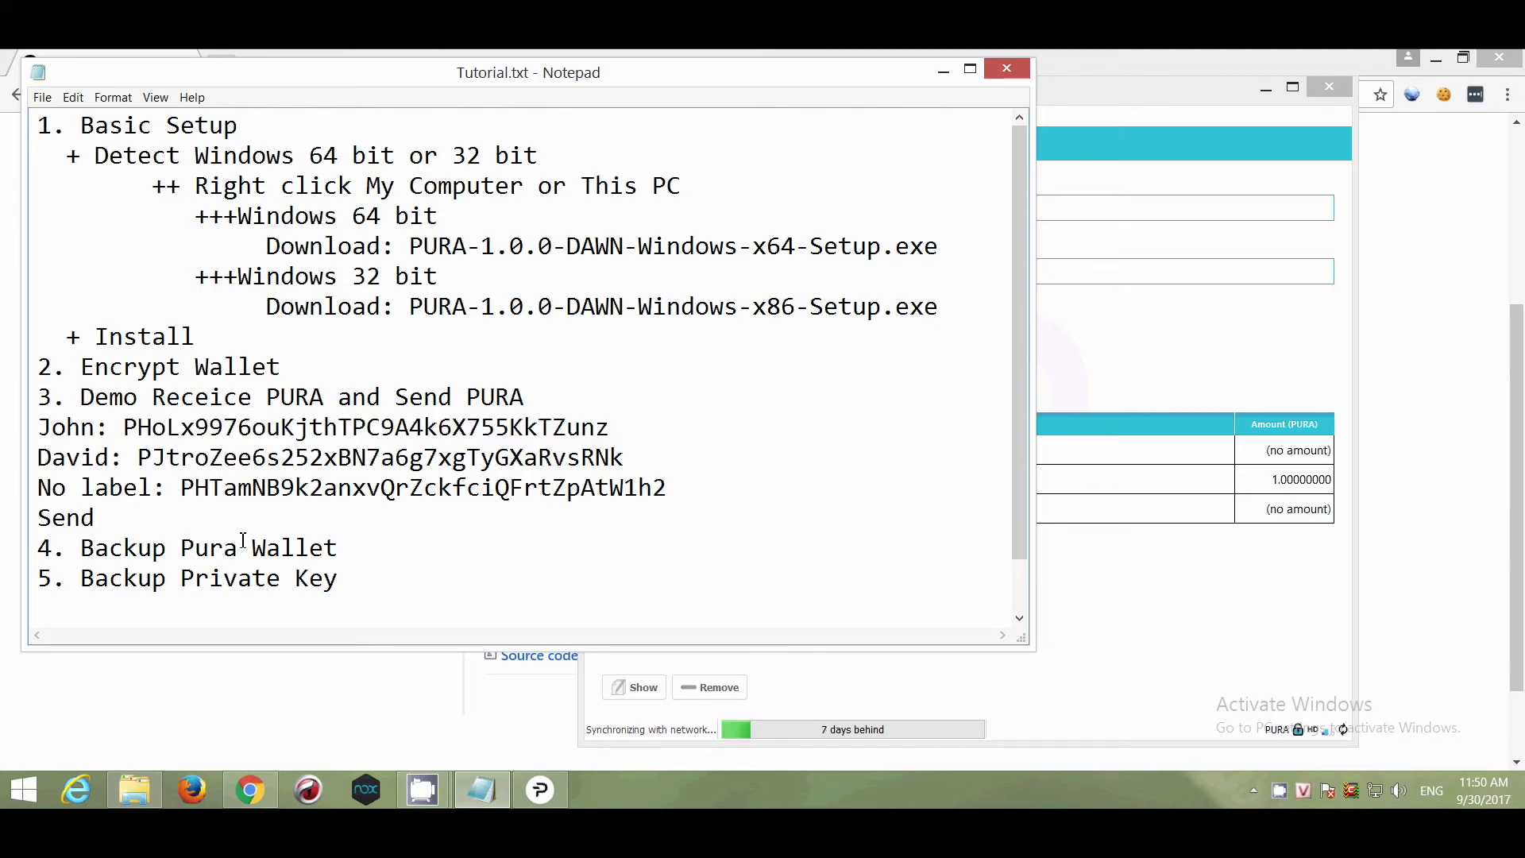
key("ctrl+v")
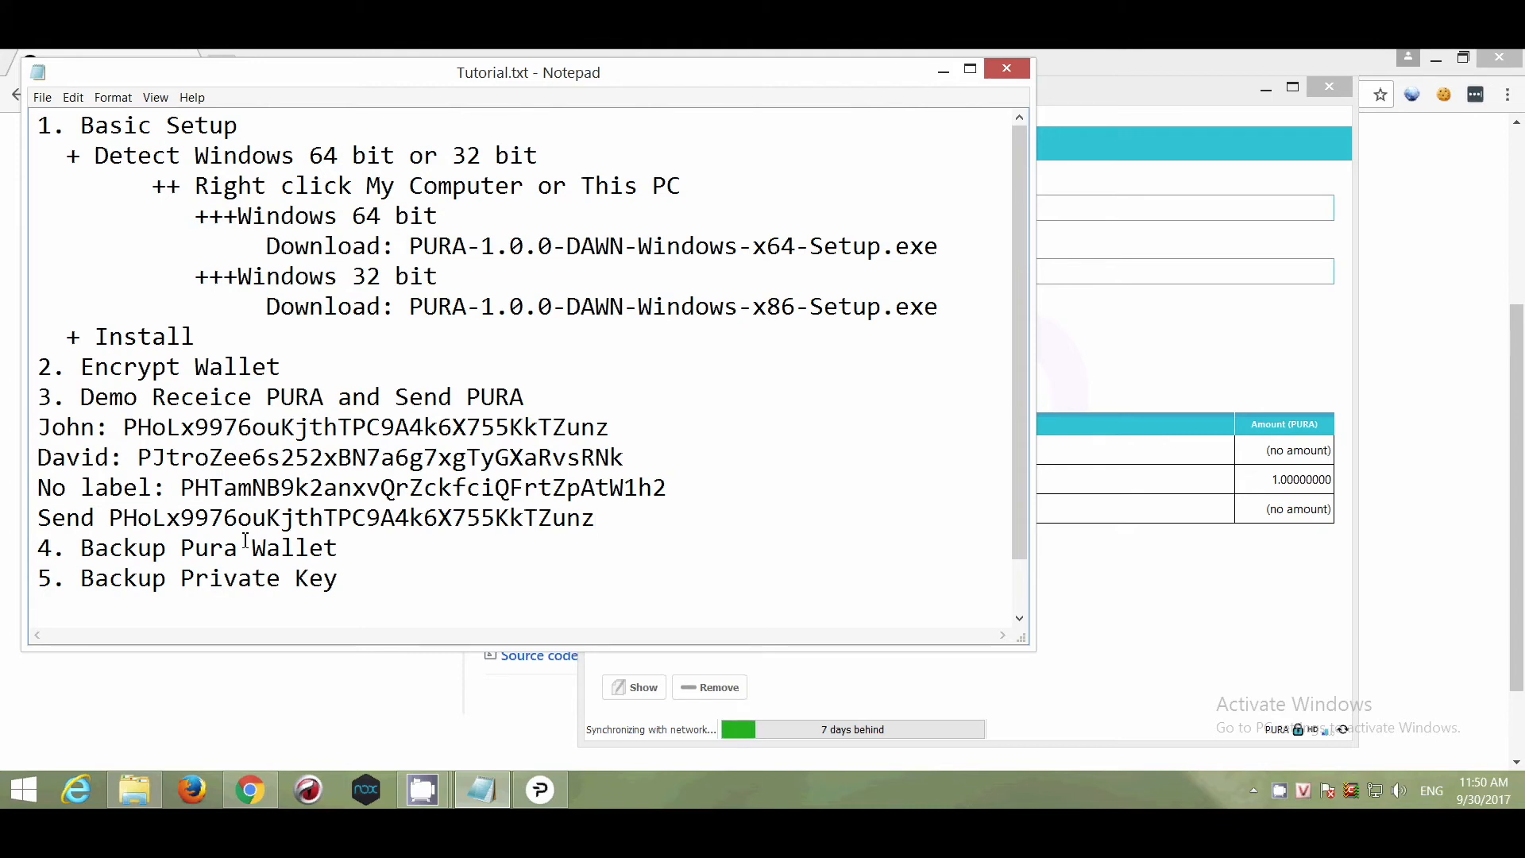
type("to John")
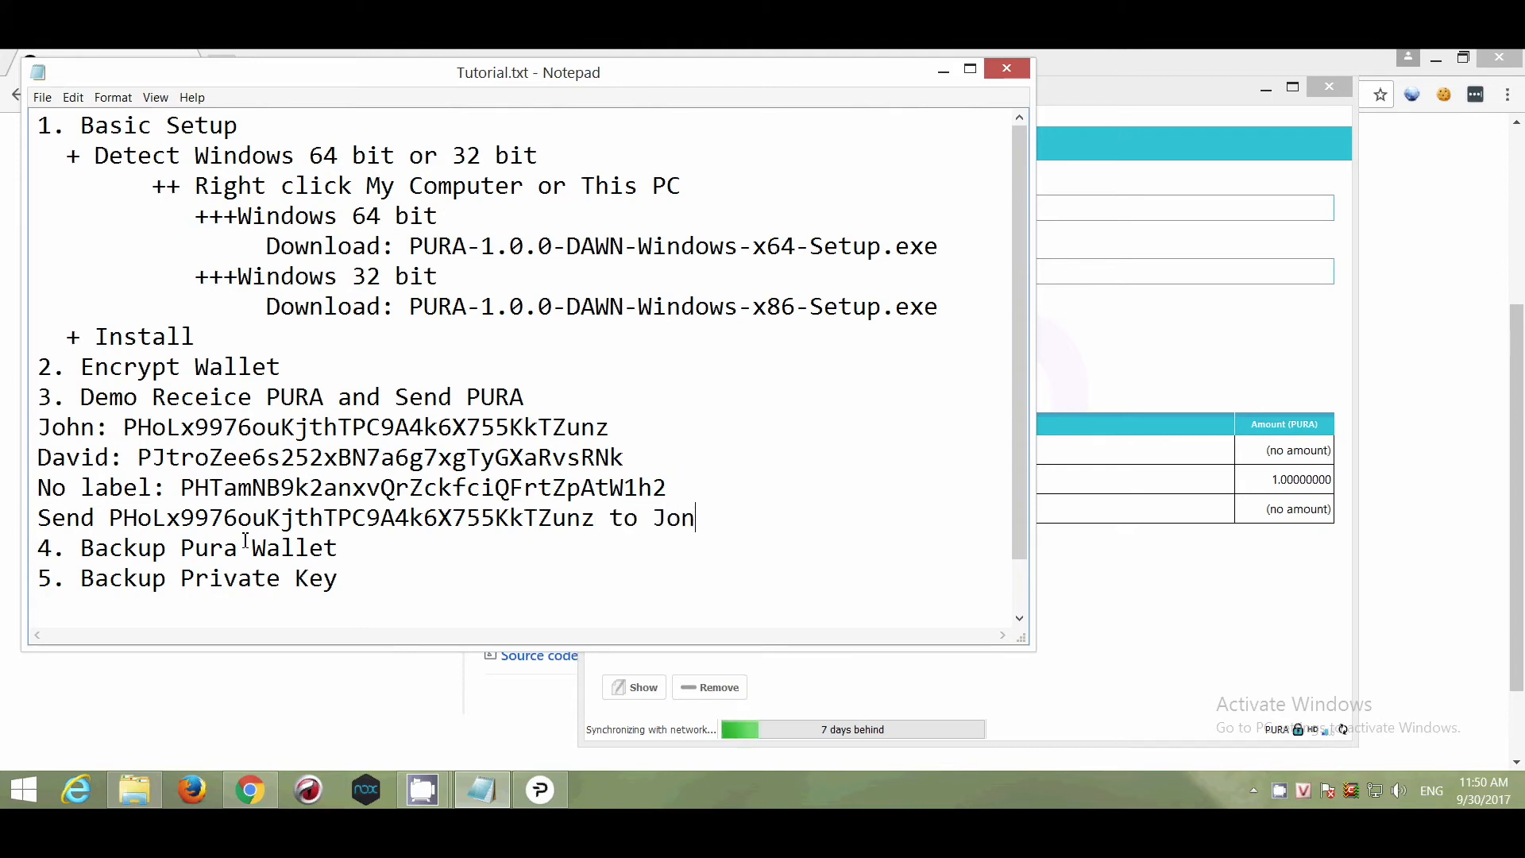
key("BackSpace")
key("BackSpace")
type("hn to recei")
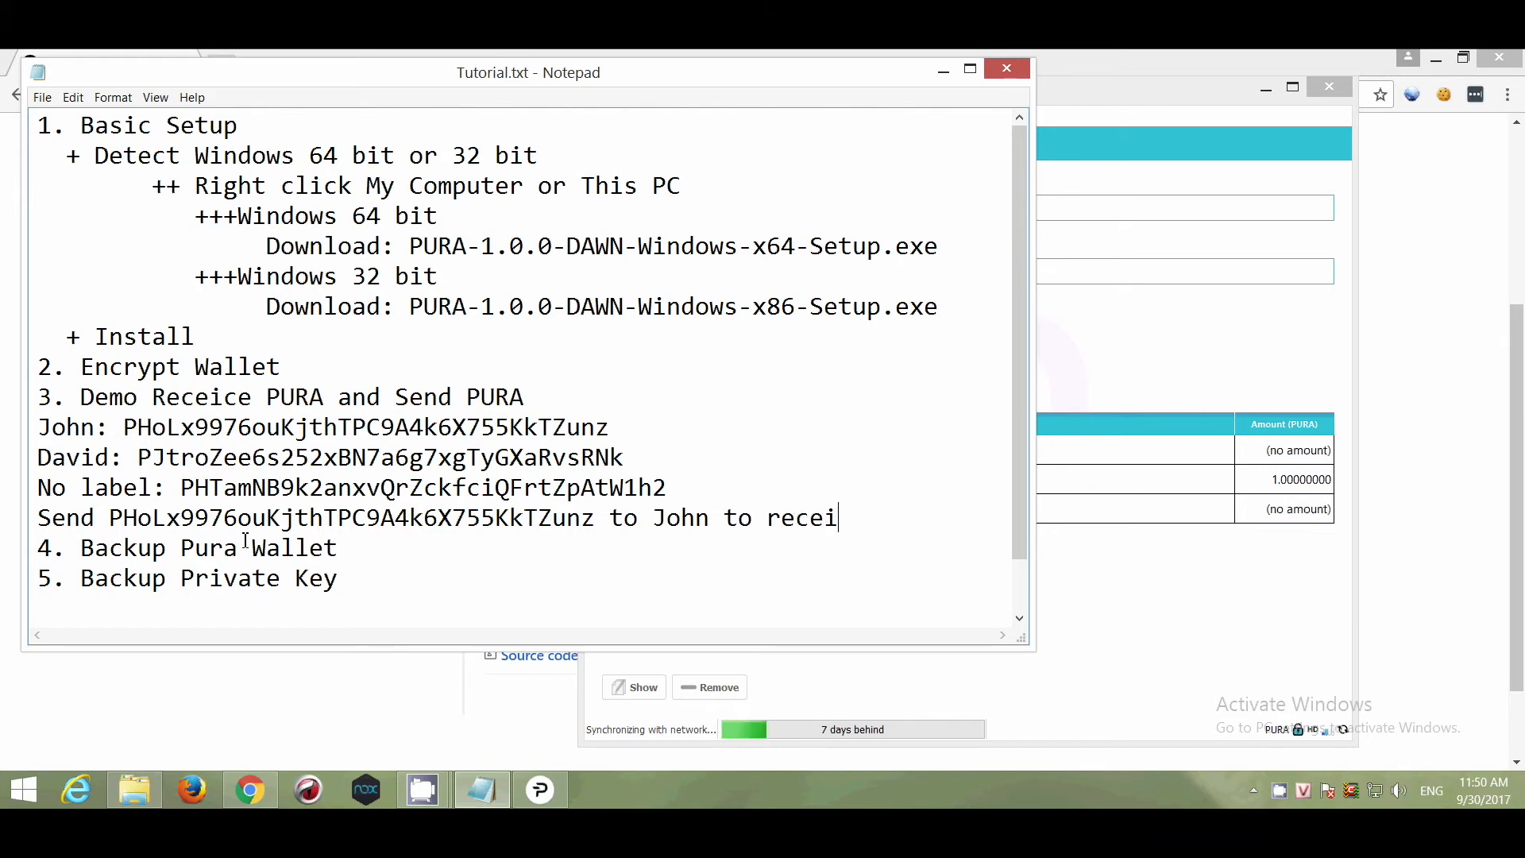
type("ve PURA")
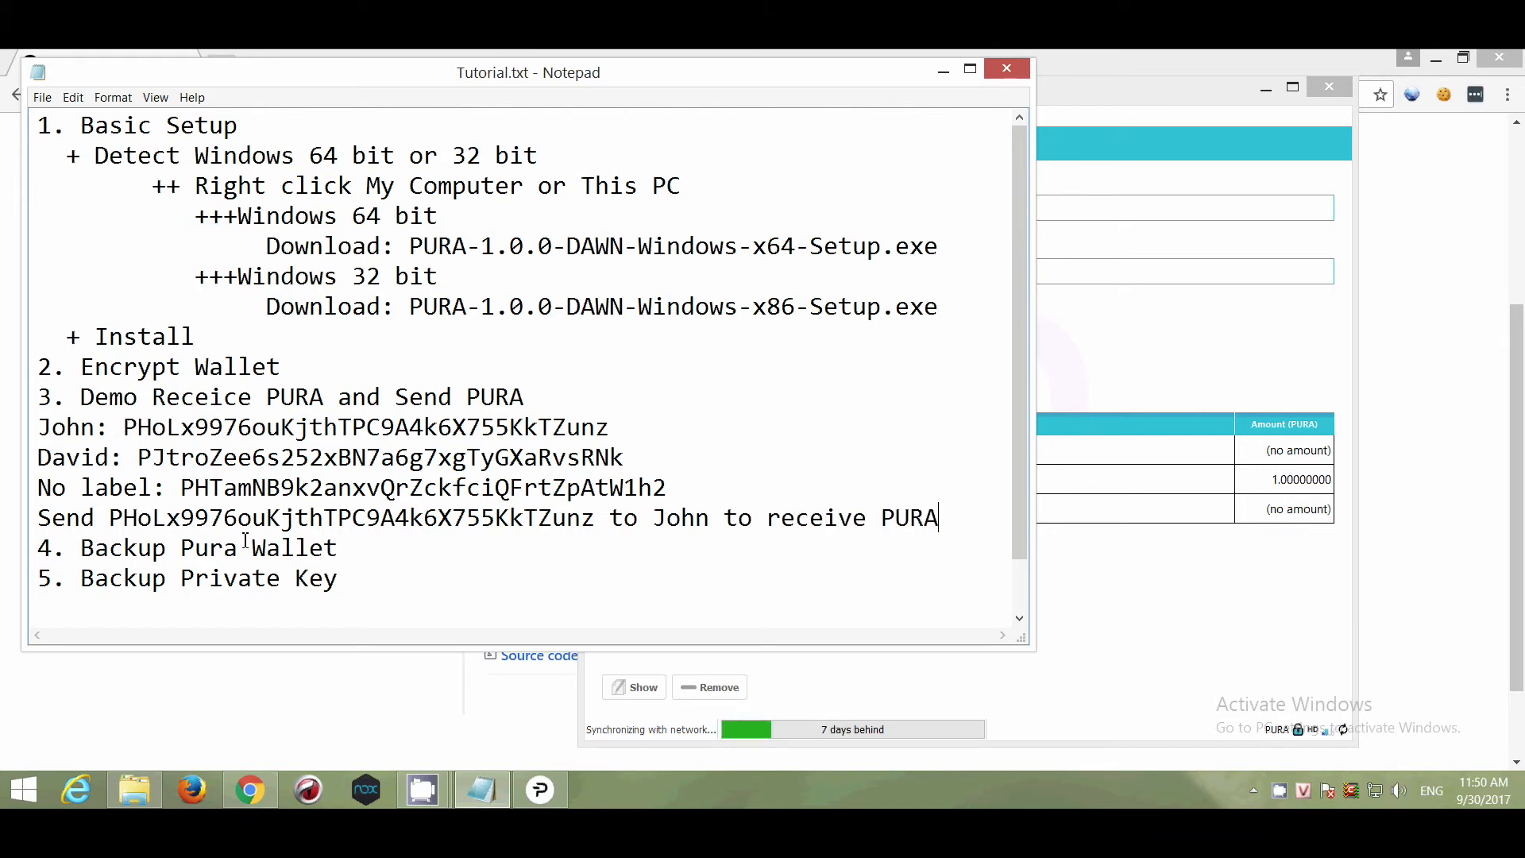
key("Return")
Add a 'Waitting for...' line below the send note.
left_click_drag(610, 518, 109, 526)
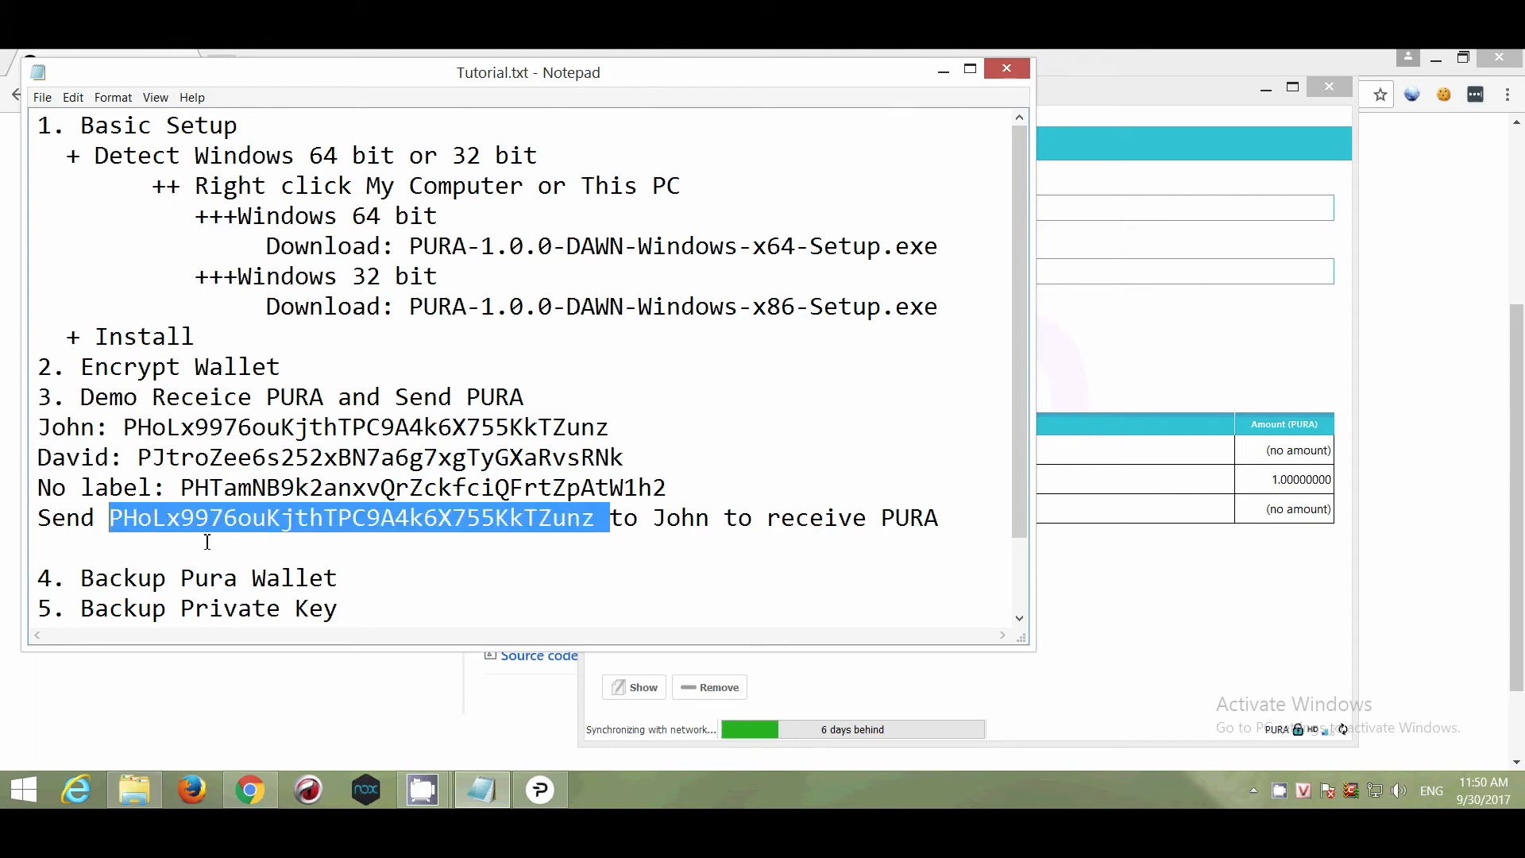
left_click(140, 552)
type("Waitting")
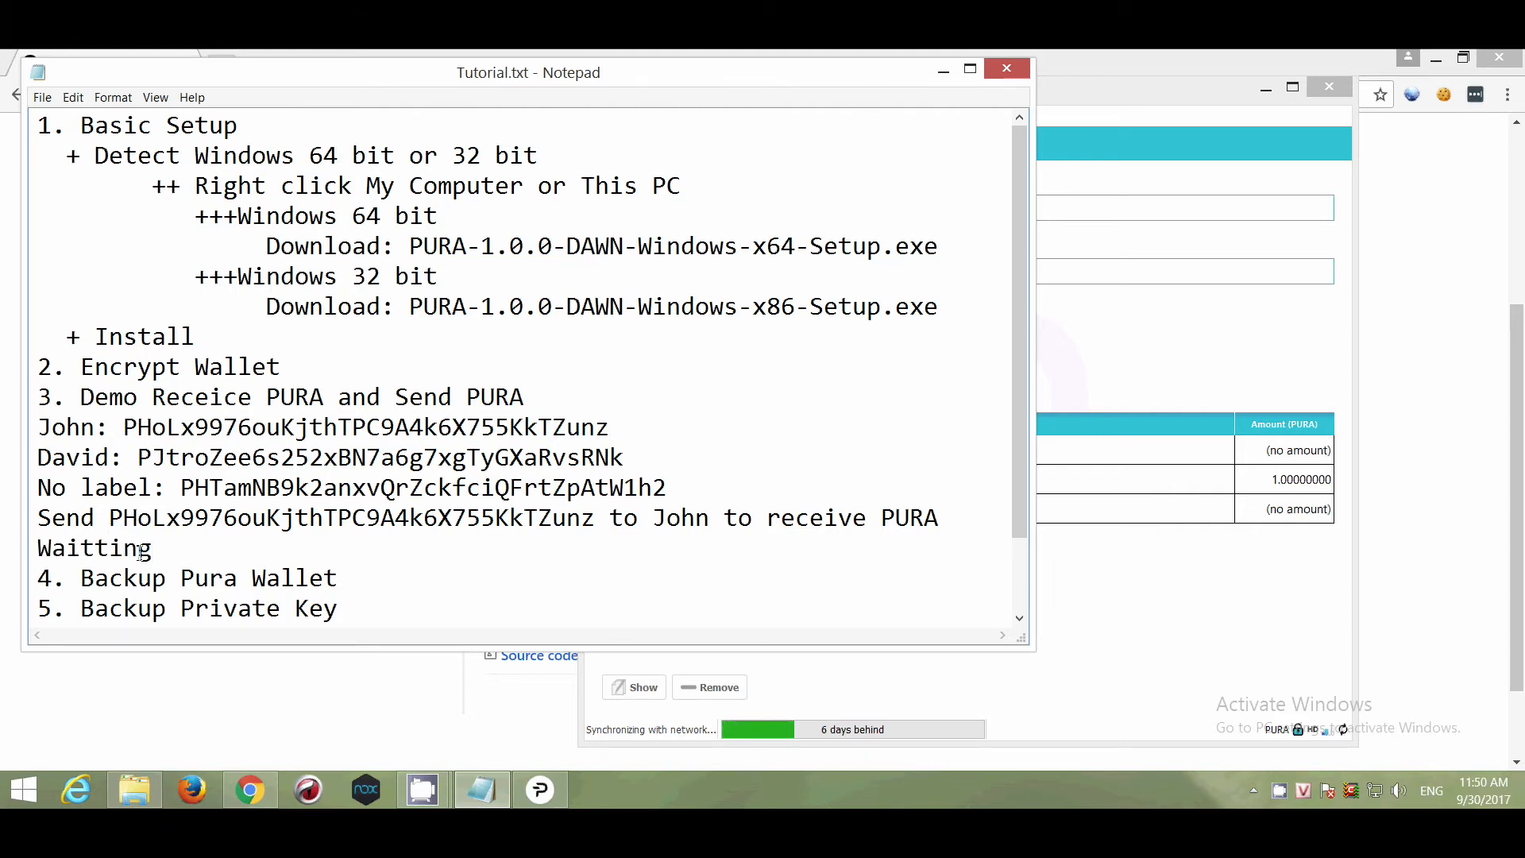
type(" for...")
left_click_drag(596, 520, 109, 518)
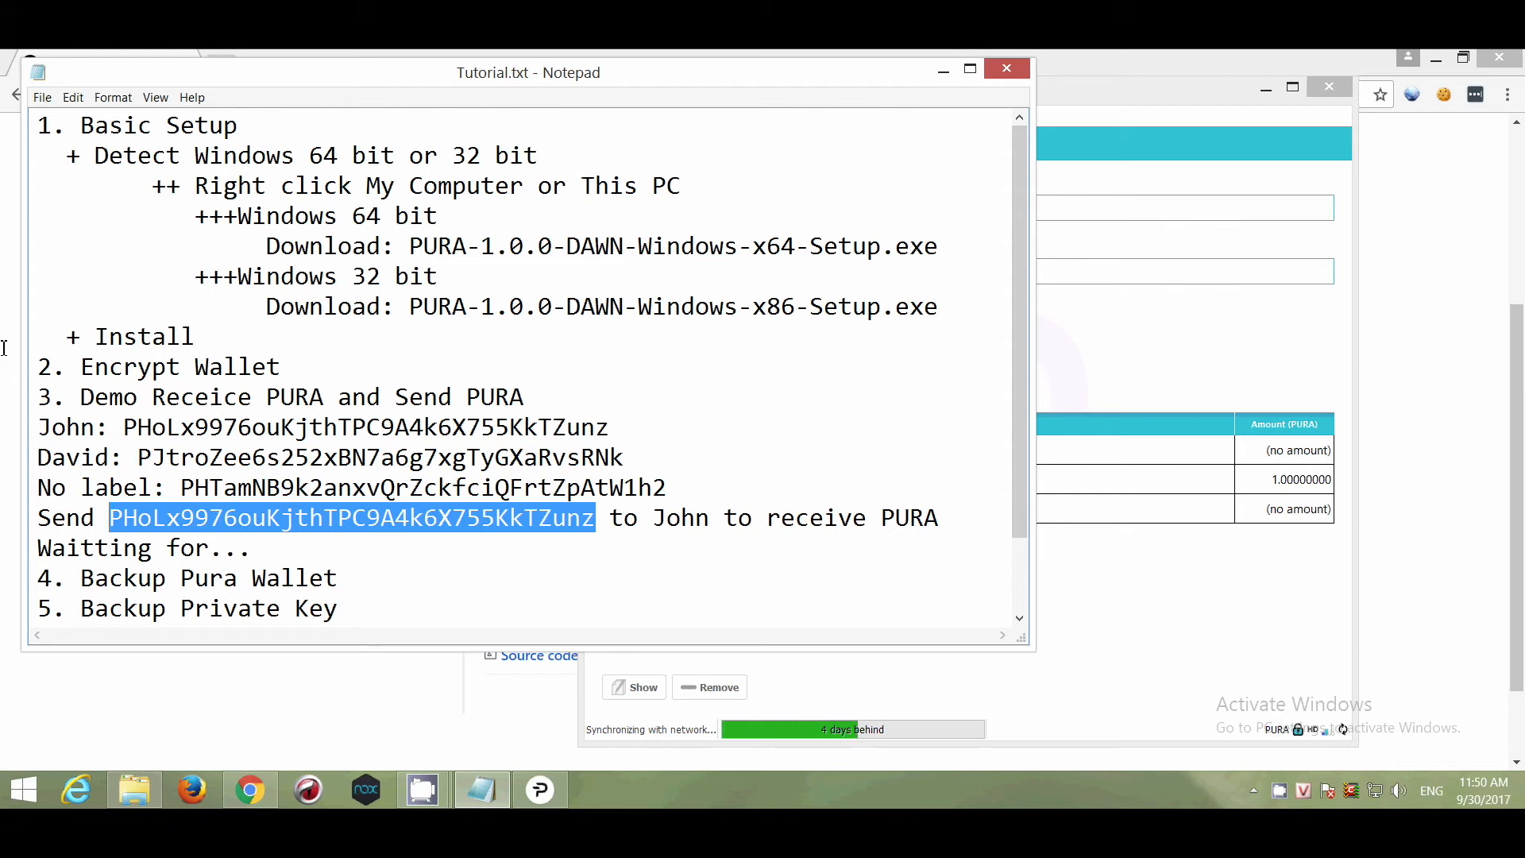
Bring Pura Core Wallet forward to show all three payment requests on the Receive tab.
left_click(1126, 582)
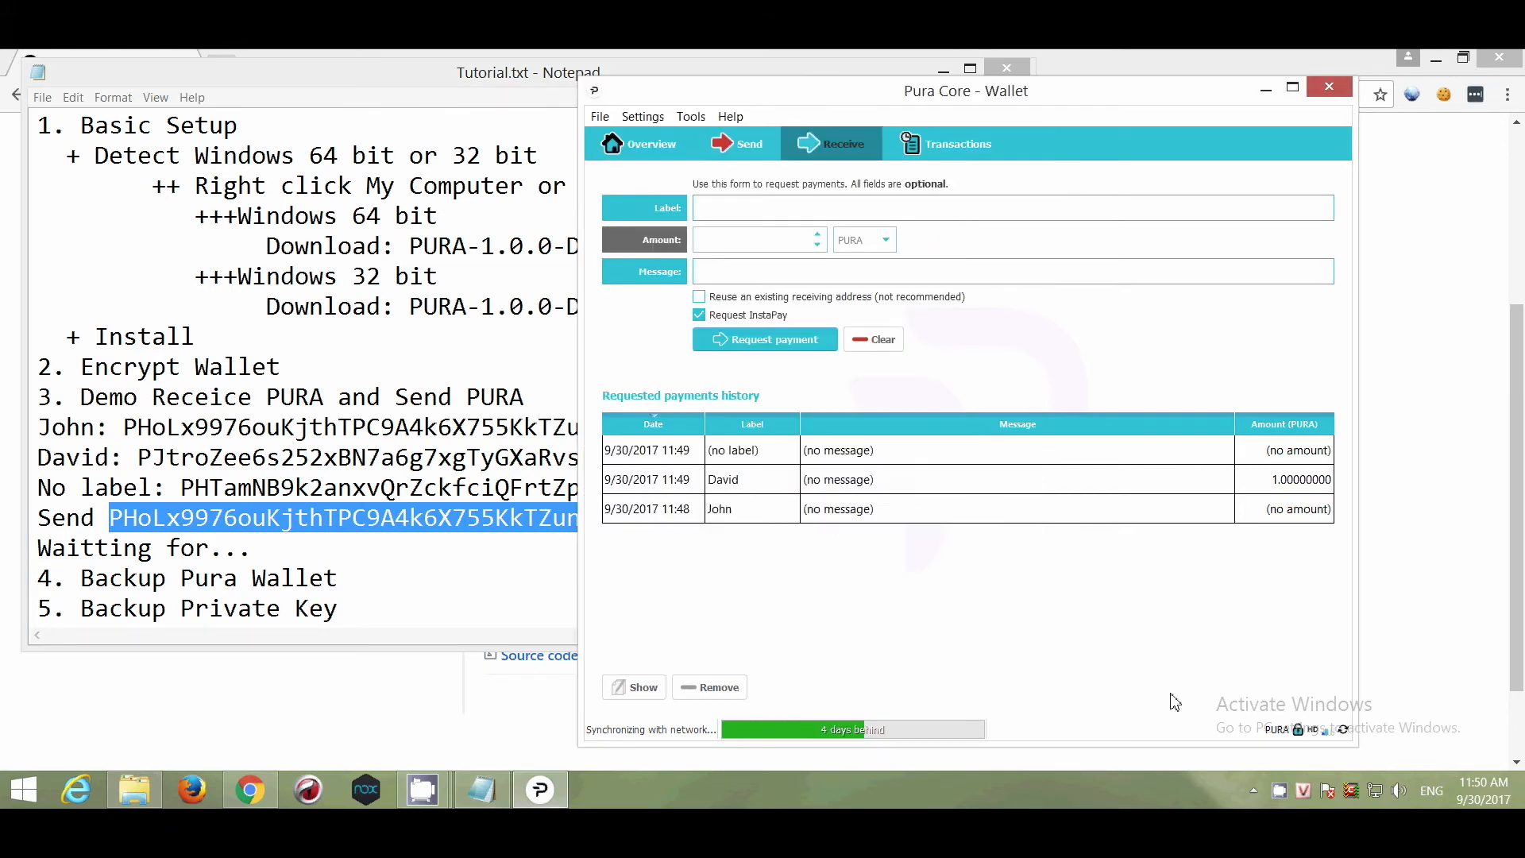
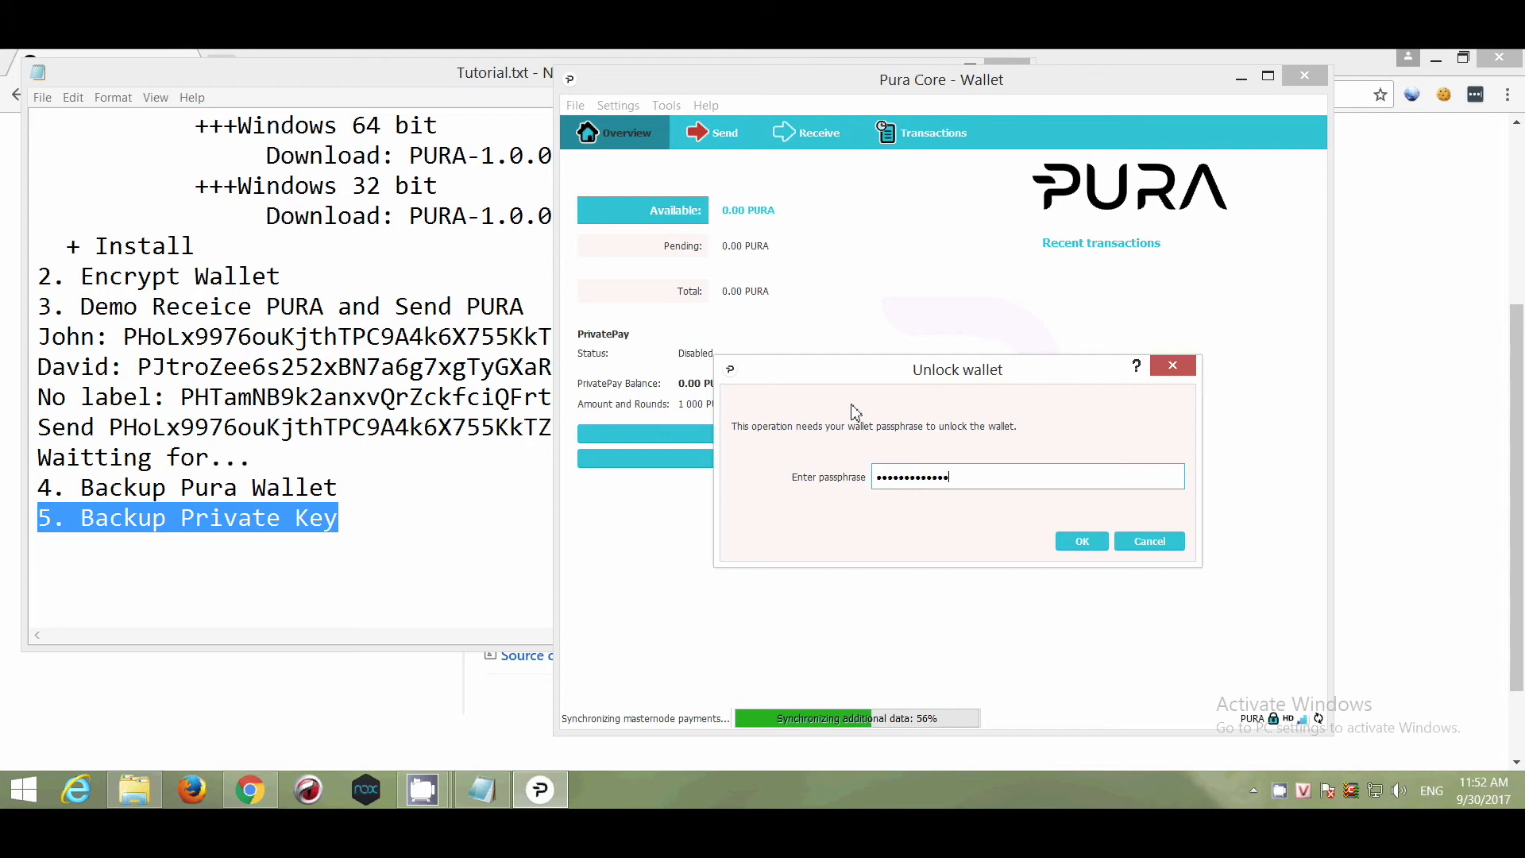
Unlock the wallet and start a dumpprivkey command in the Debug console.
key("Return")
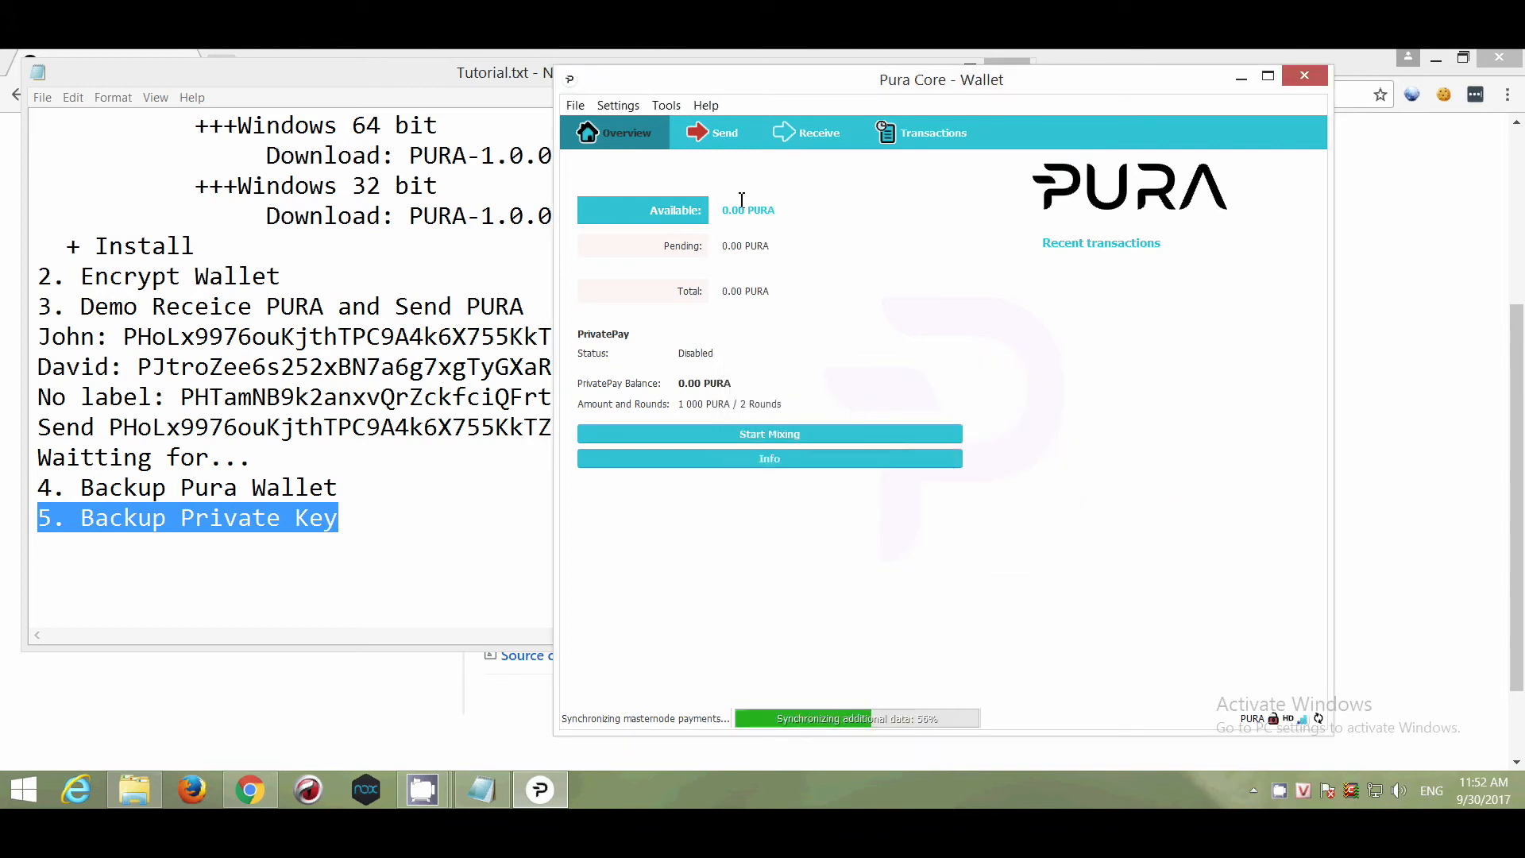
left_click(665, 106)
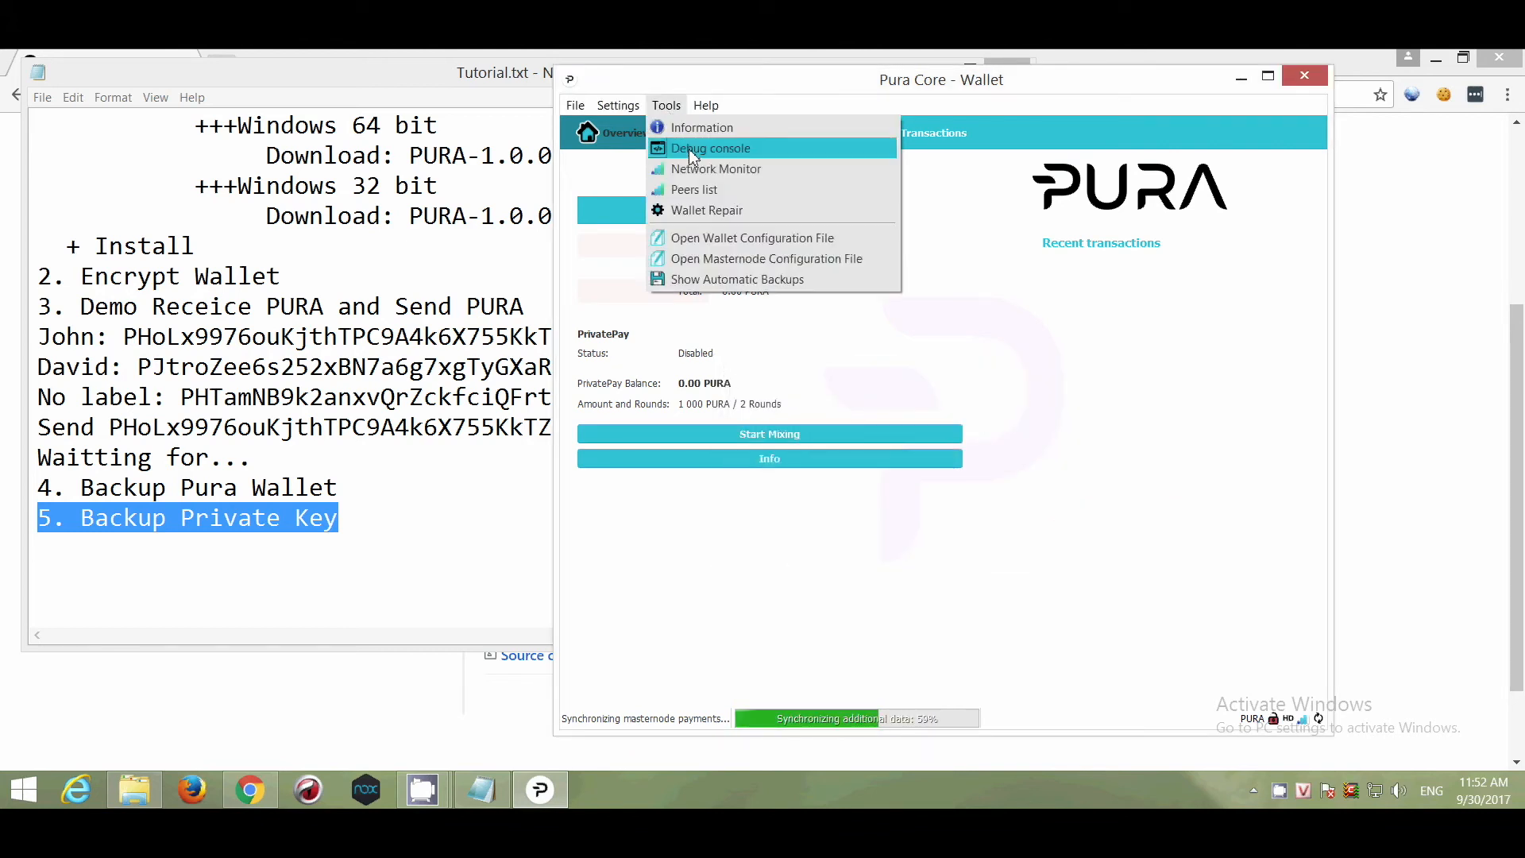
left_click(765, 149)
left_click_drag(771, 308, 1007, 278)
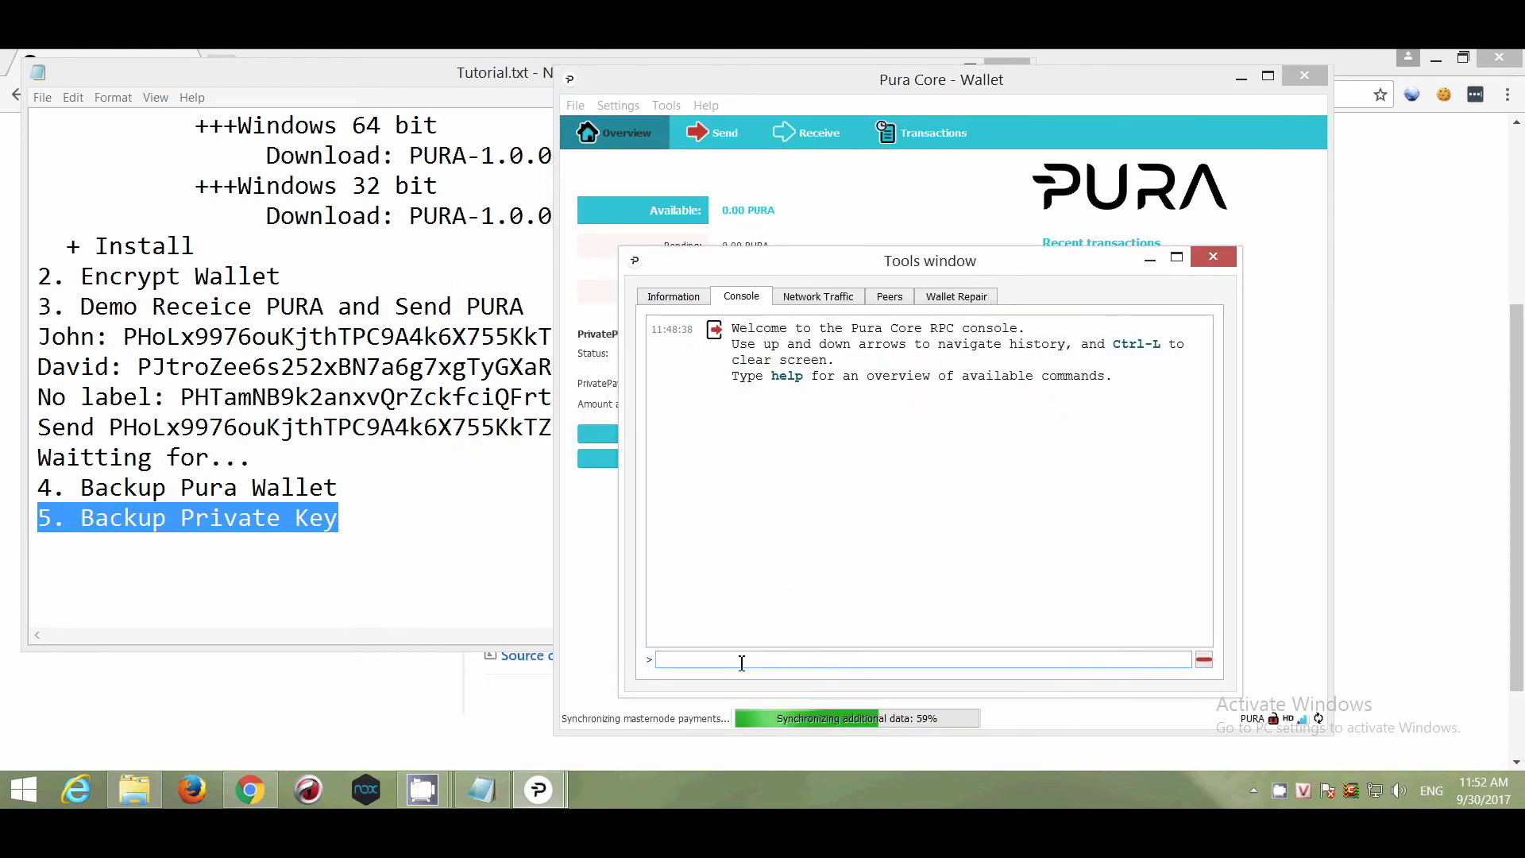
type("dumpprivkey")
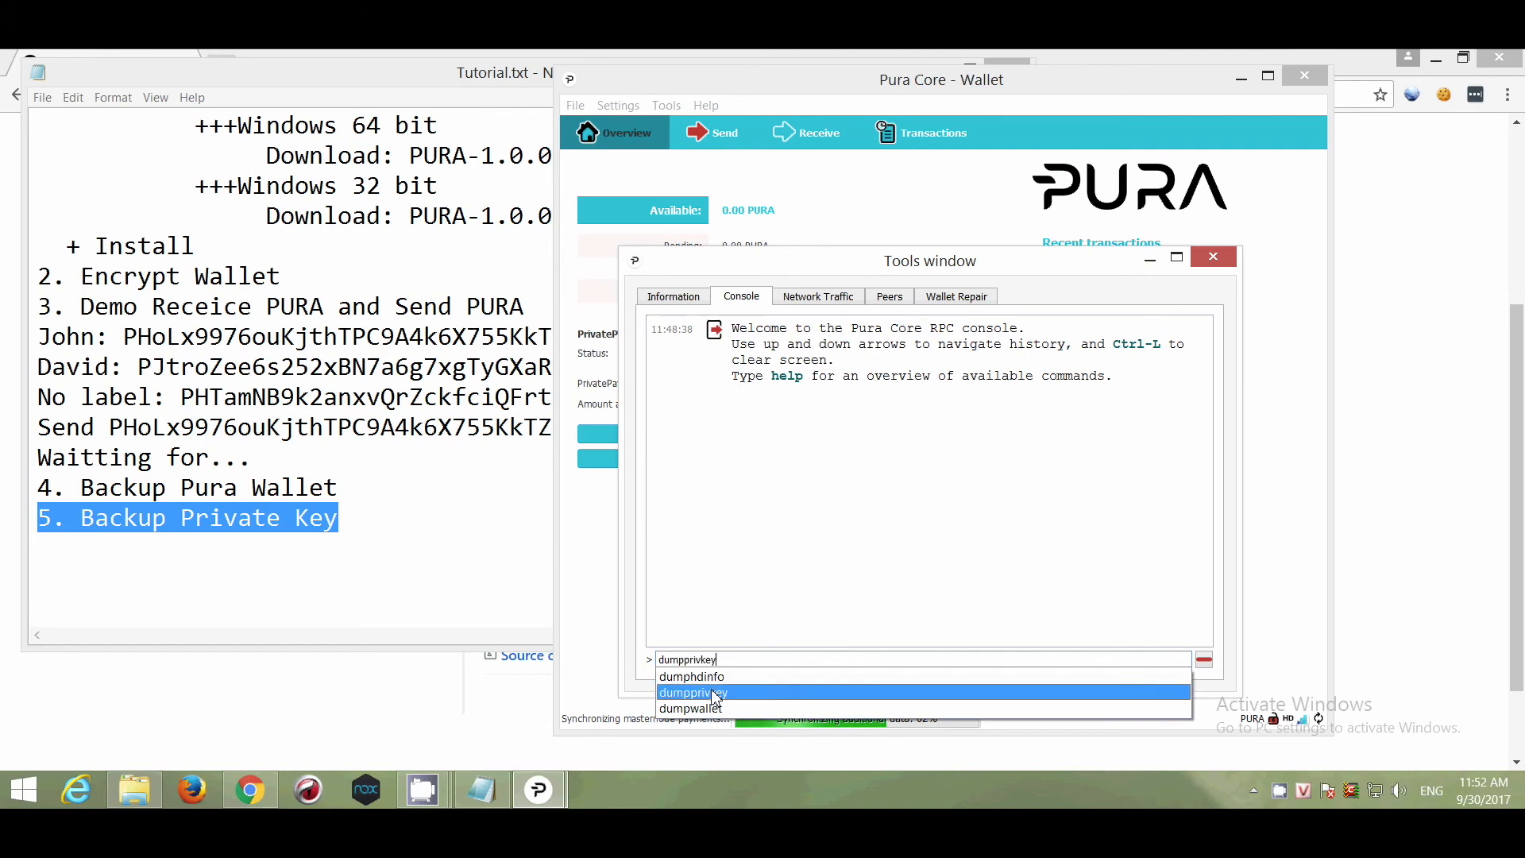
left_click(711, 692)
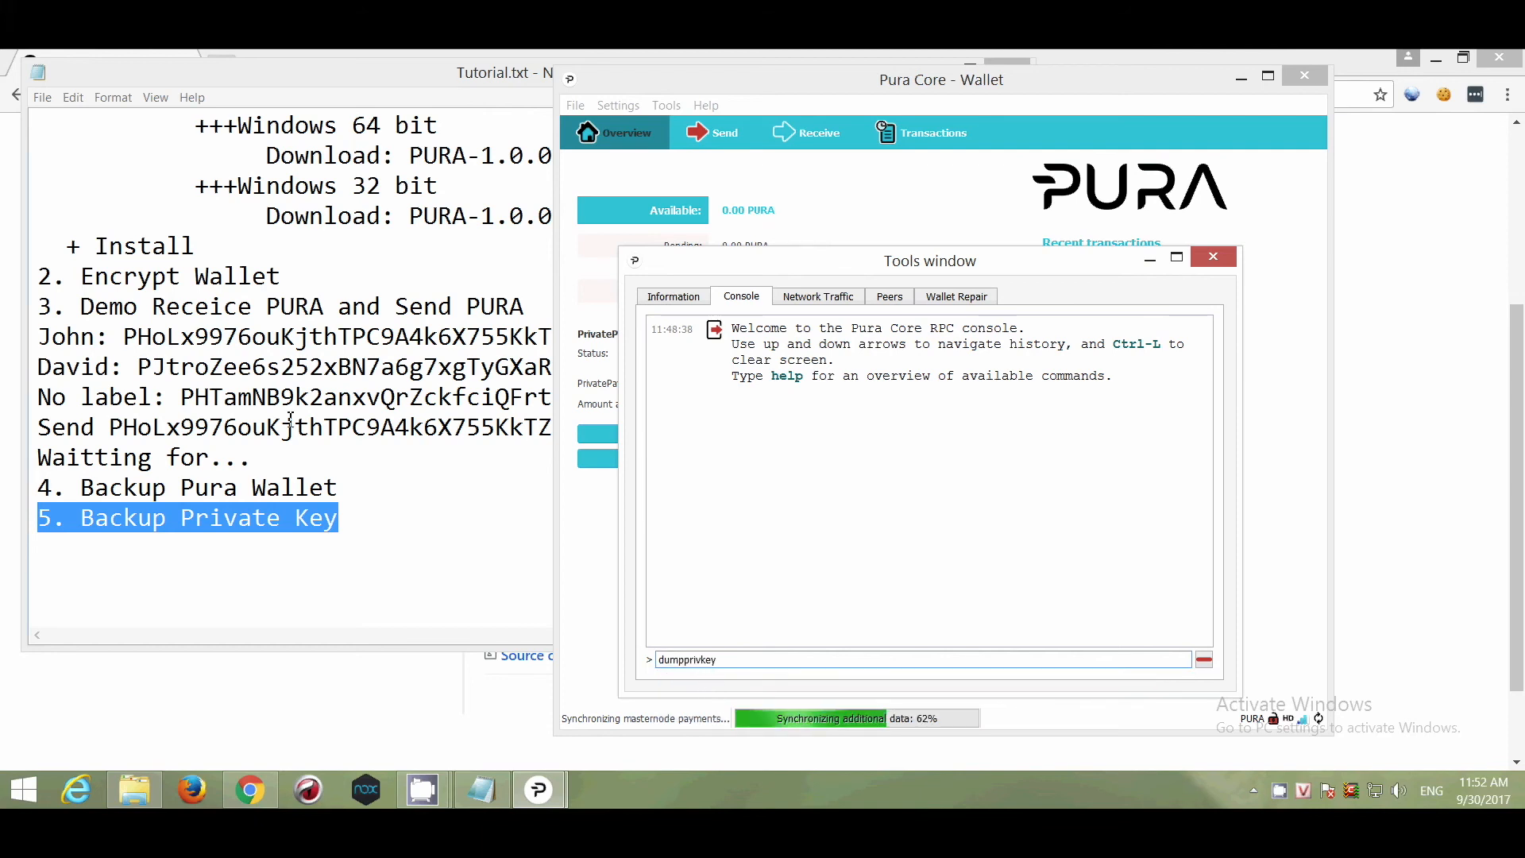
Copy the first address from the Notepad checklist.
left_click(223, 337)
left_click_drag(124, 336, 618, 340)
right_click(602, 339)
left_click(659, 392)
Paste the first address after dumpprivkey and run it to print its private key.
left_click(963, 661)
right_click(961, 659)
left_click(1002, 601)
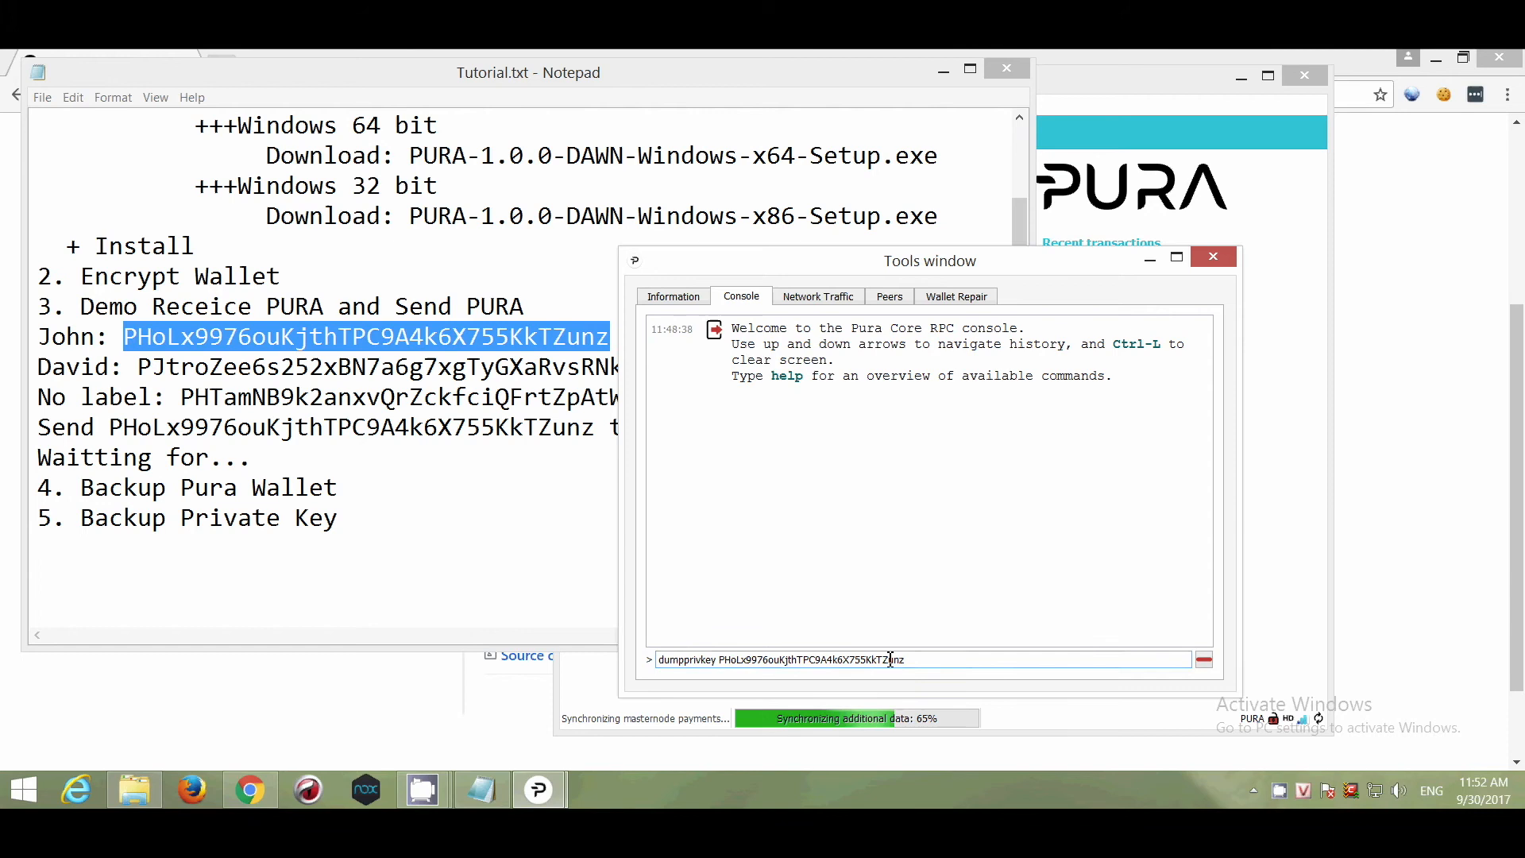
left_click_drag(905, 660, 652, 661)
left_click(924, 660)
key("Return")
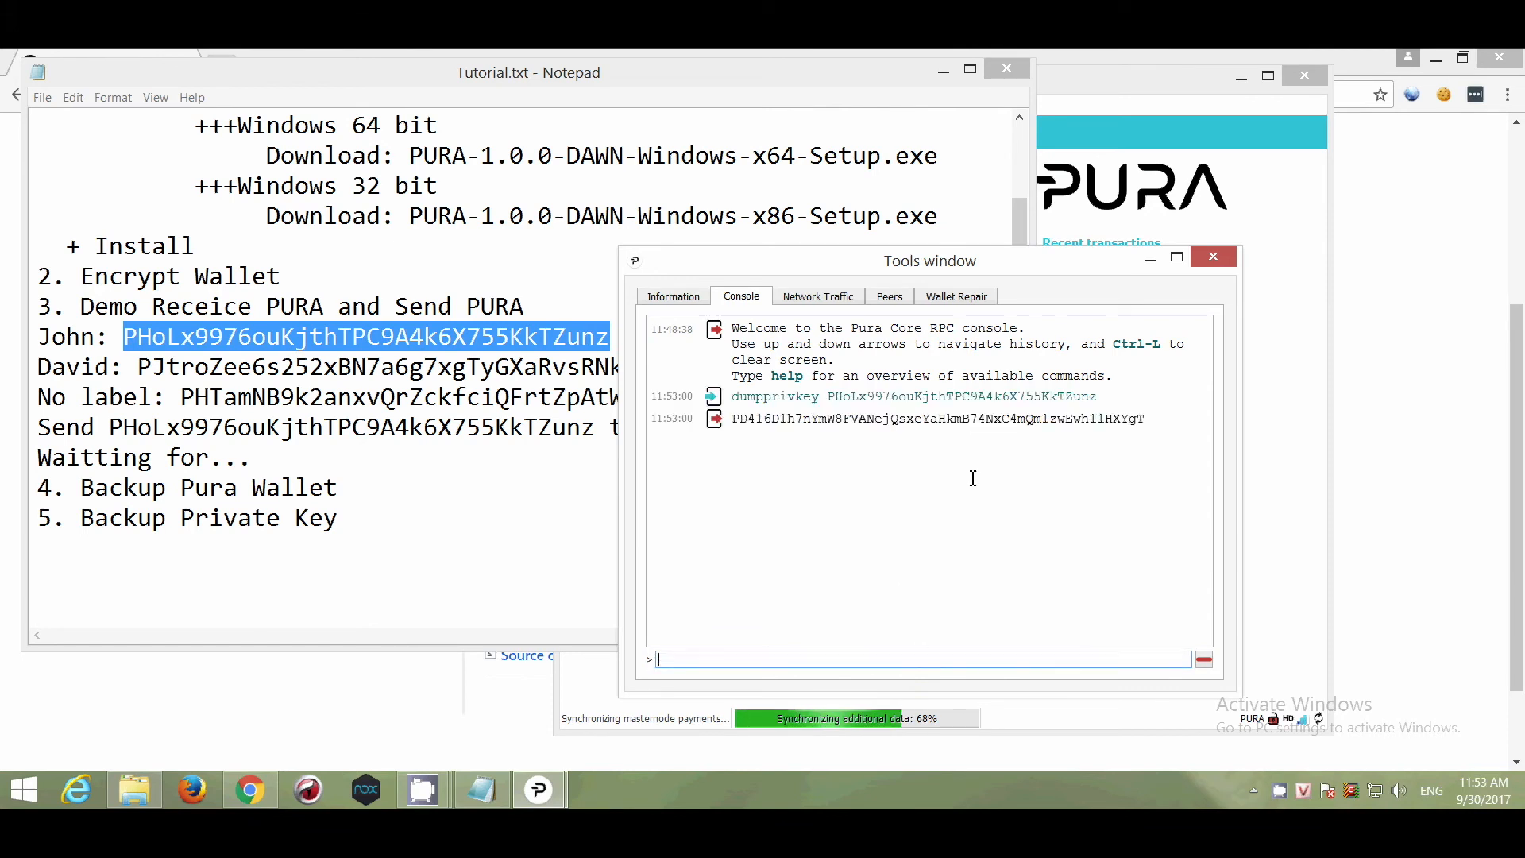
Copy the dumped key into a new '--> Private key:' line under the first address.
double_click(927, 419)
right_click(926, 421)
left_click(972, 435)
left_click(460, 433)
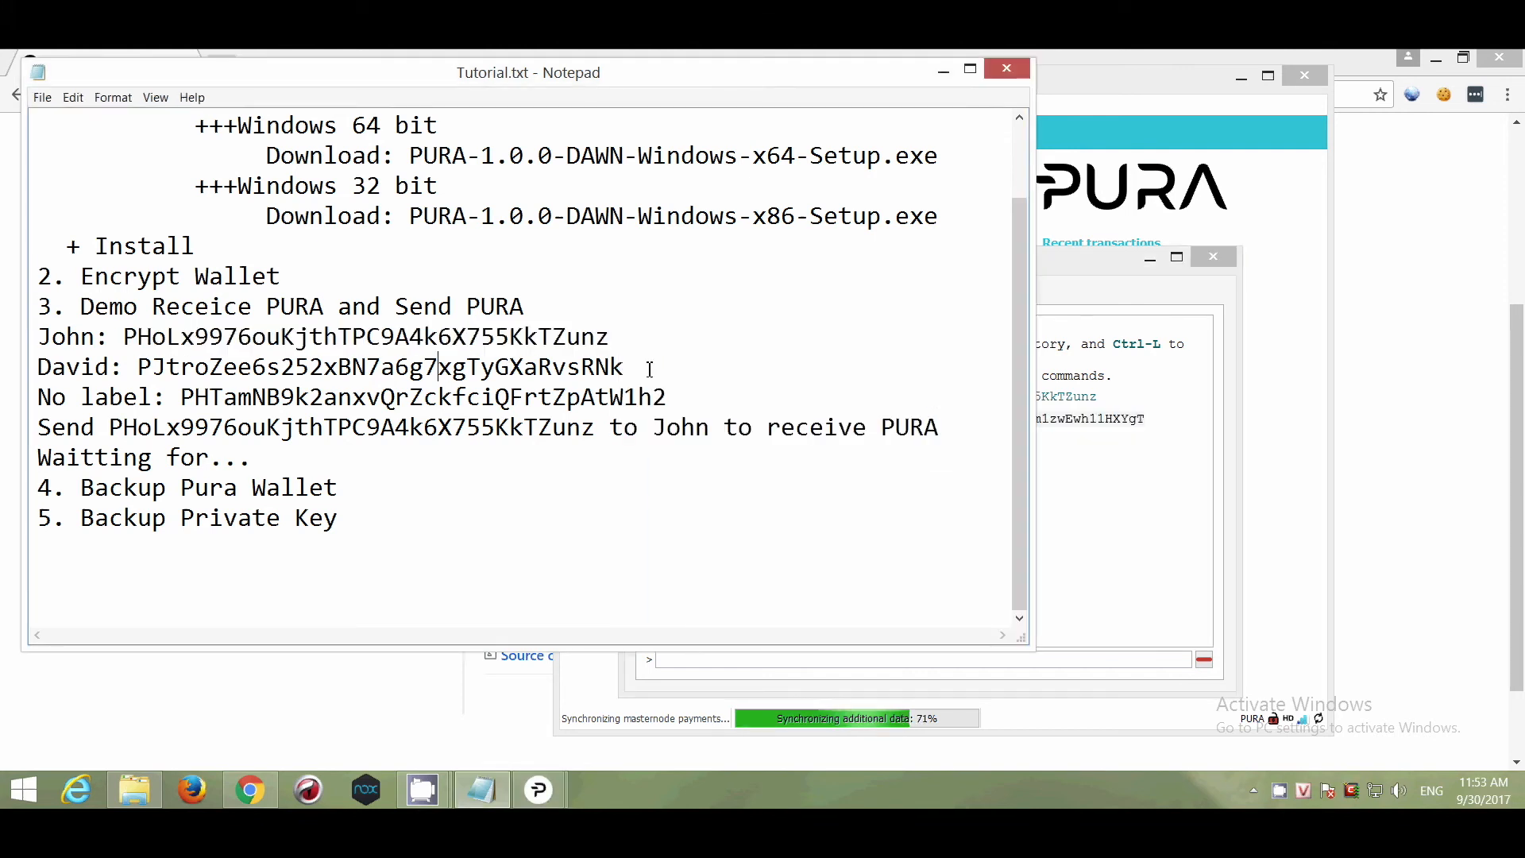
left_click(677, 341)
key("Return")
type("--")
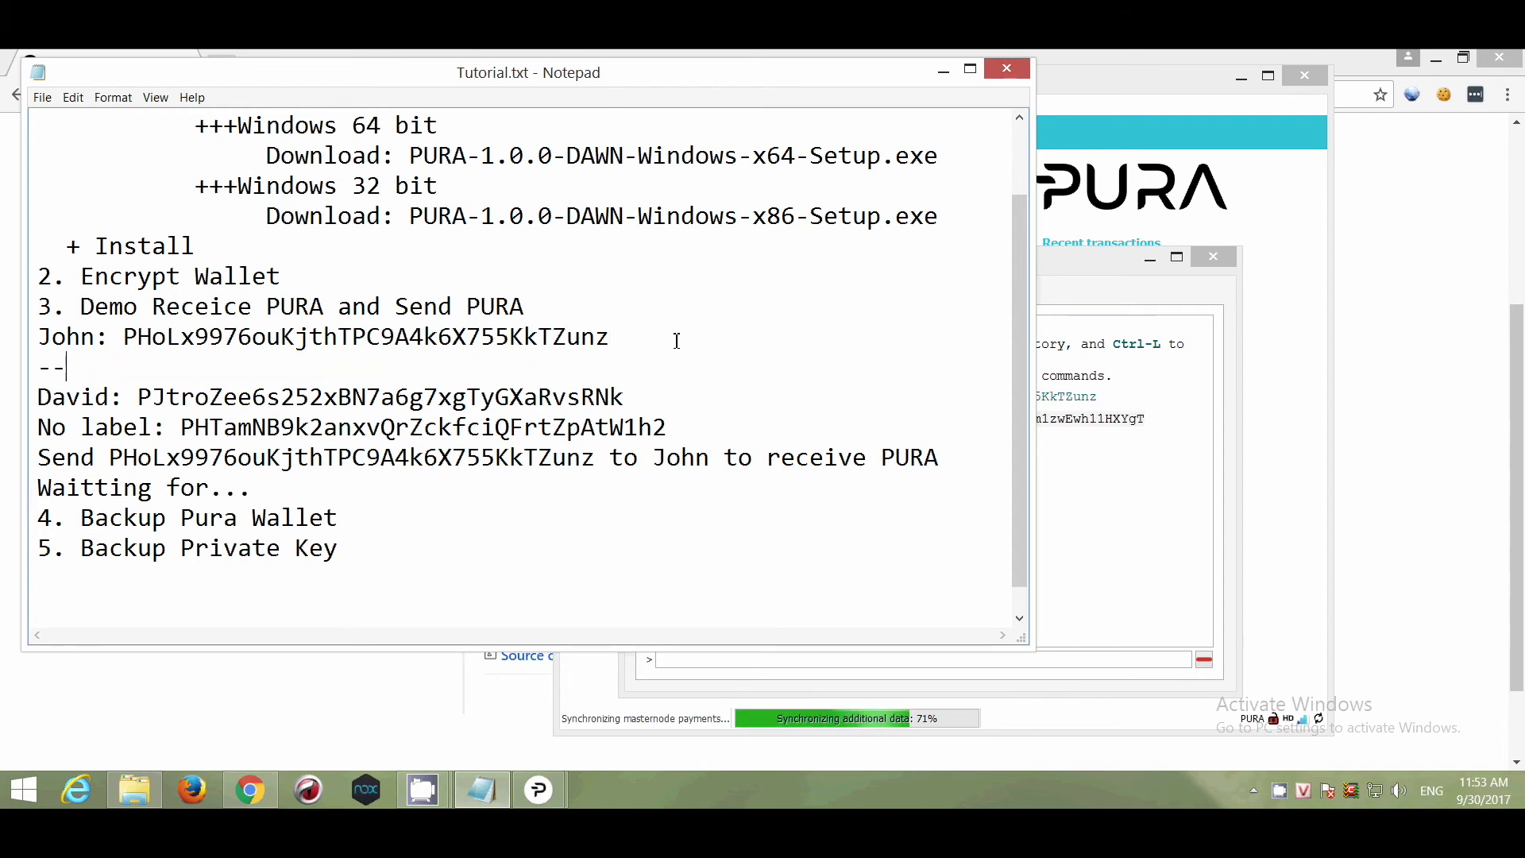
type("> Privat")
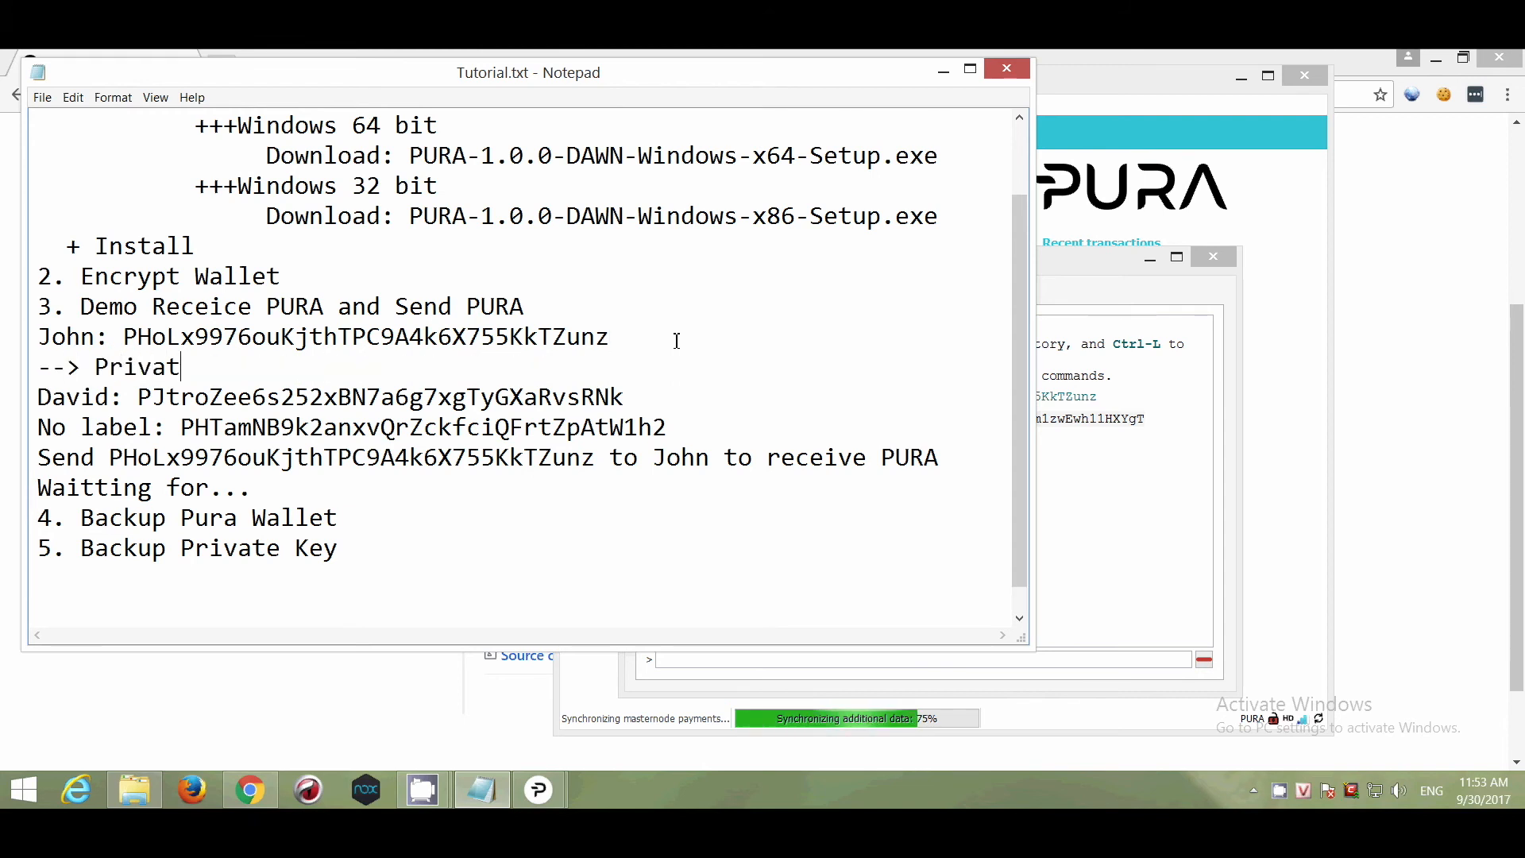
type("e key:")
key("ctrl+v")
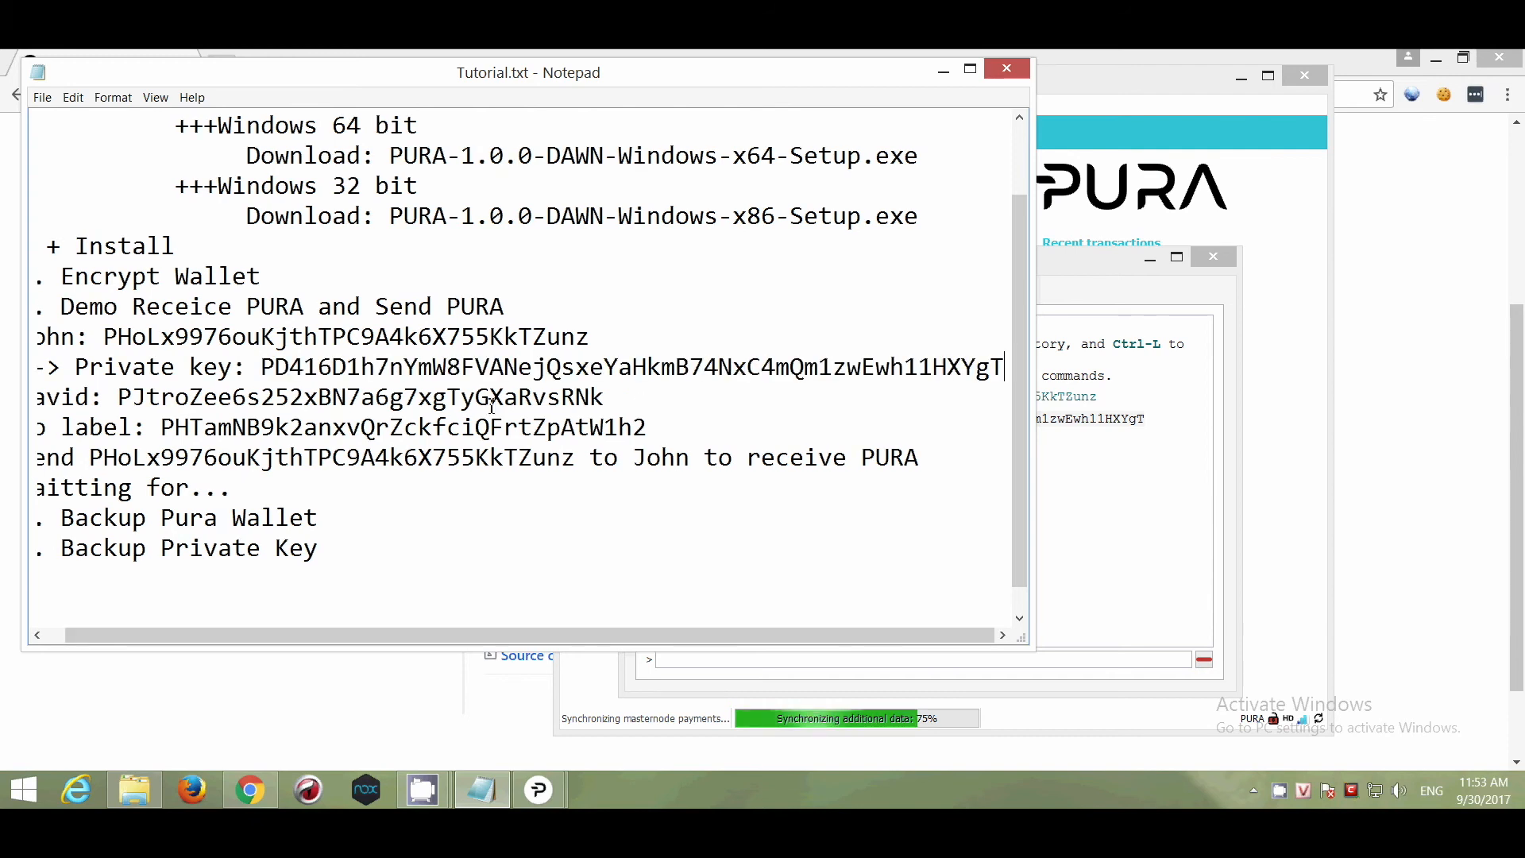
Copy the second address from the checklist.
left_click_drag(620, 399, 119, 397)
right_click(129, 401)
left_click(170, 451)
left_click_drag(131, 636, 73, 647)
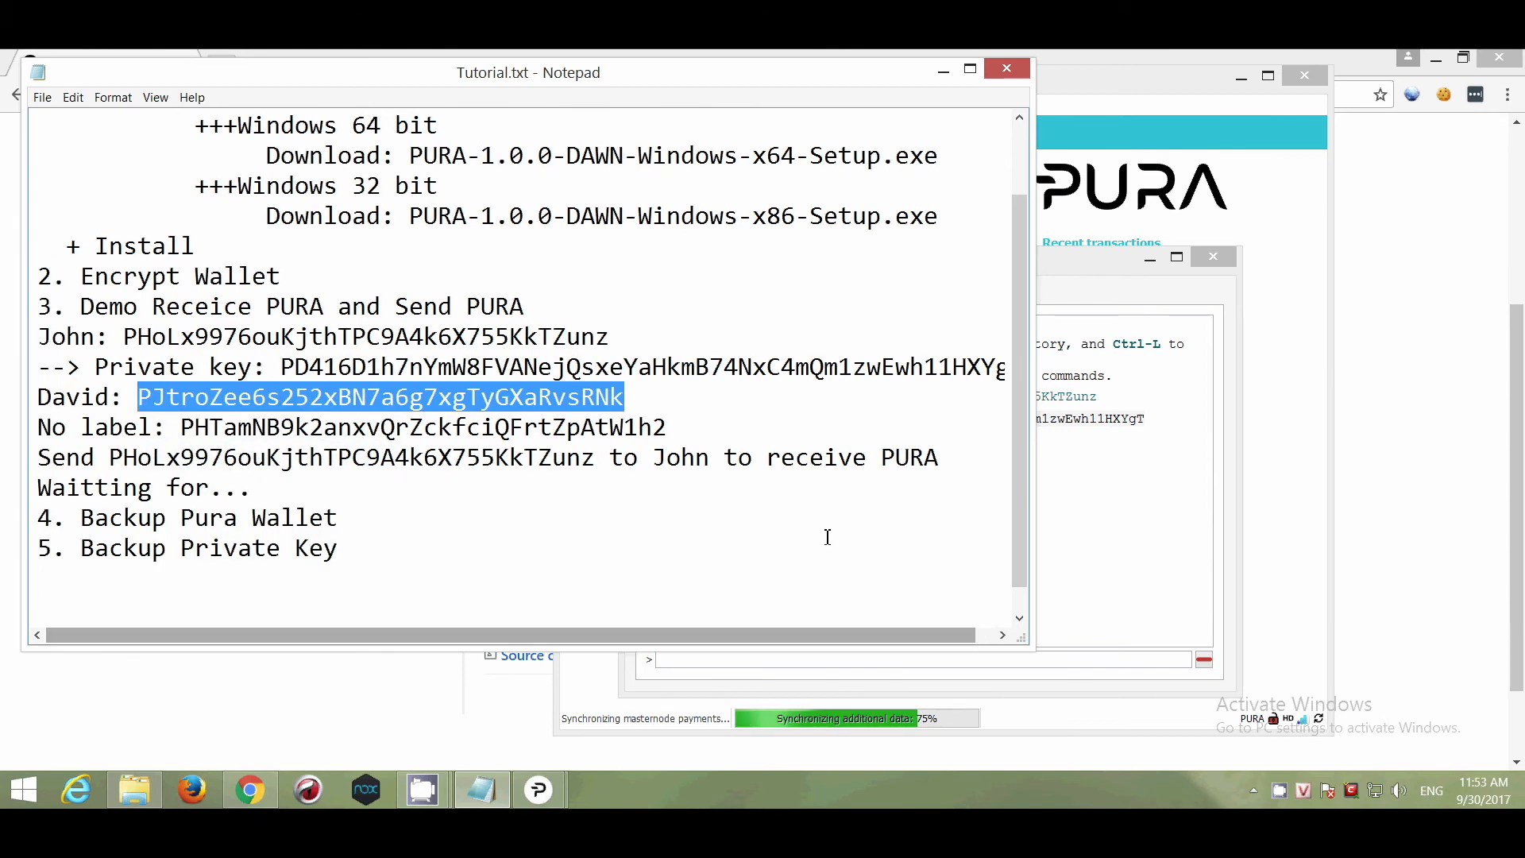
Rerun dumpprivkey in the console with the second address.
left_click(889, 663)
key("Up")
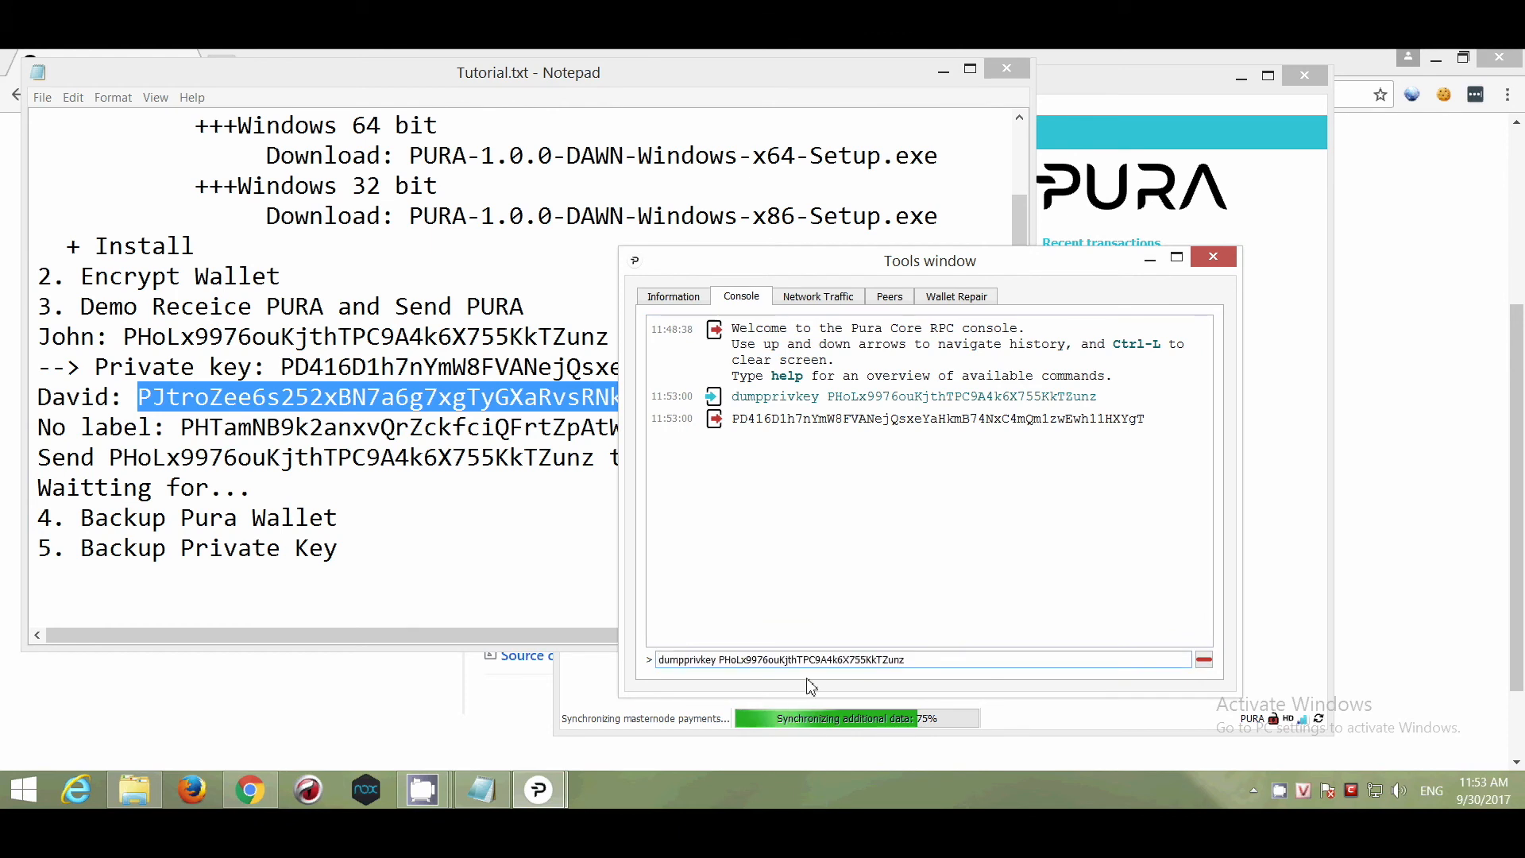
left_click_drag(717, 663, 1037, 666)
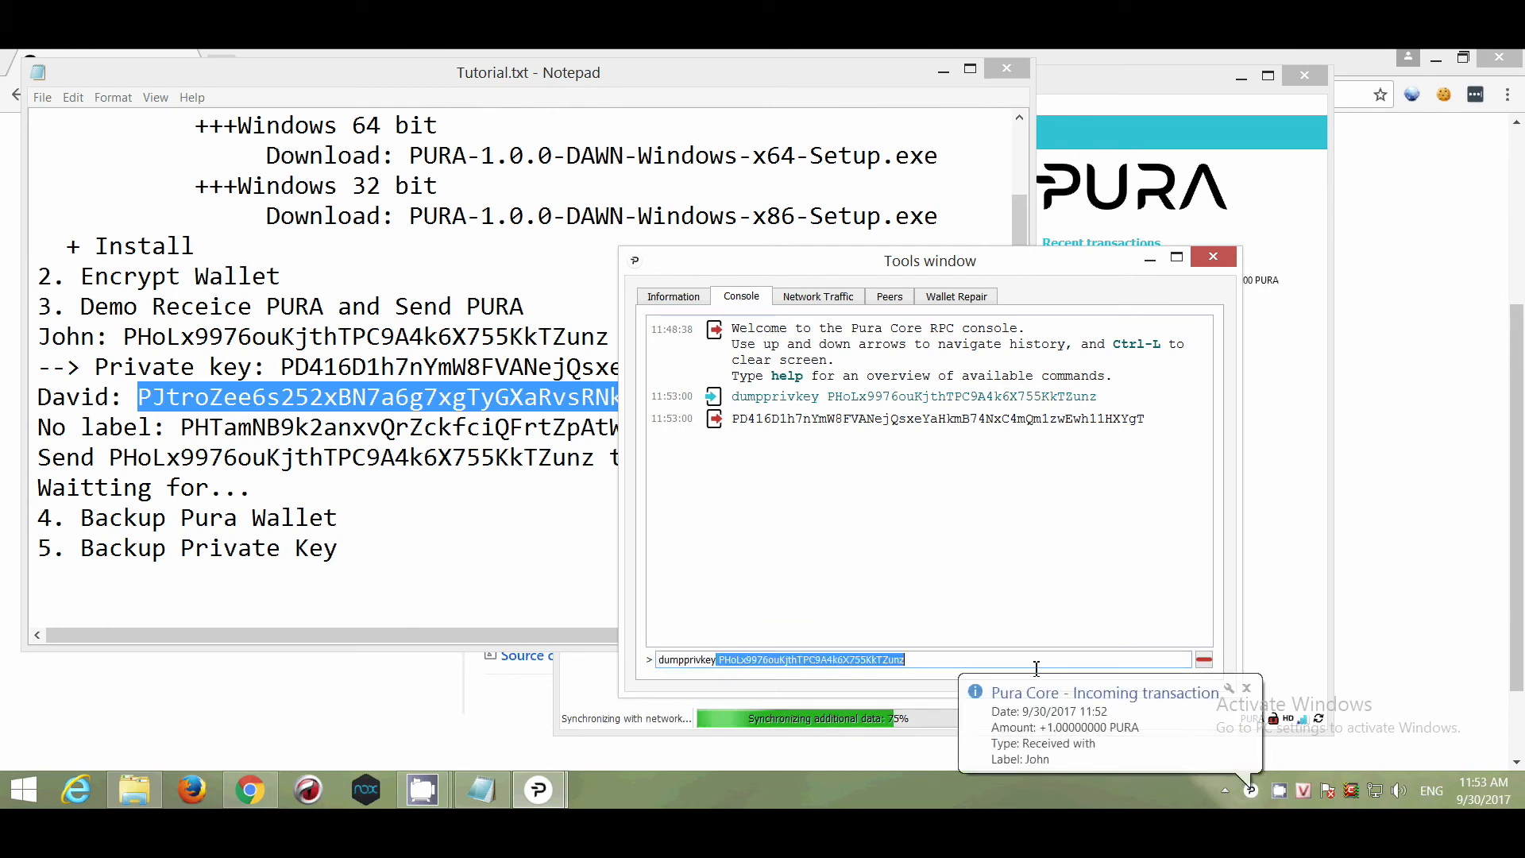
key("BackSpace")
key("ctrl+v")
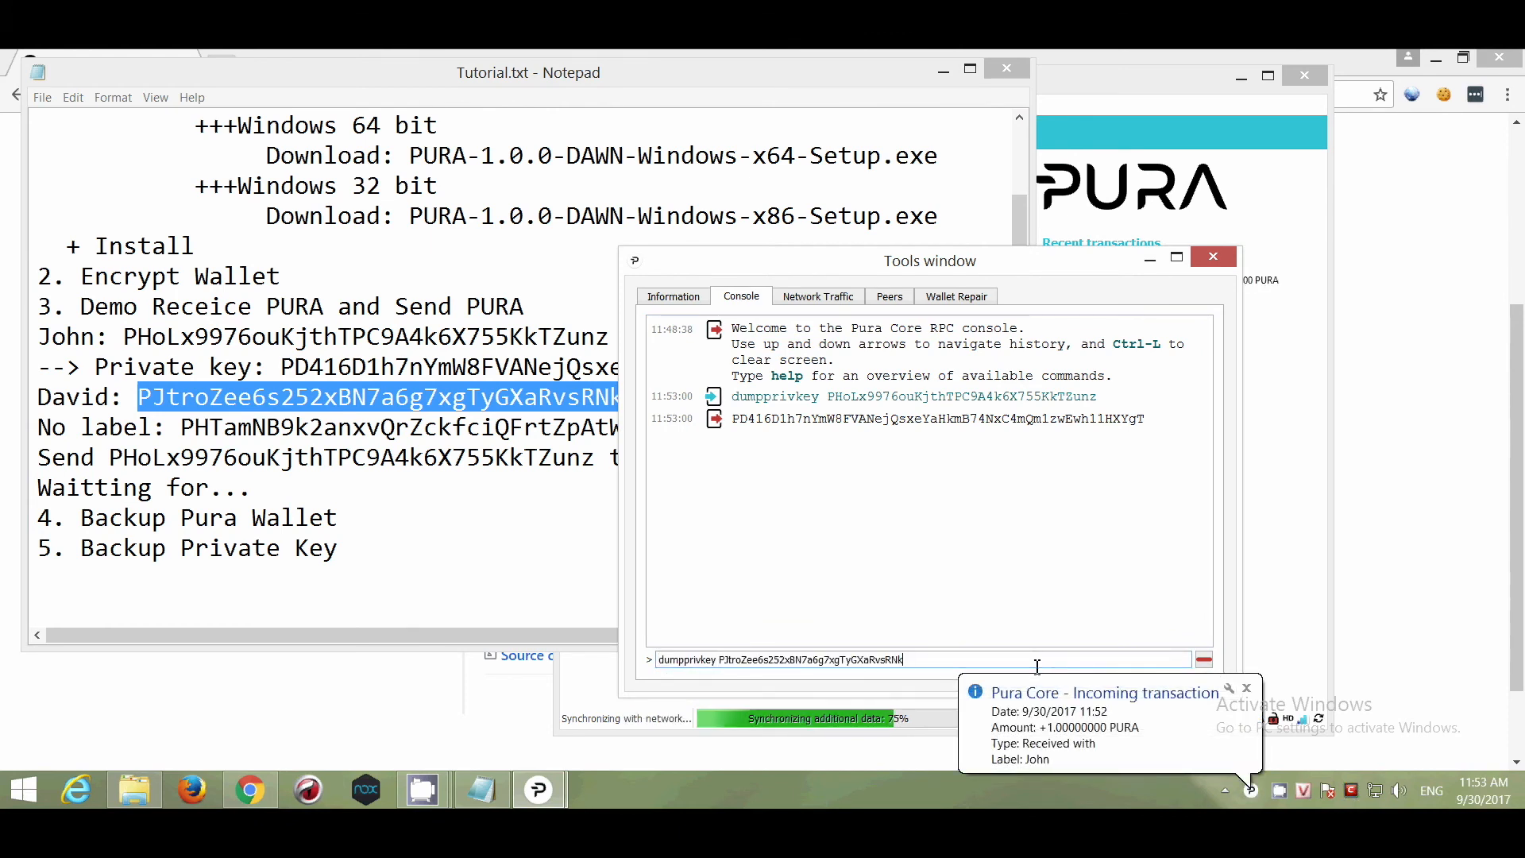
key("Return")
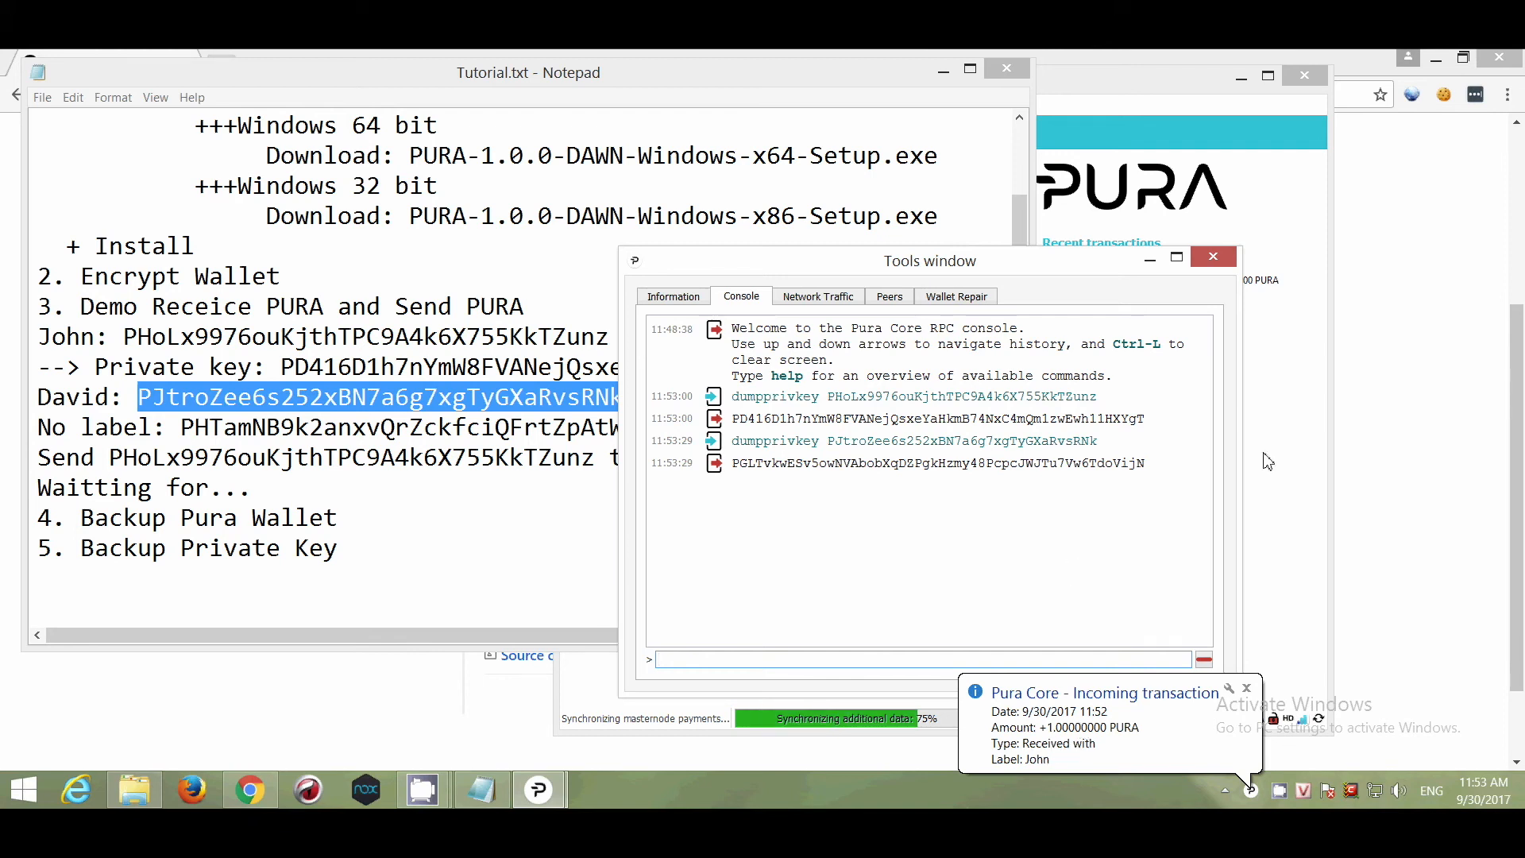
Add the second private key on a '--> Private key:' line beneath the second address.
left_click(1294, 452)
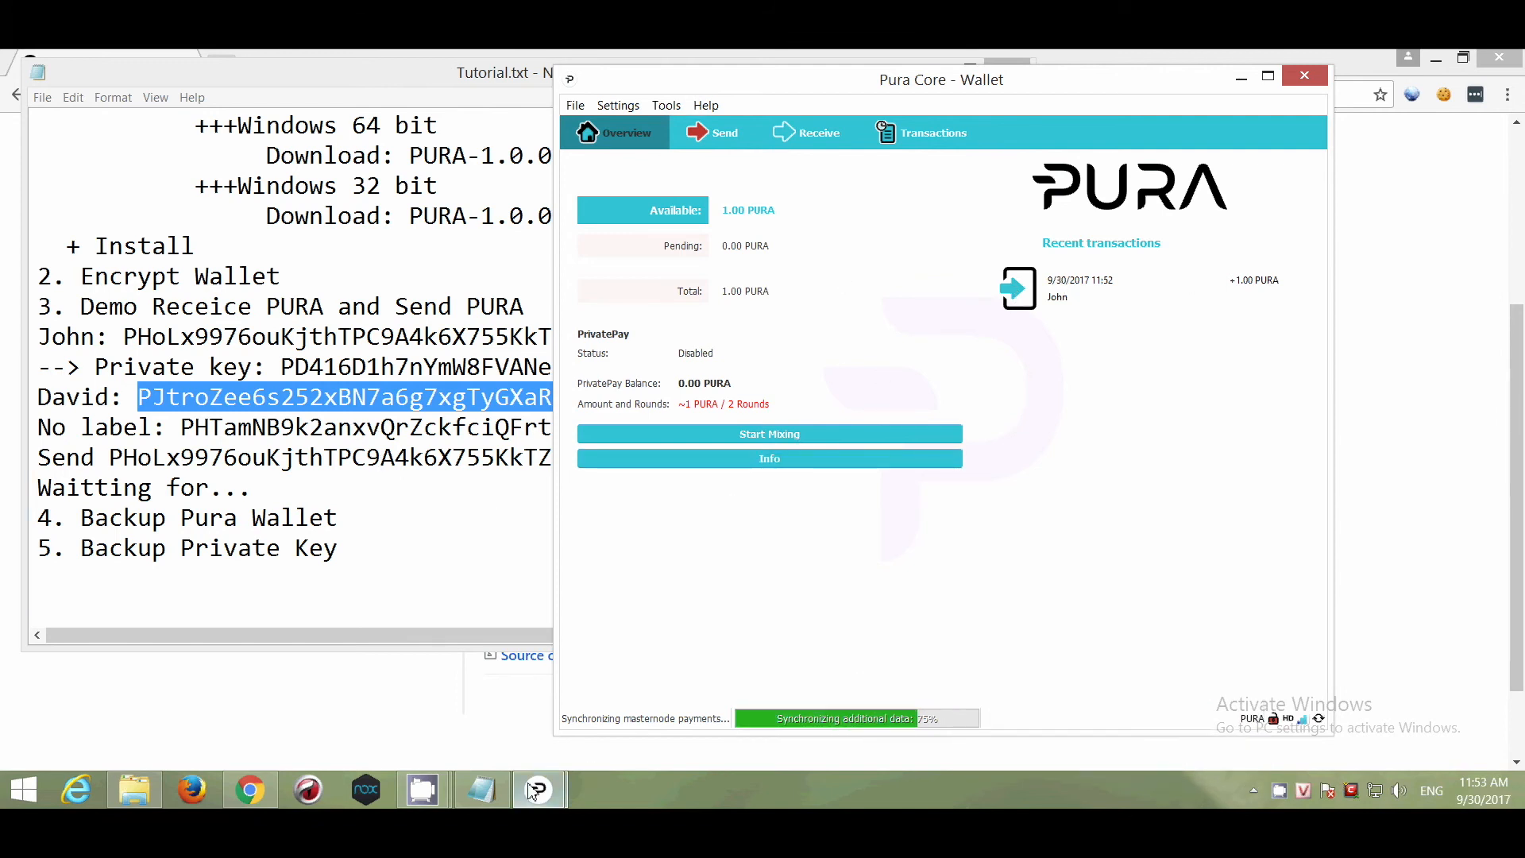
mouse_move(532, 790)
left_click(640, 683)
double_click(874, 465)
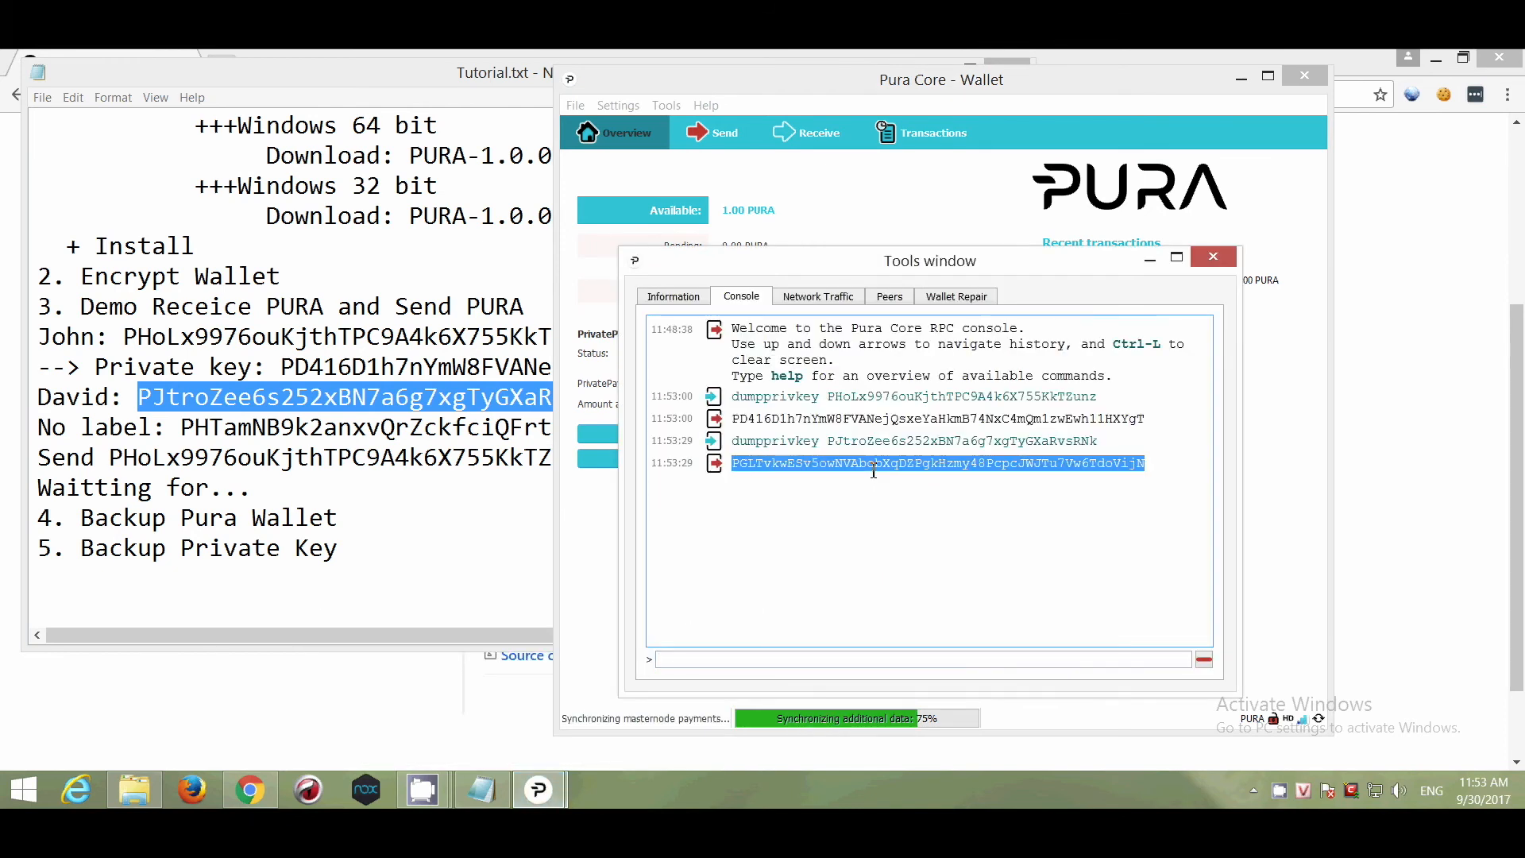
left_click(445, 469)
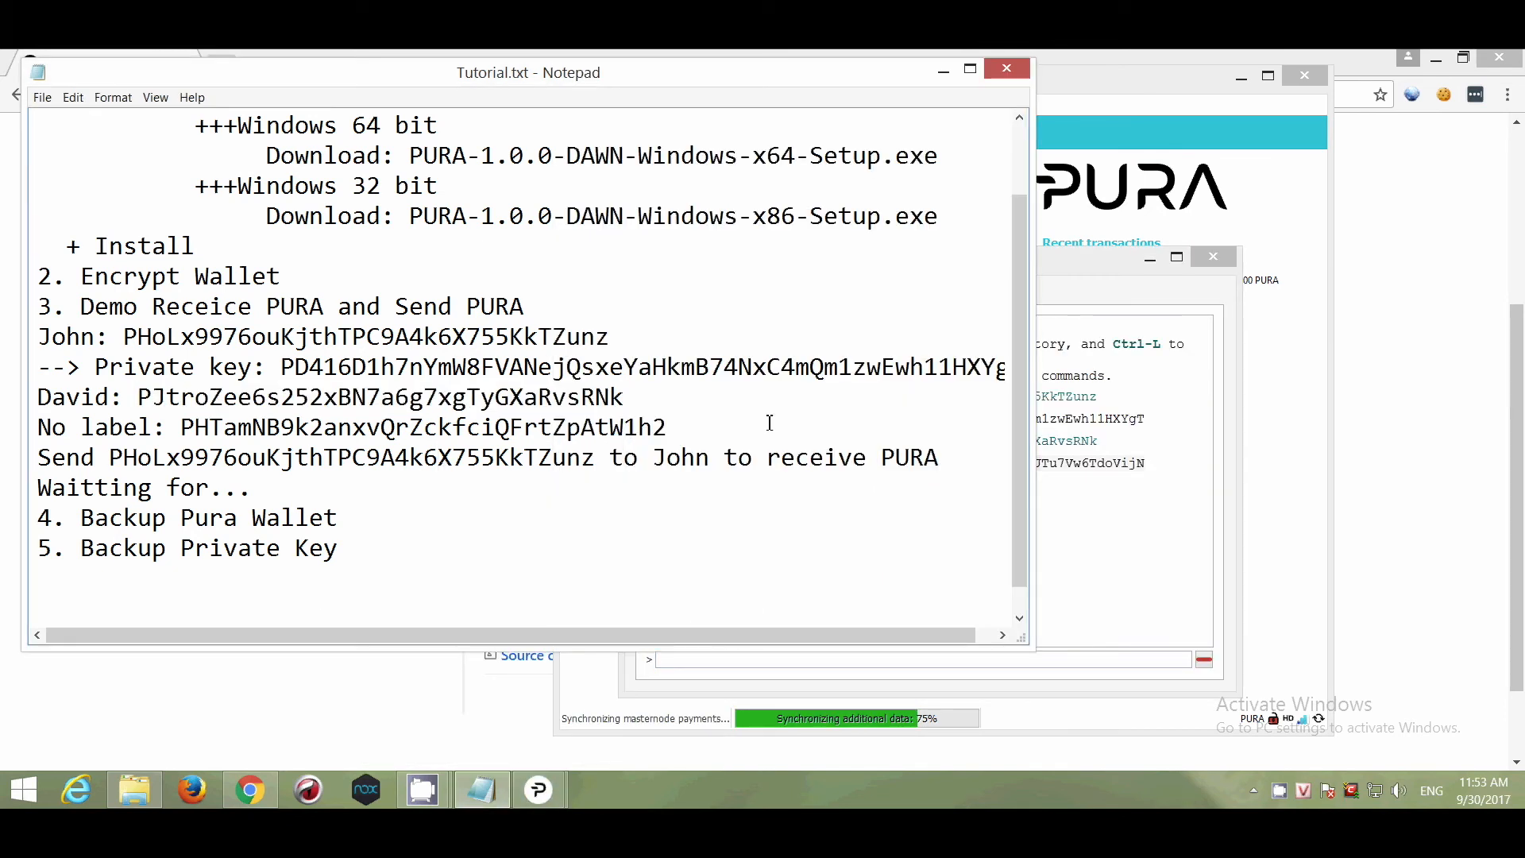
left_click(656, 394)
key("Return")
type("--> Private key:")
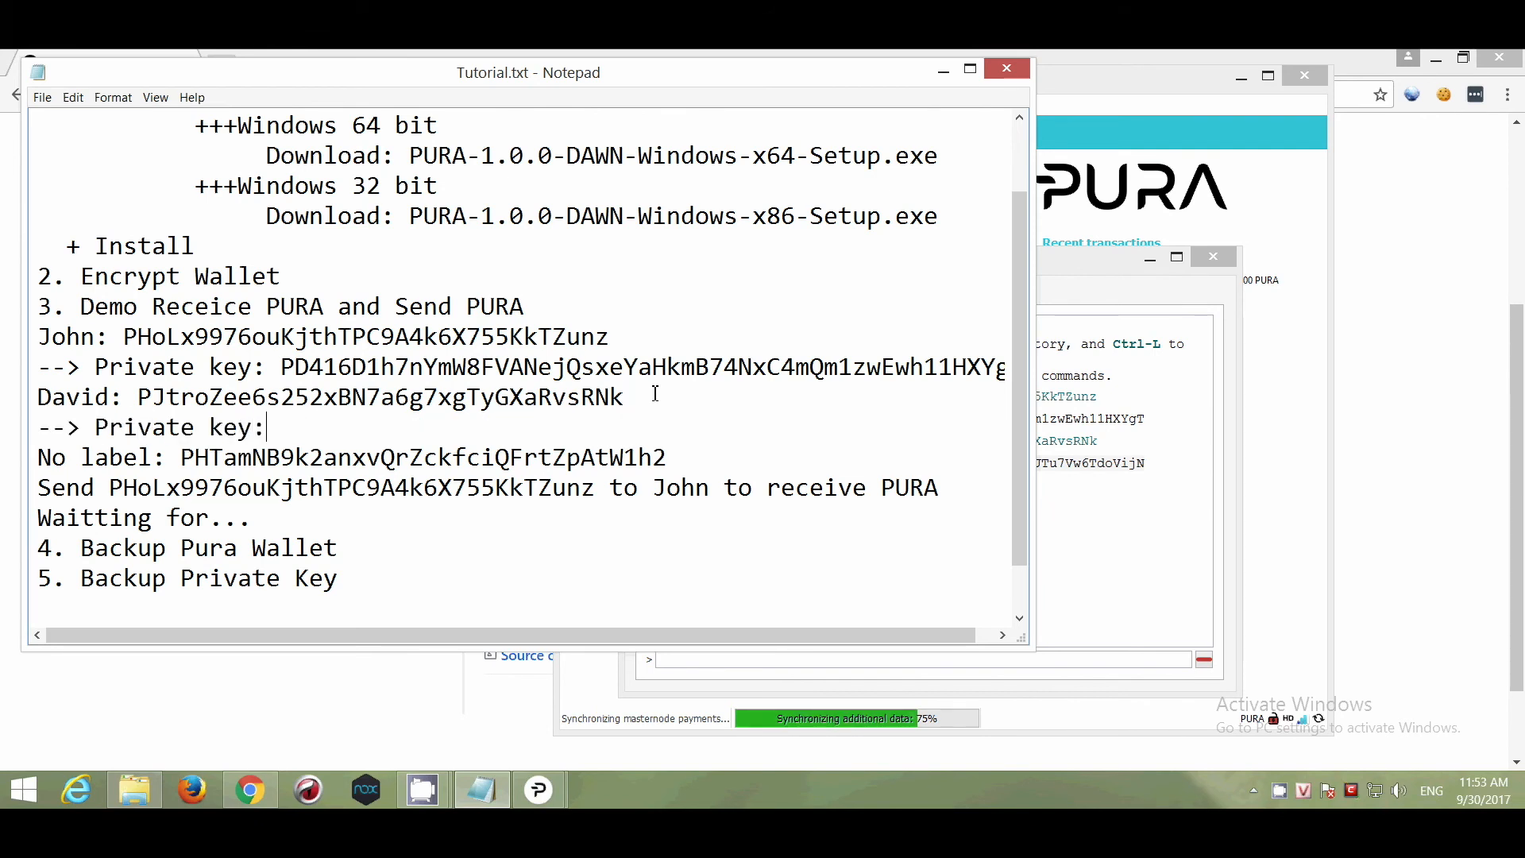
key("ctrl+v")
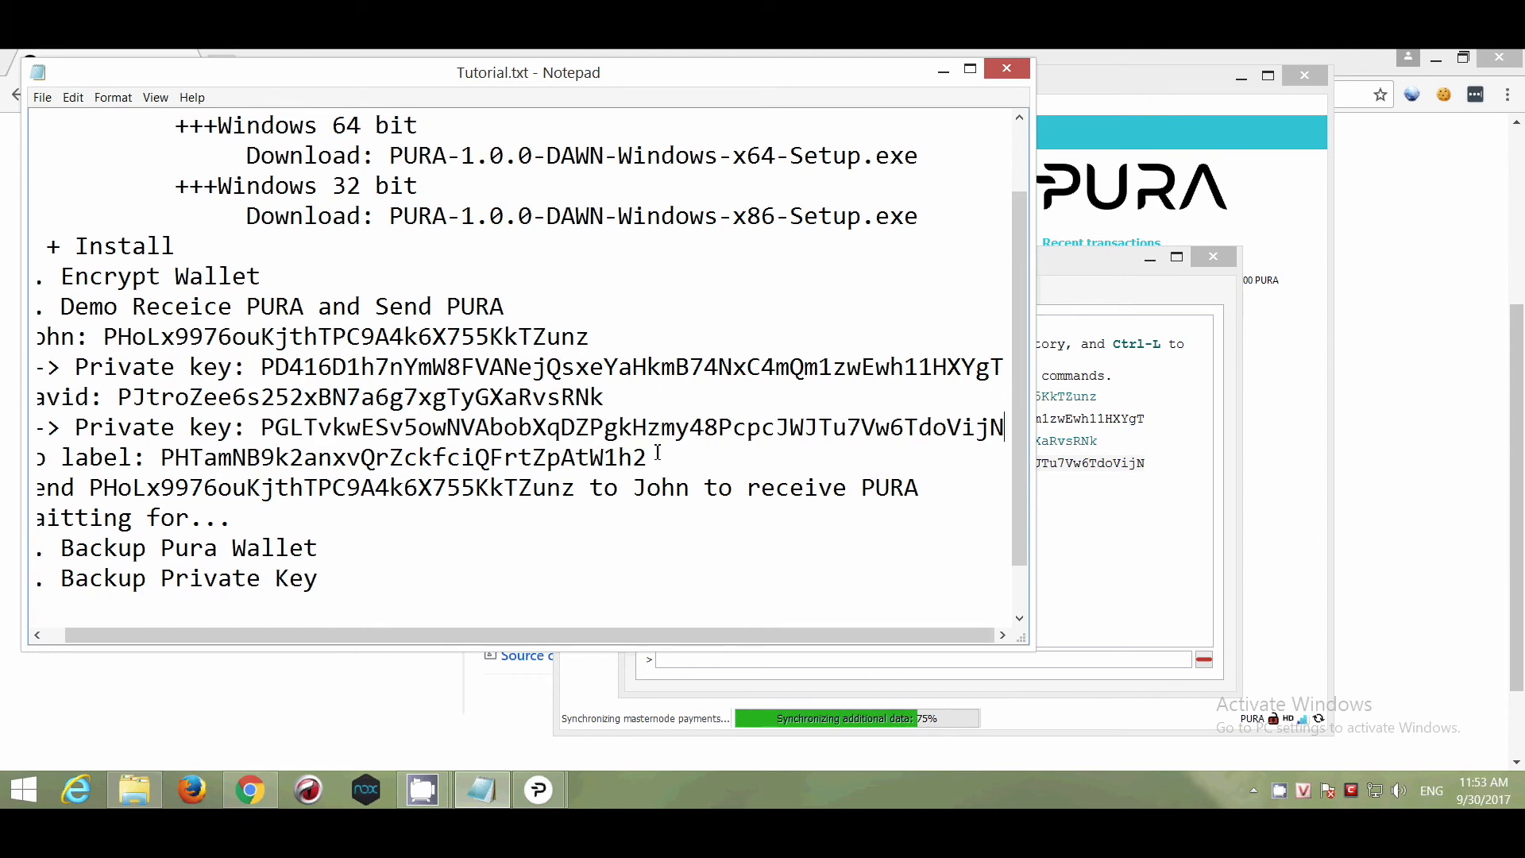
left_click_drag(647, 458, 160, 459)
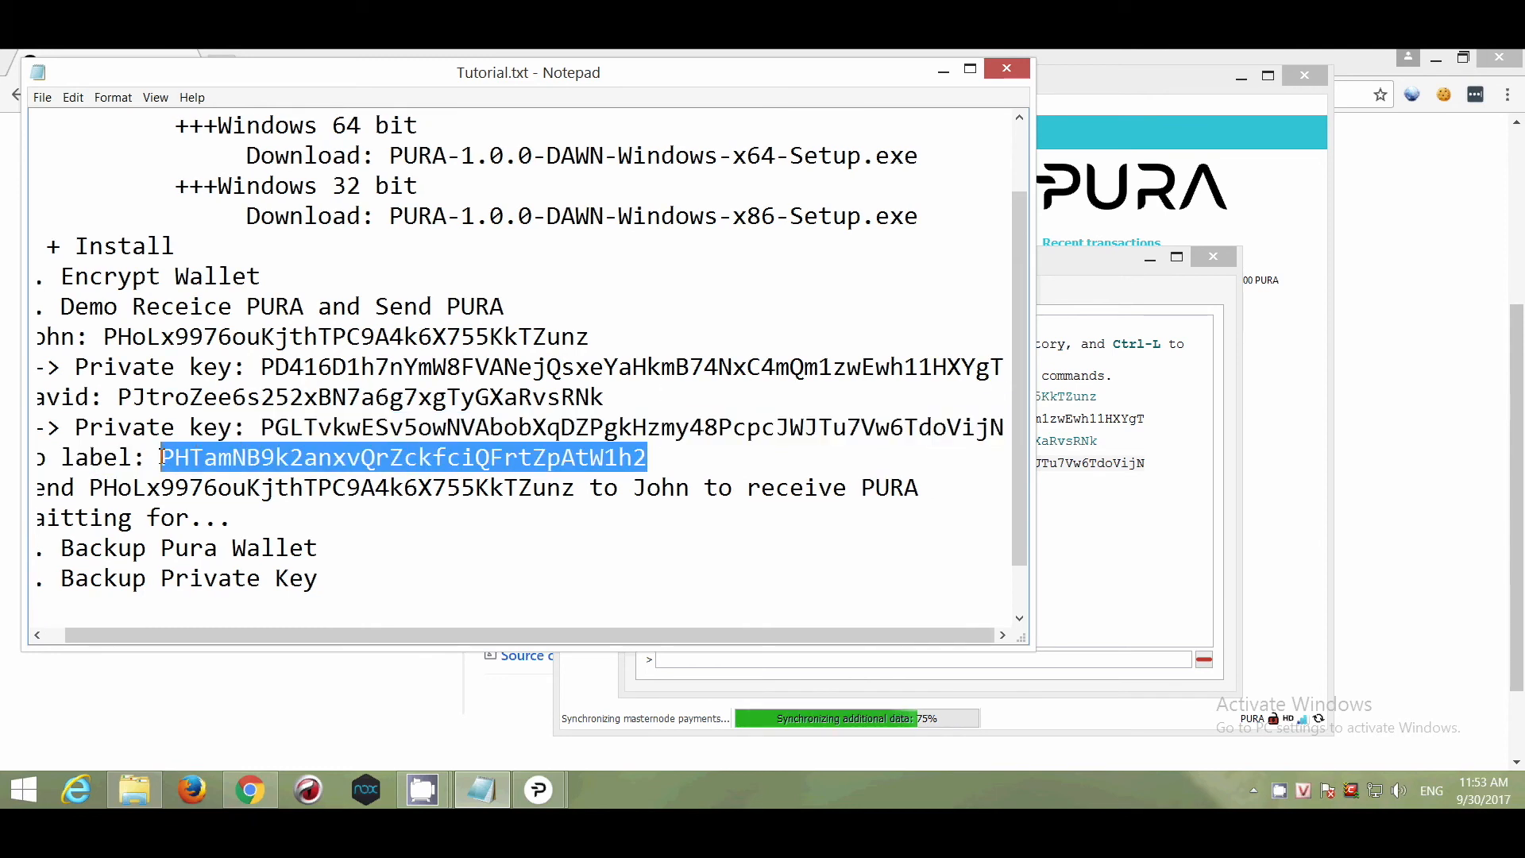
left_click_drag(232, 634, 212, 634)
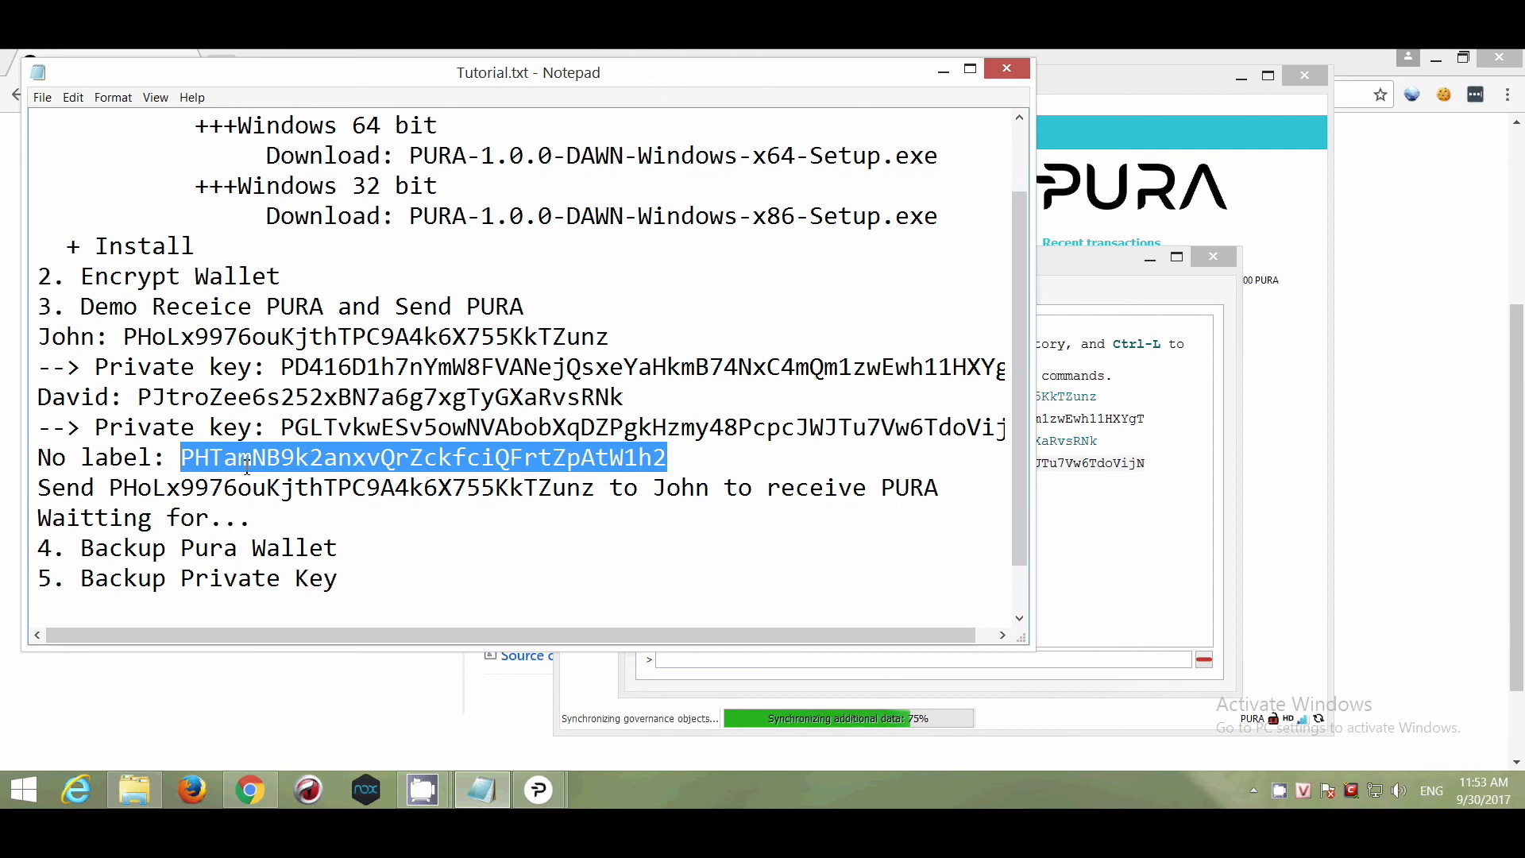
Dump and copy the private key of the unlabelled address in the console.
left_click(946, 659)
key("Up")
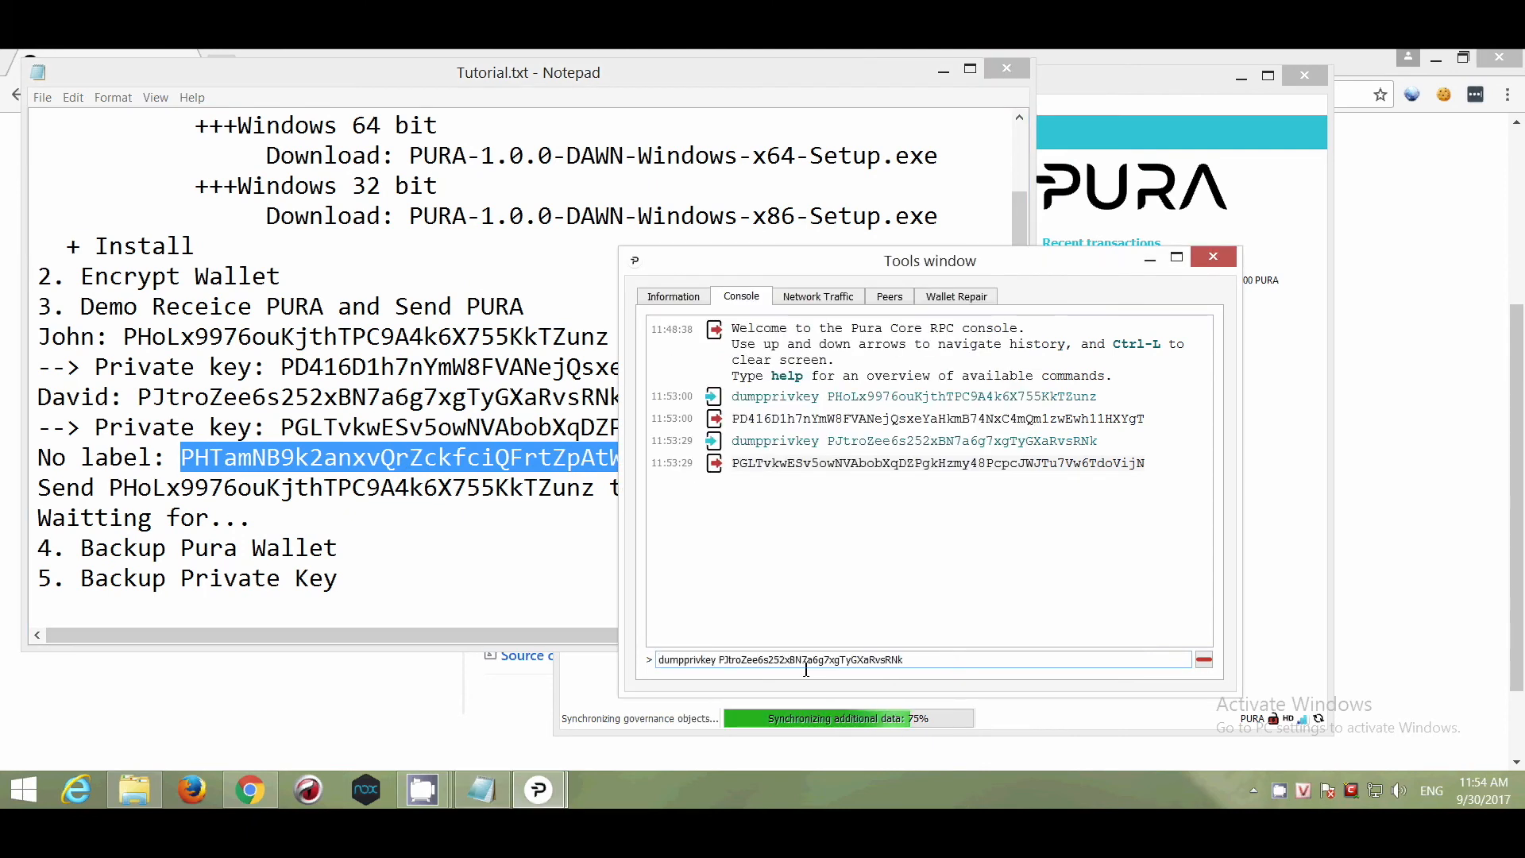
left_click_drag(800, 662, 1008, 659)
key("ctrl+v")
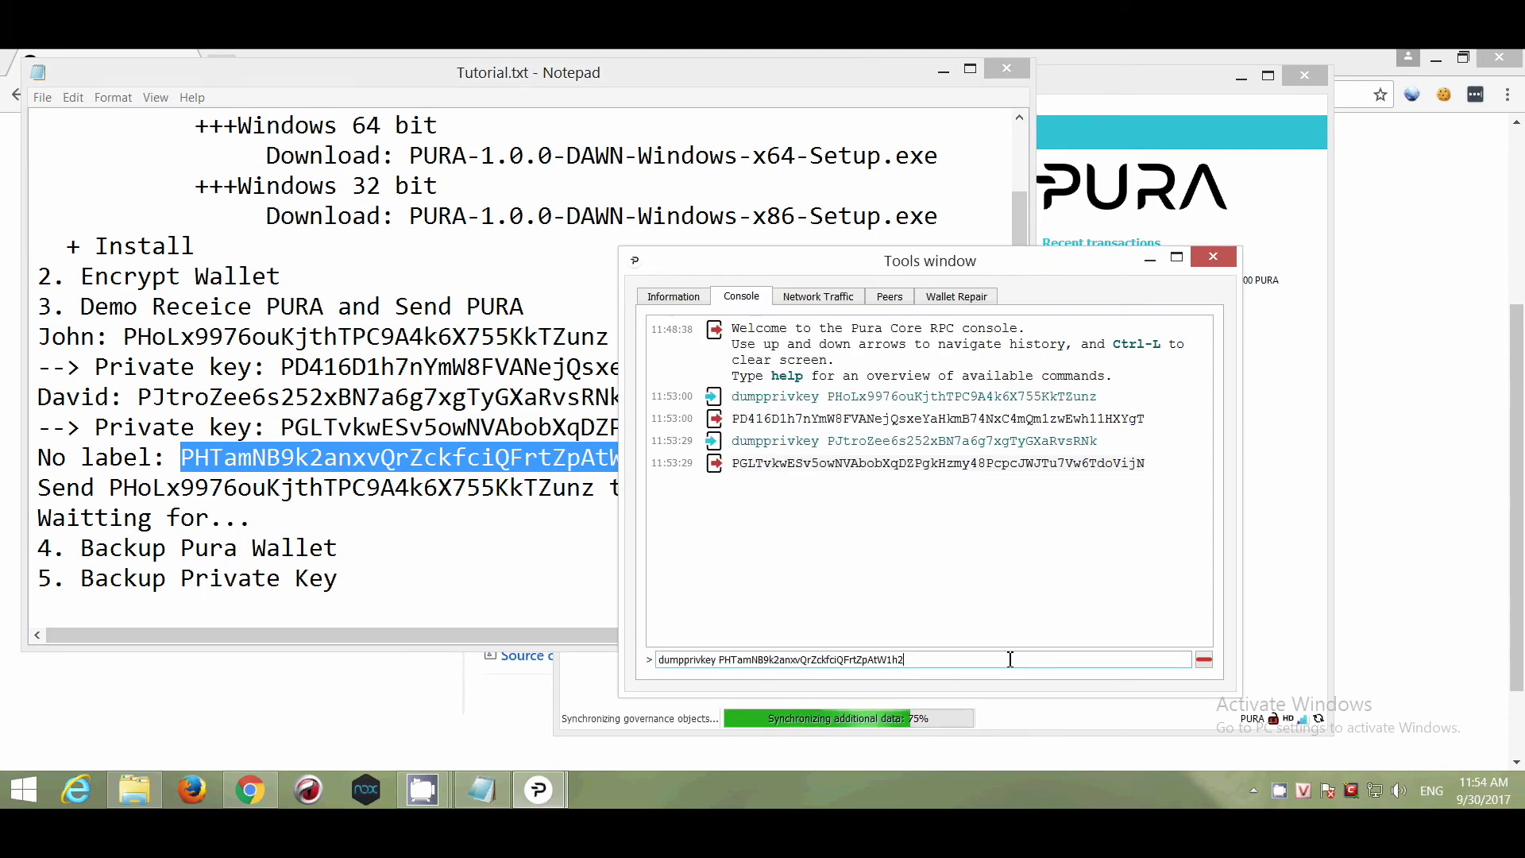
key("Return")
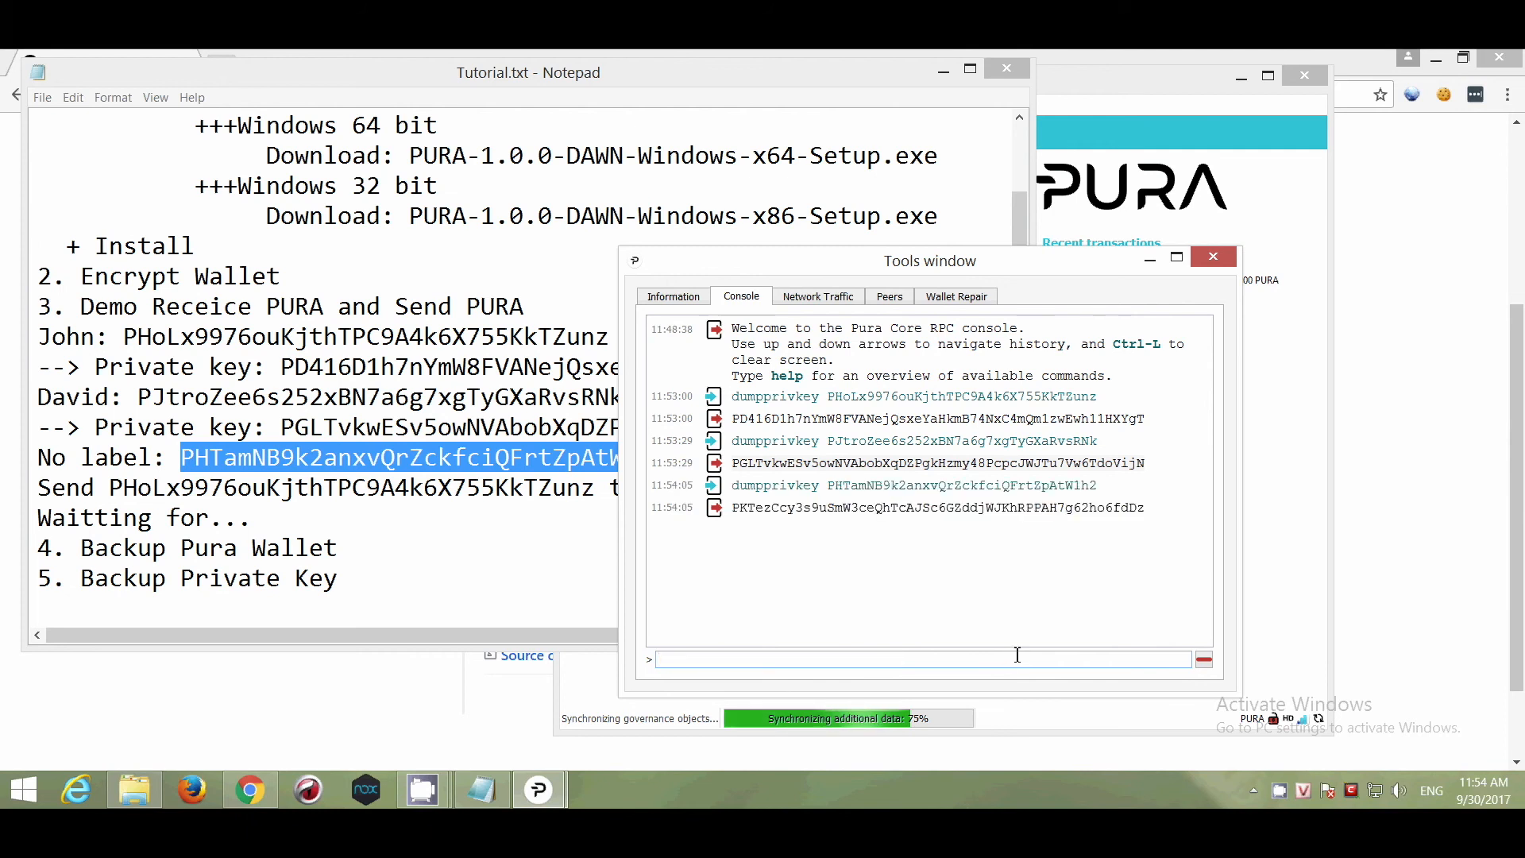
left_click(1018, 644)
triple_click(993, 508)
key("ctrl+c")
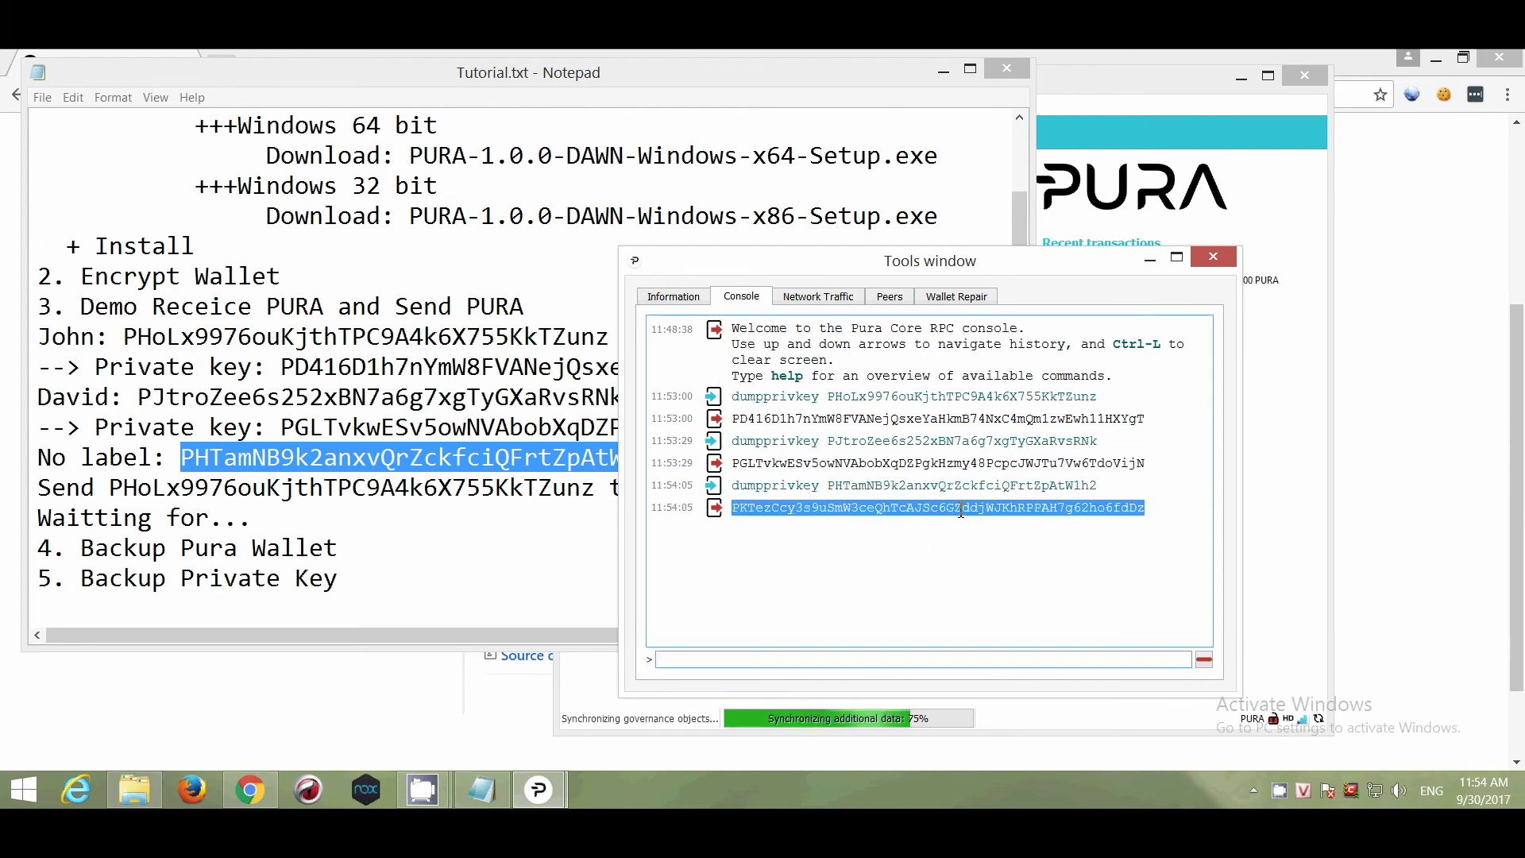
right_click(993, 531)
left_click(994, 522)
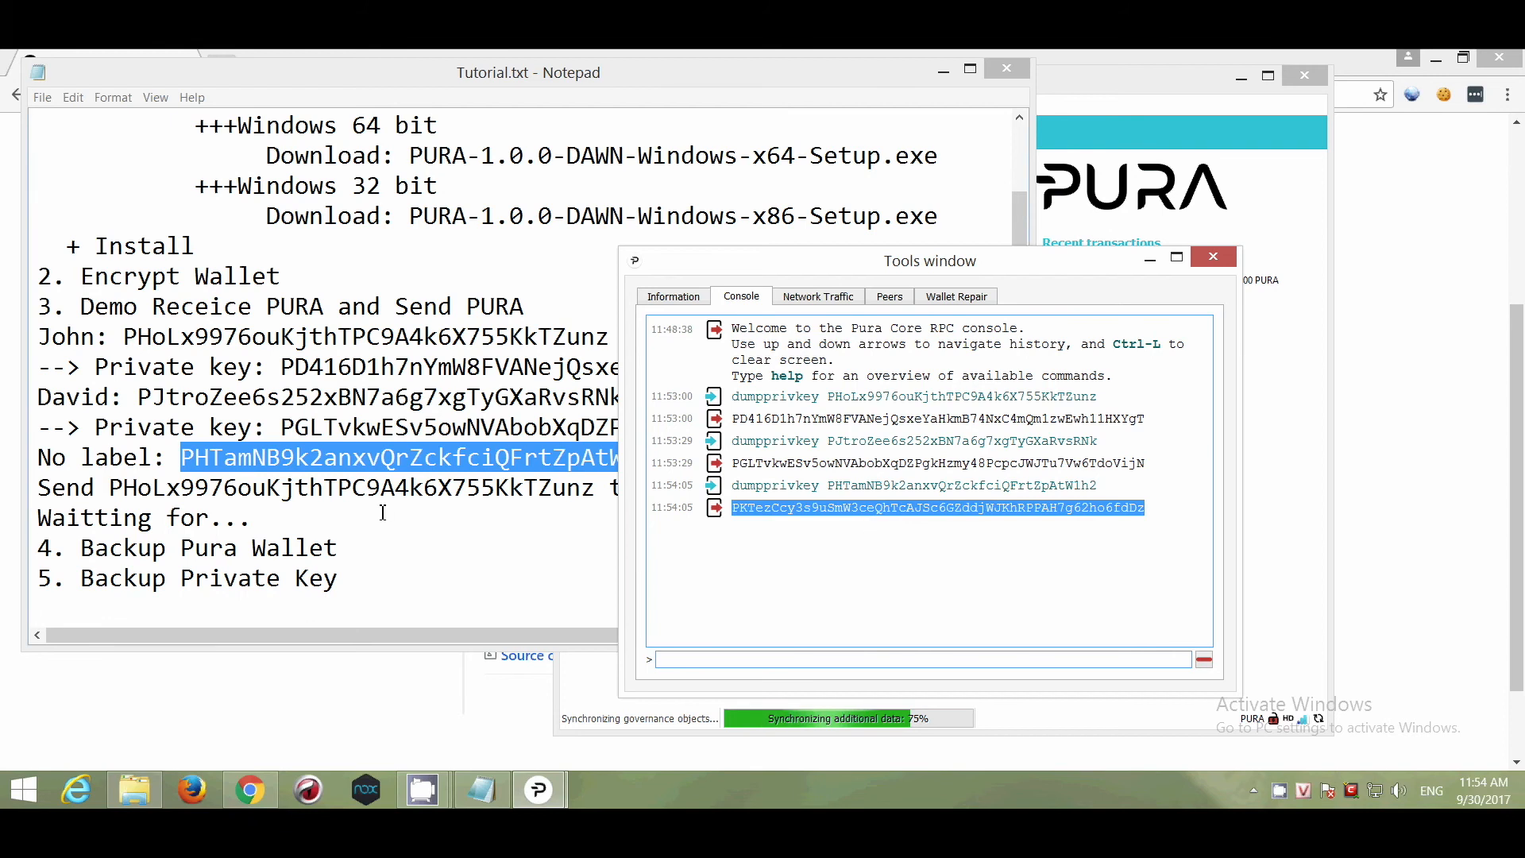
Add the key on a '--> Private key:' line below the No label address.
left_click(380, 487)
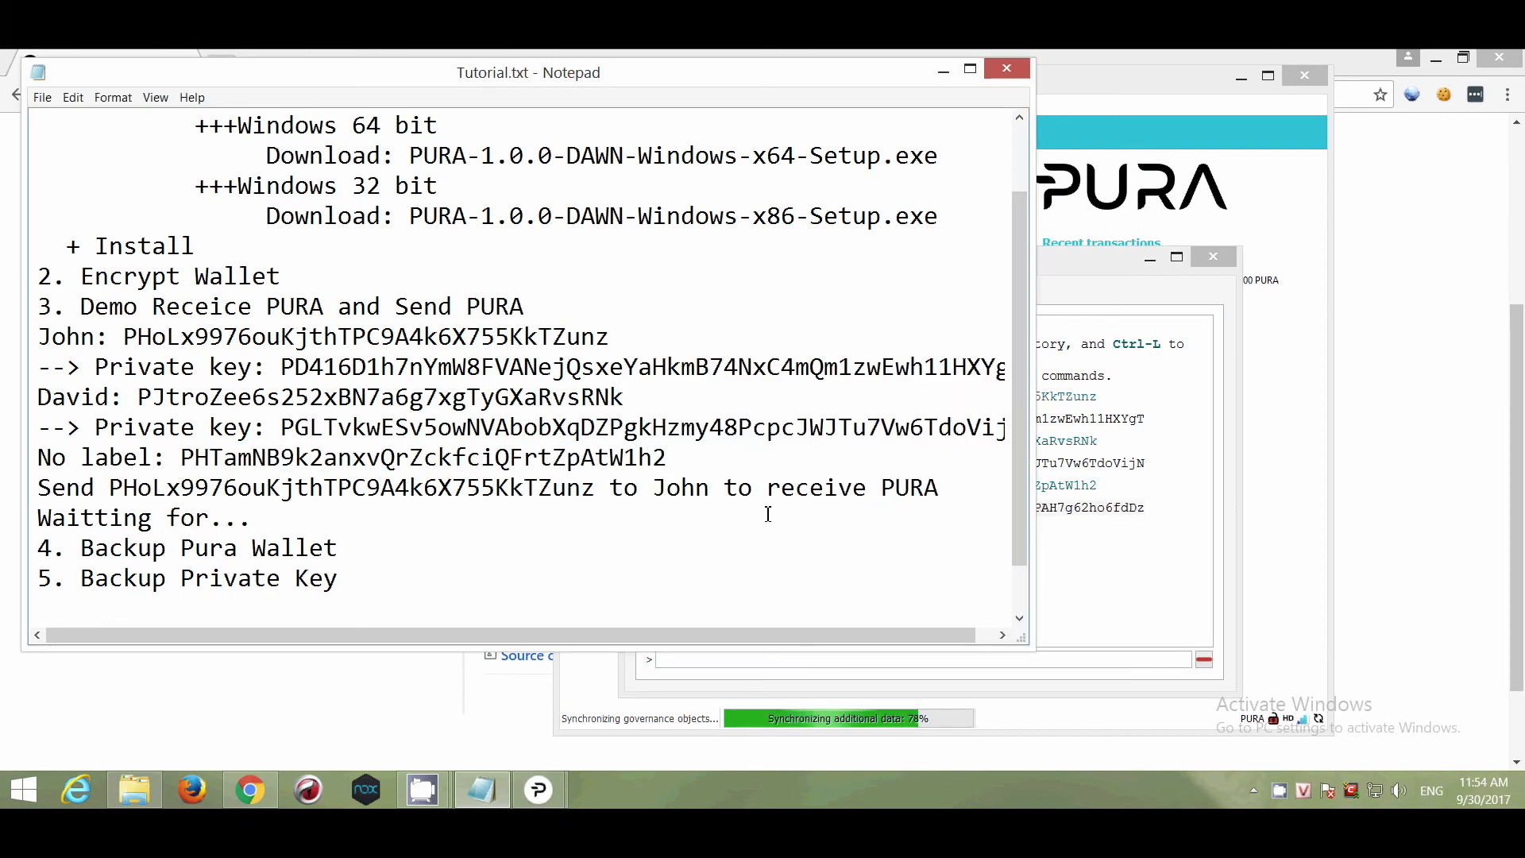
left_click(705, 459)
key("Return")
type("--> Pri")
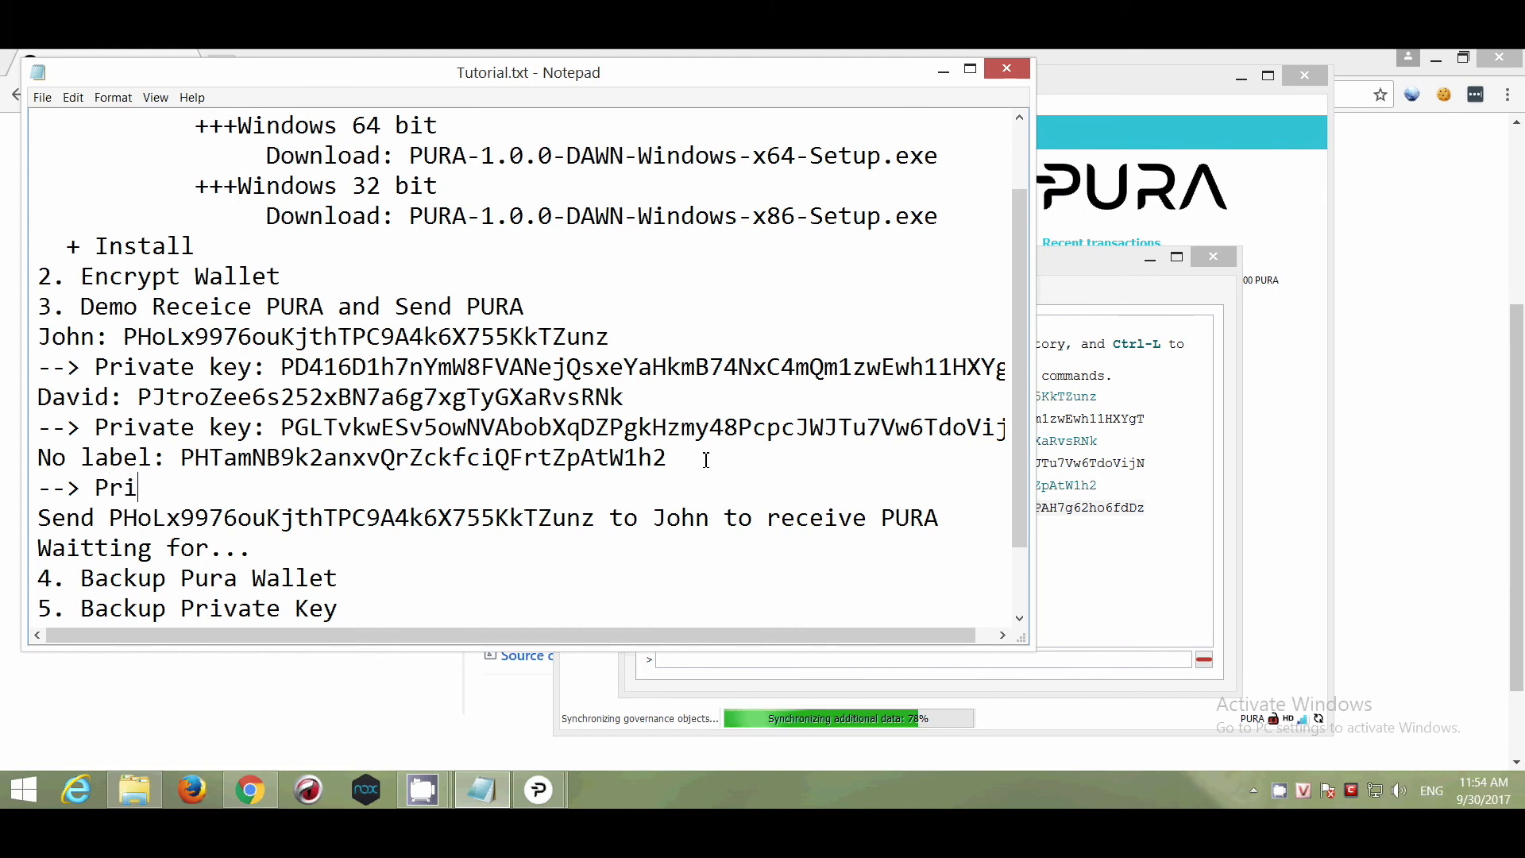
type("vate key:")
key("ctrl+v")
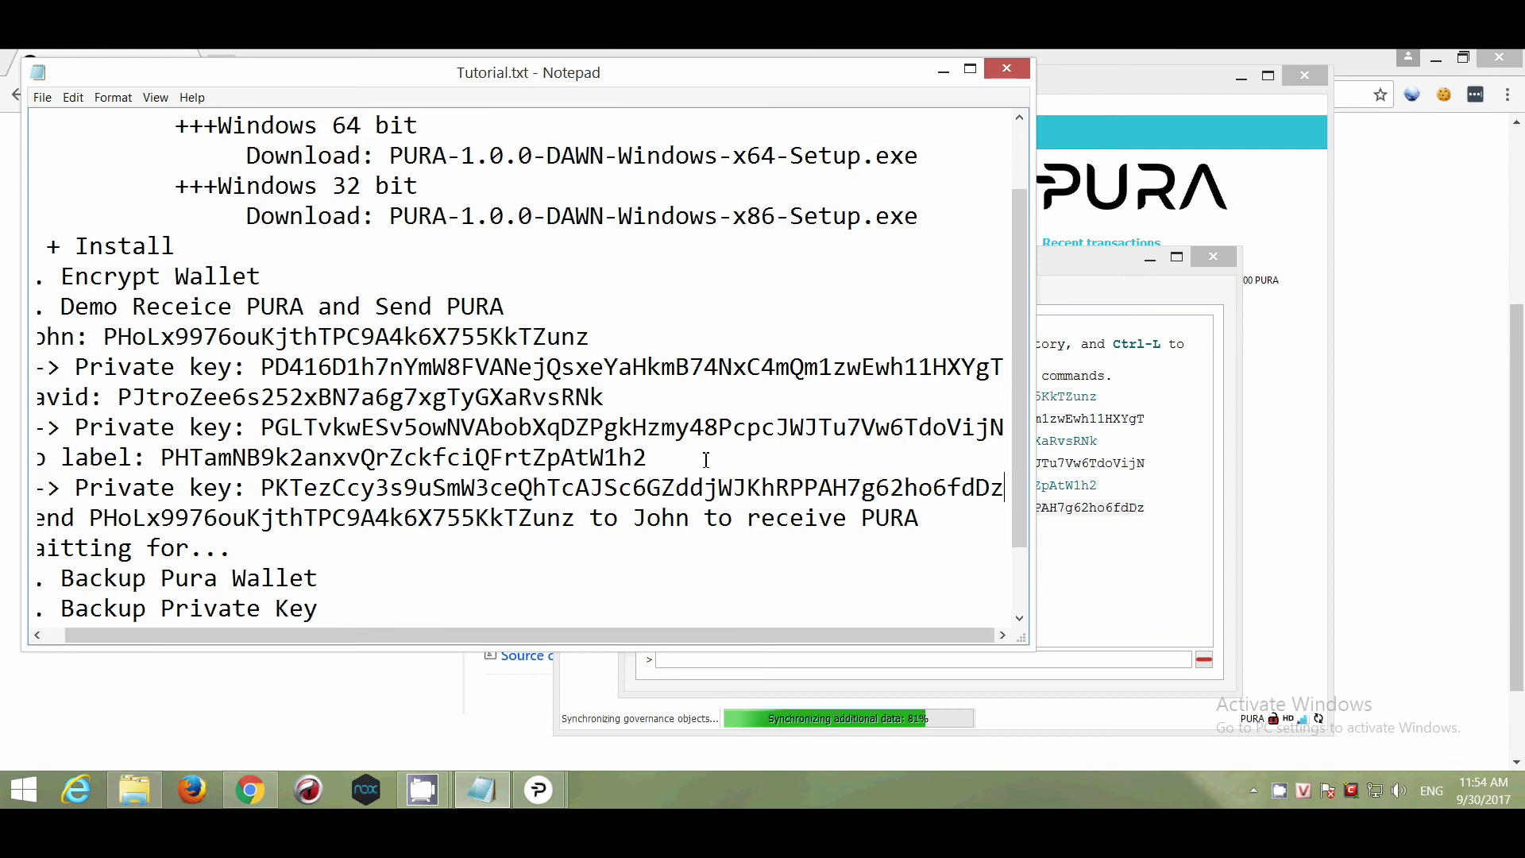
Highlight the Backup Private Key steps and the three private key lines in the checklist.
left_click_drag(1035, 653, 1187, 721)
scroll(421, 616, "down", 1)
left_click_drag(338, 548, 37, 549)
left_click_drag(365, 580, 80, 578)
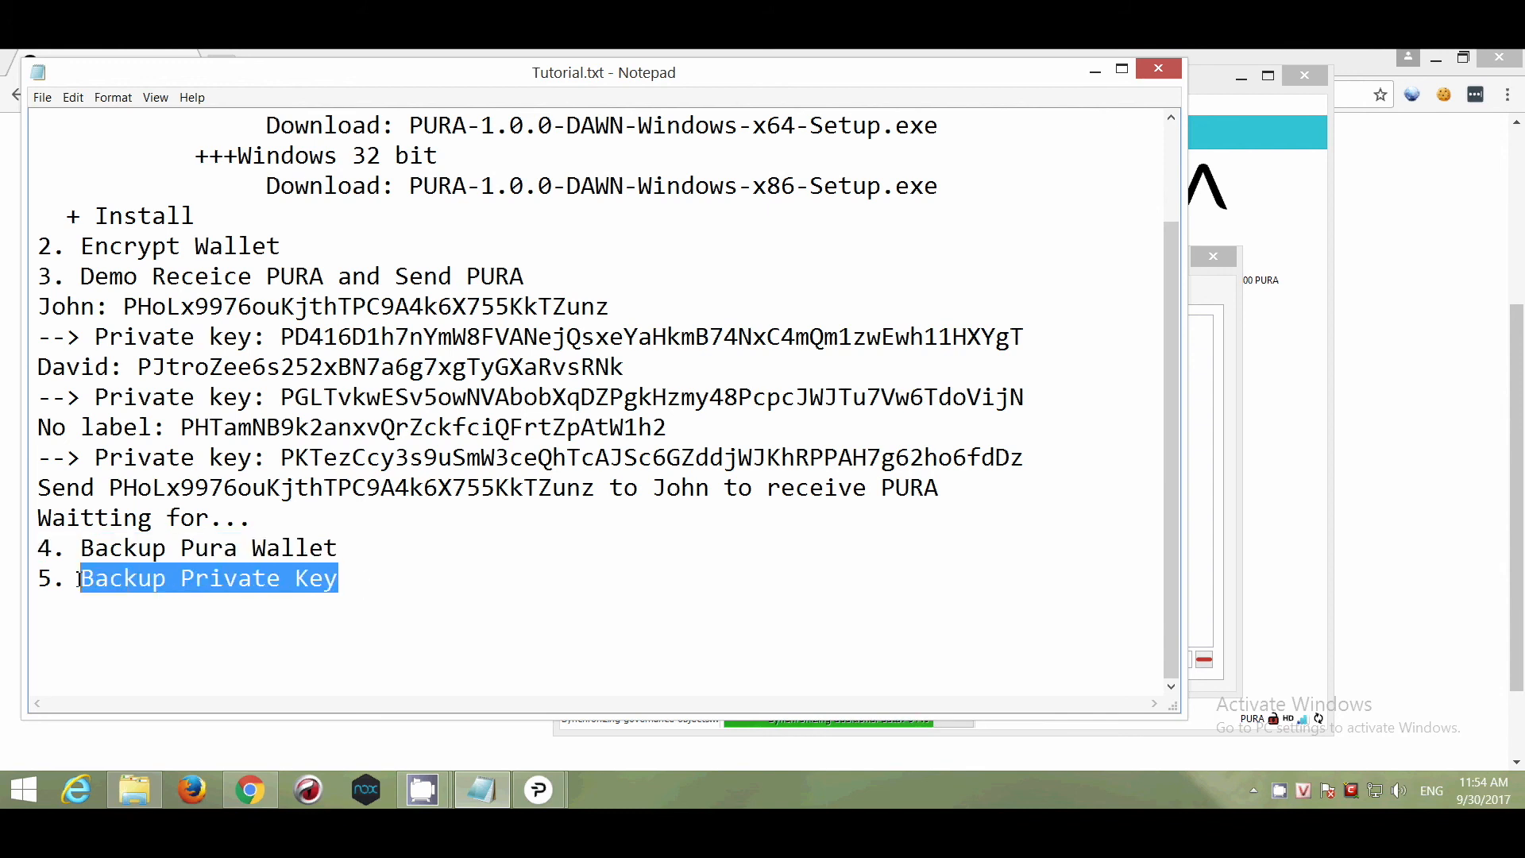
left_click_drag(1025, 457, 95, 458)
left_click_drag(95, 397, 1064, 390)
left_click_drag(1040, 338, 94, 350)
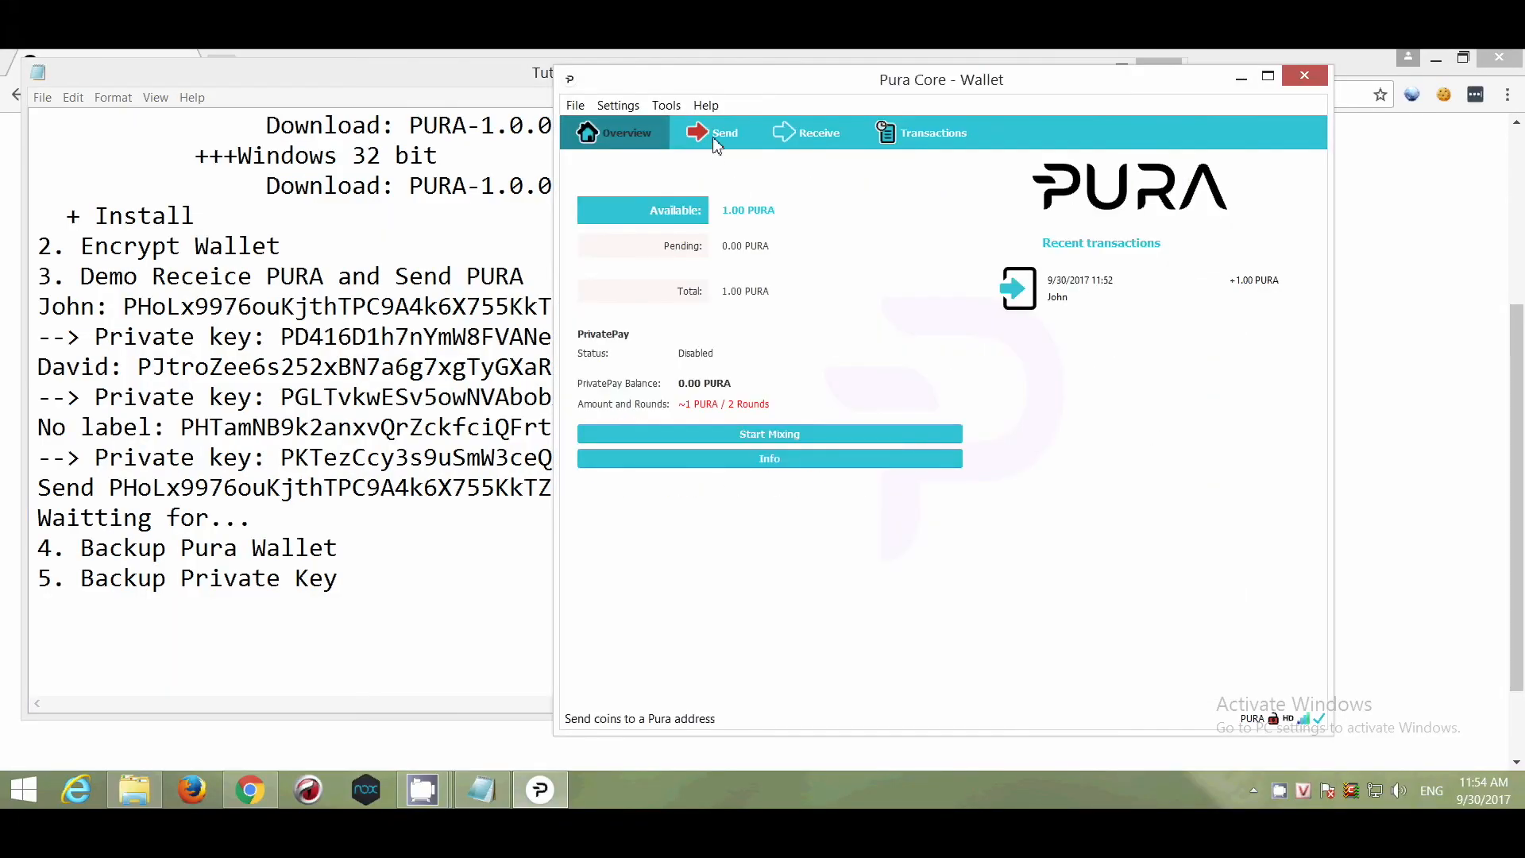
Paste the recipient address and attempt 1 PURA, which fails for insufficient balance.
left_click(717, 146)
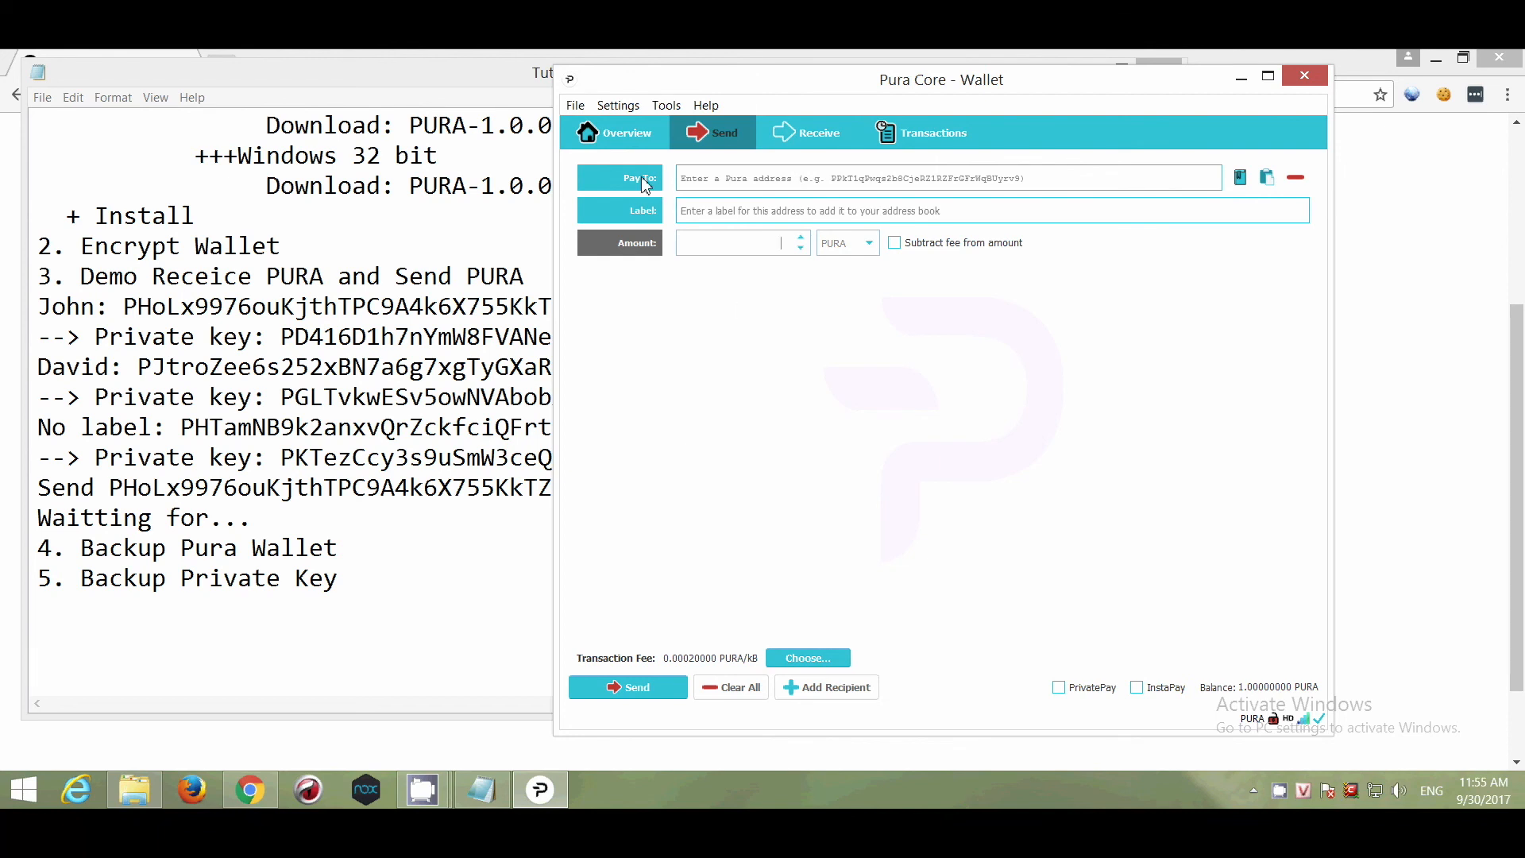
type("PRA9DDFgXznfqosGAkb64VGgB7cKbwbi3Y")
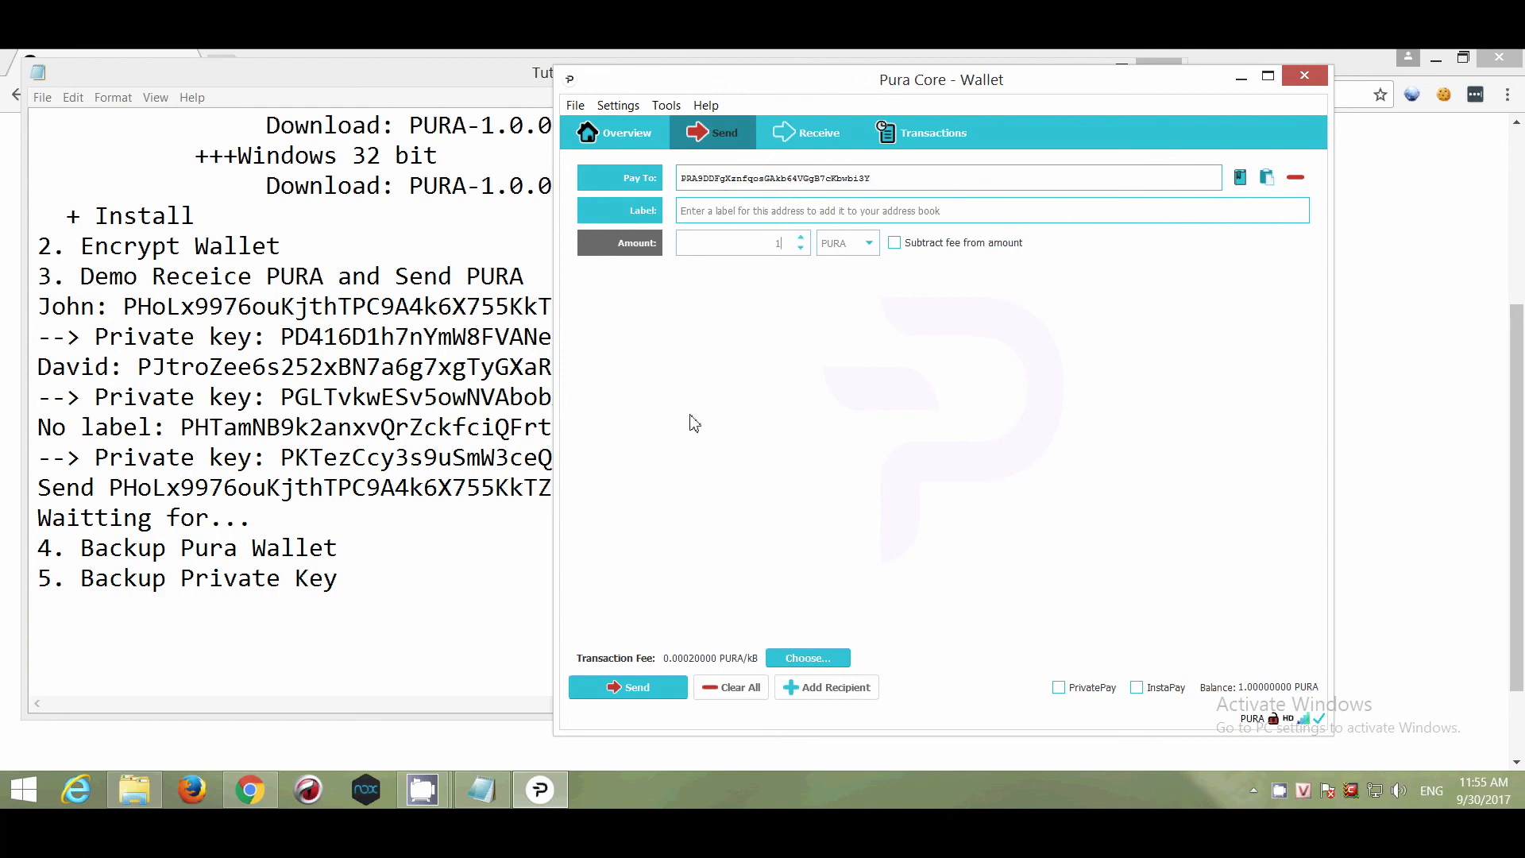
left_click(653, 693)
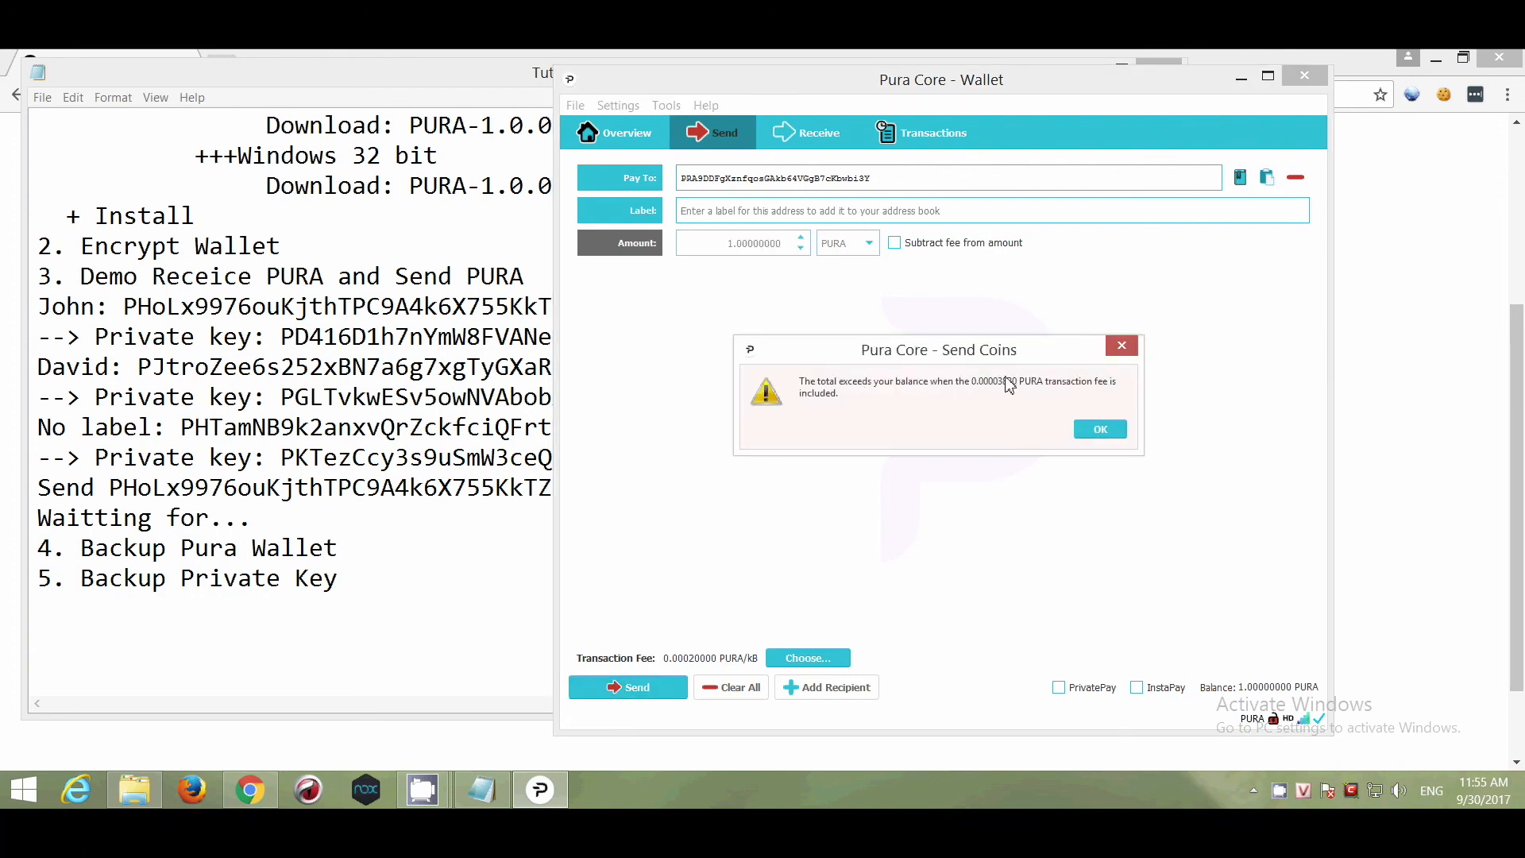
left_click(1100, 430)
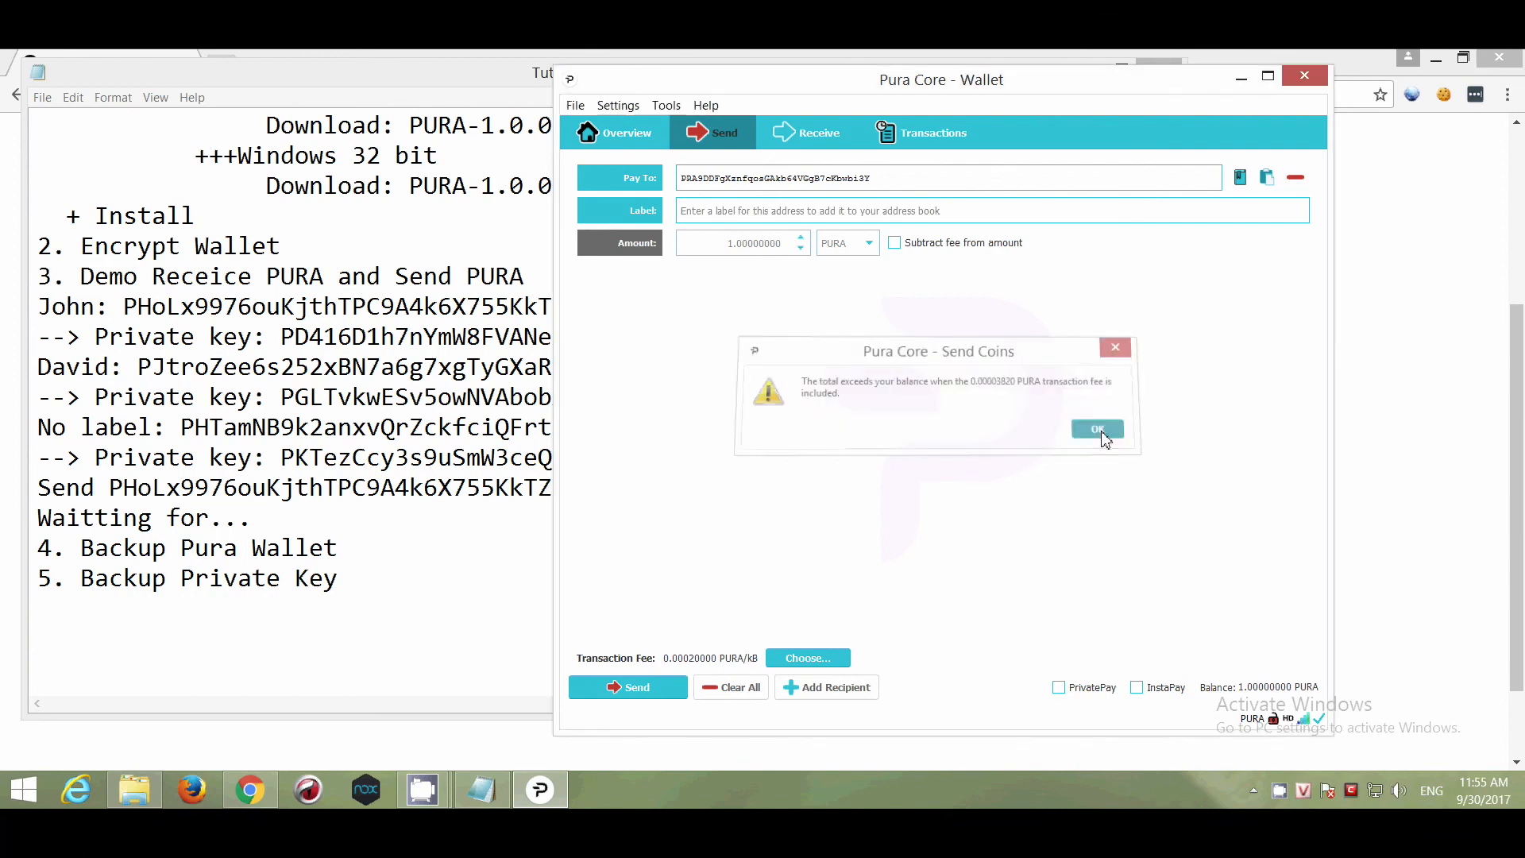
left_click(636, 144)
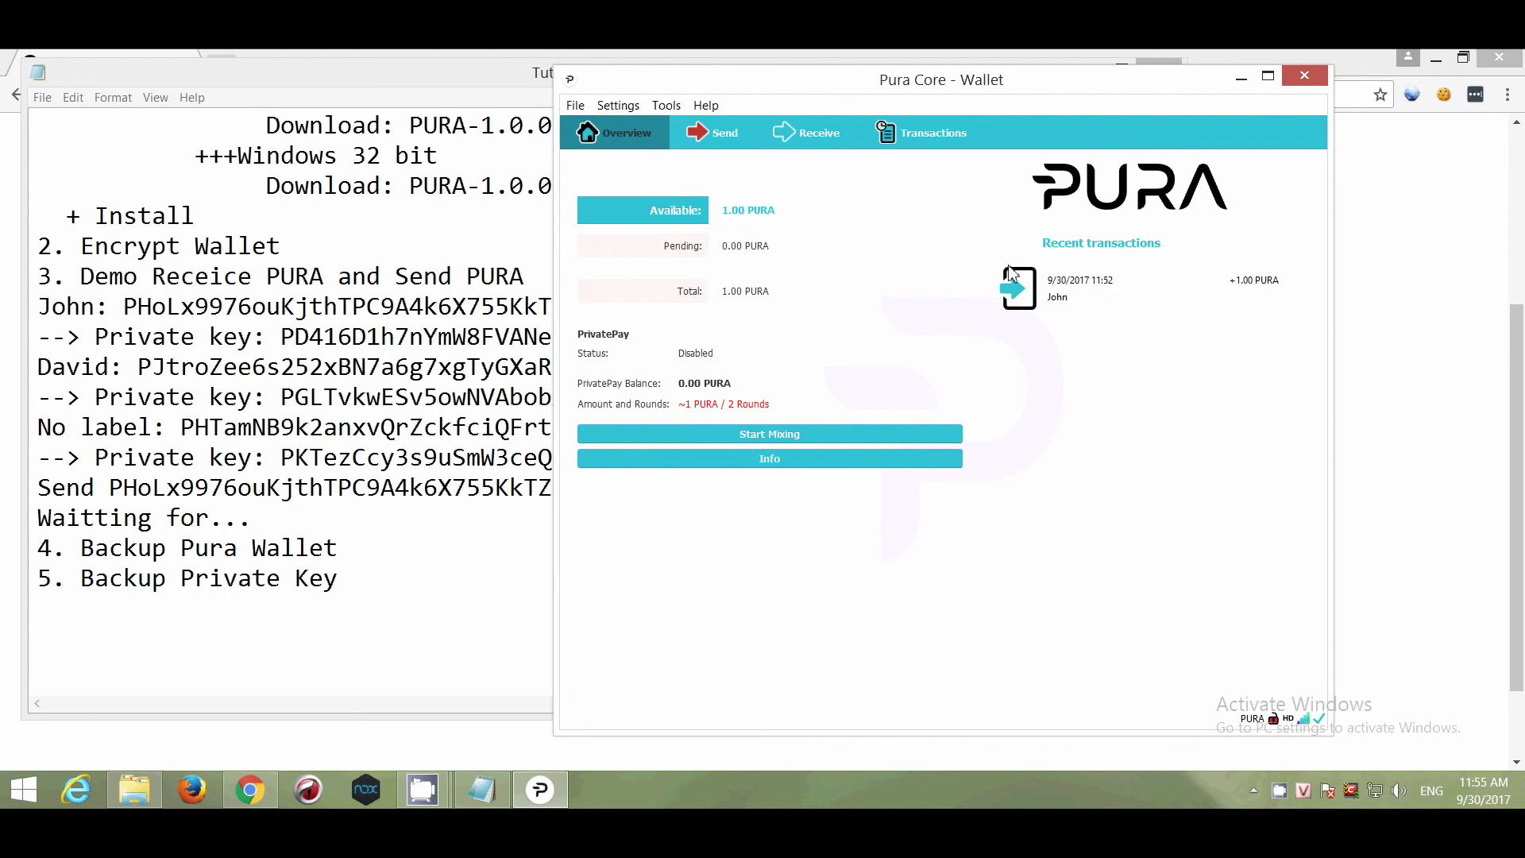
Change the amount to 0.5 PURA, send it and confirm.
left_click(712, 145)
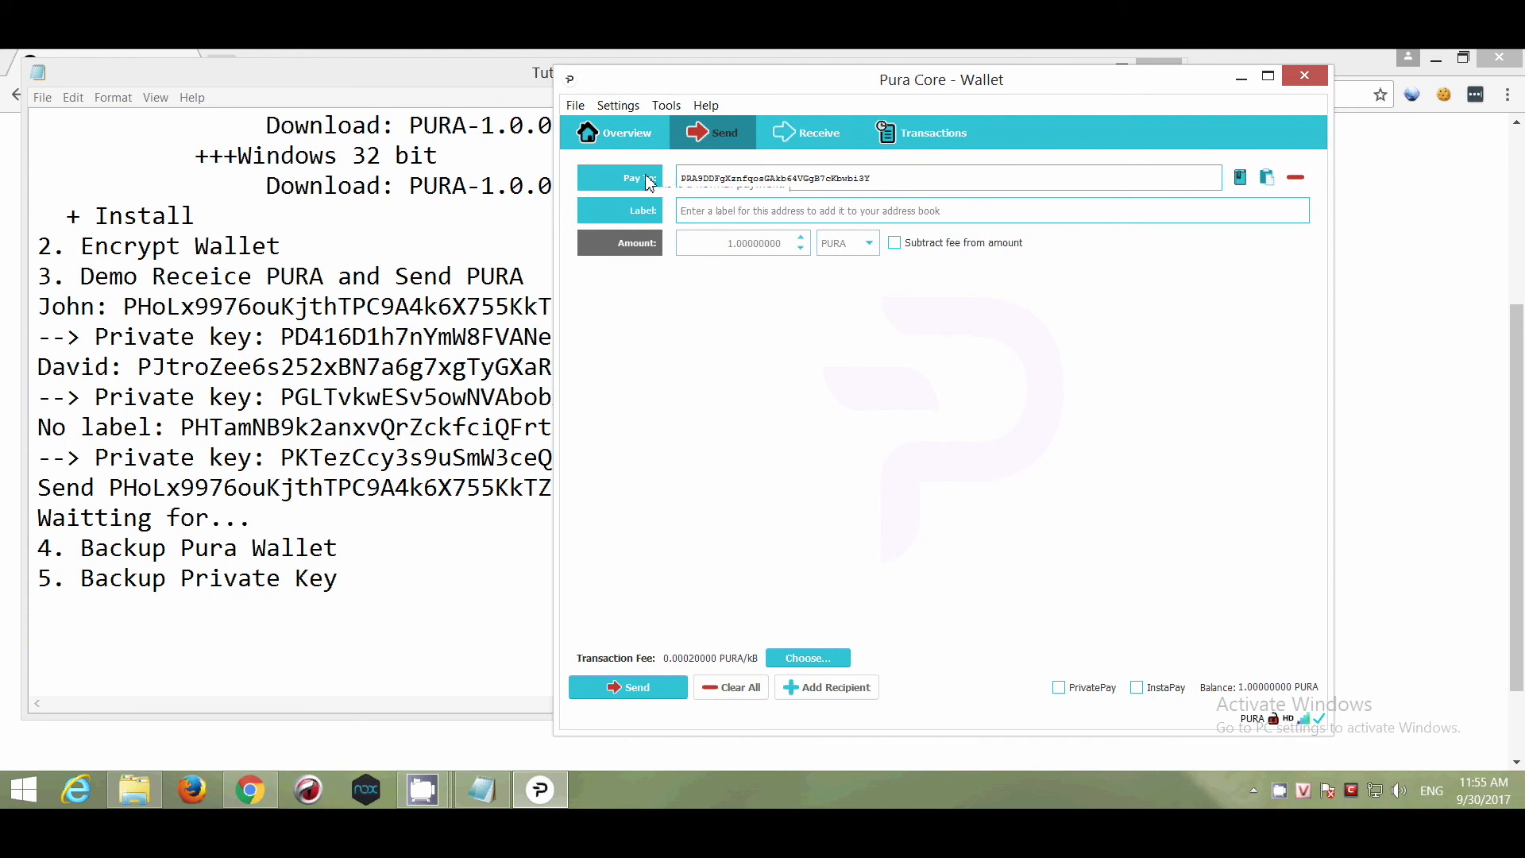
left_click(737, 217)
left_click_drag(715, 252, 809, 244)
type("0")
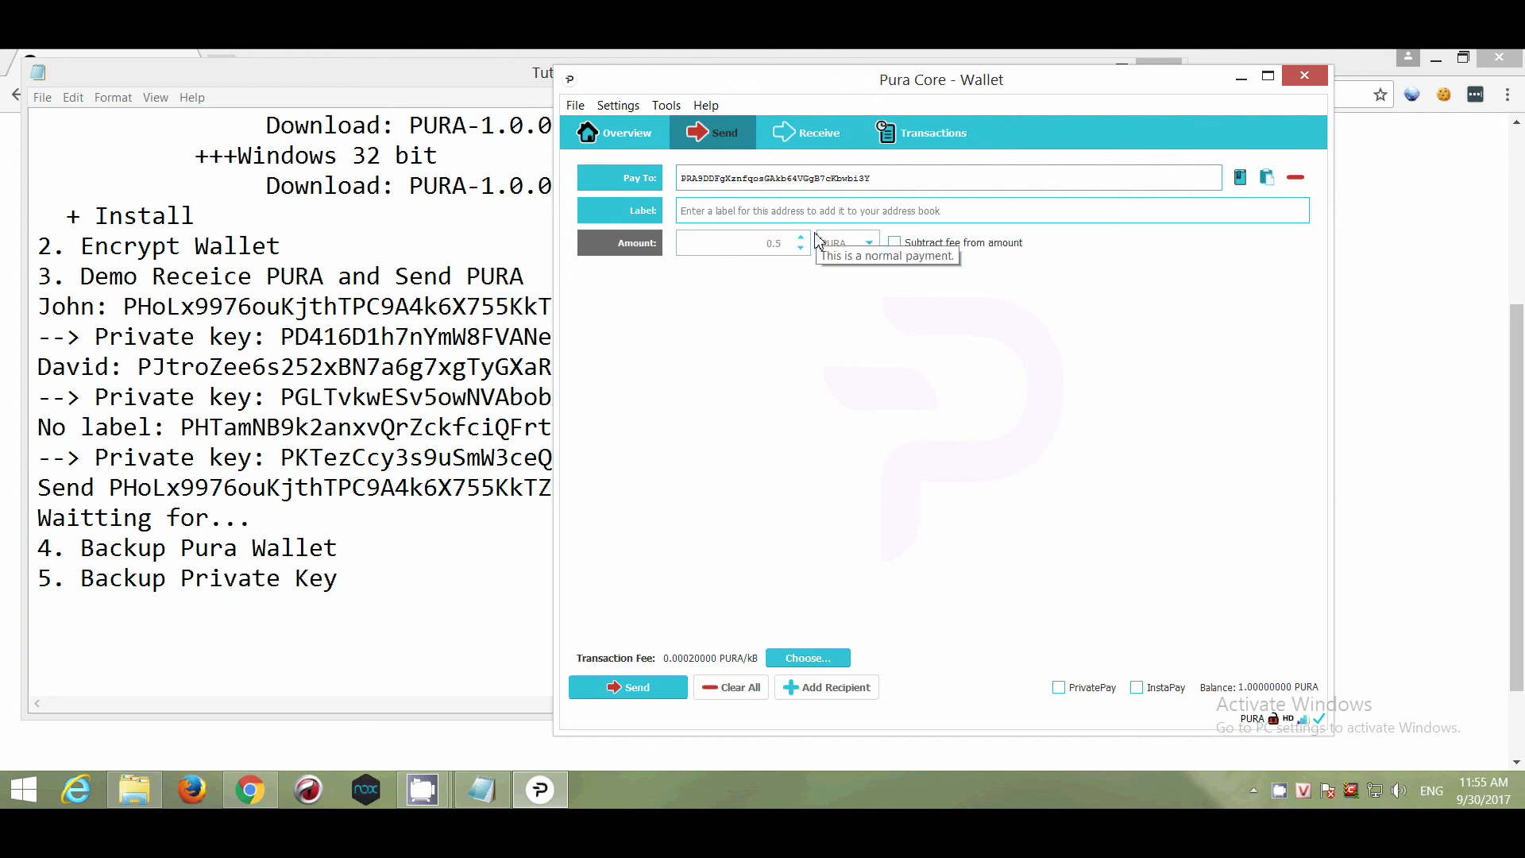
left_click(651, 690)
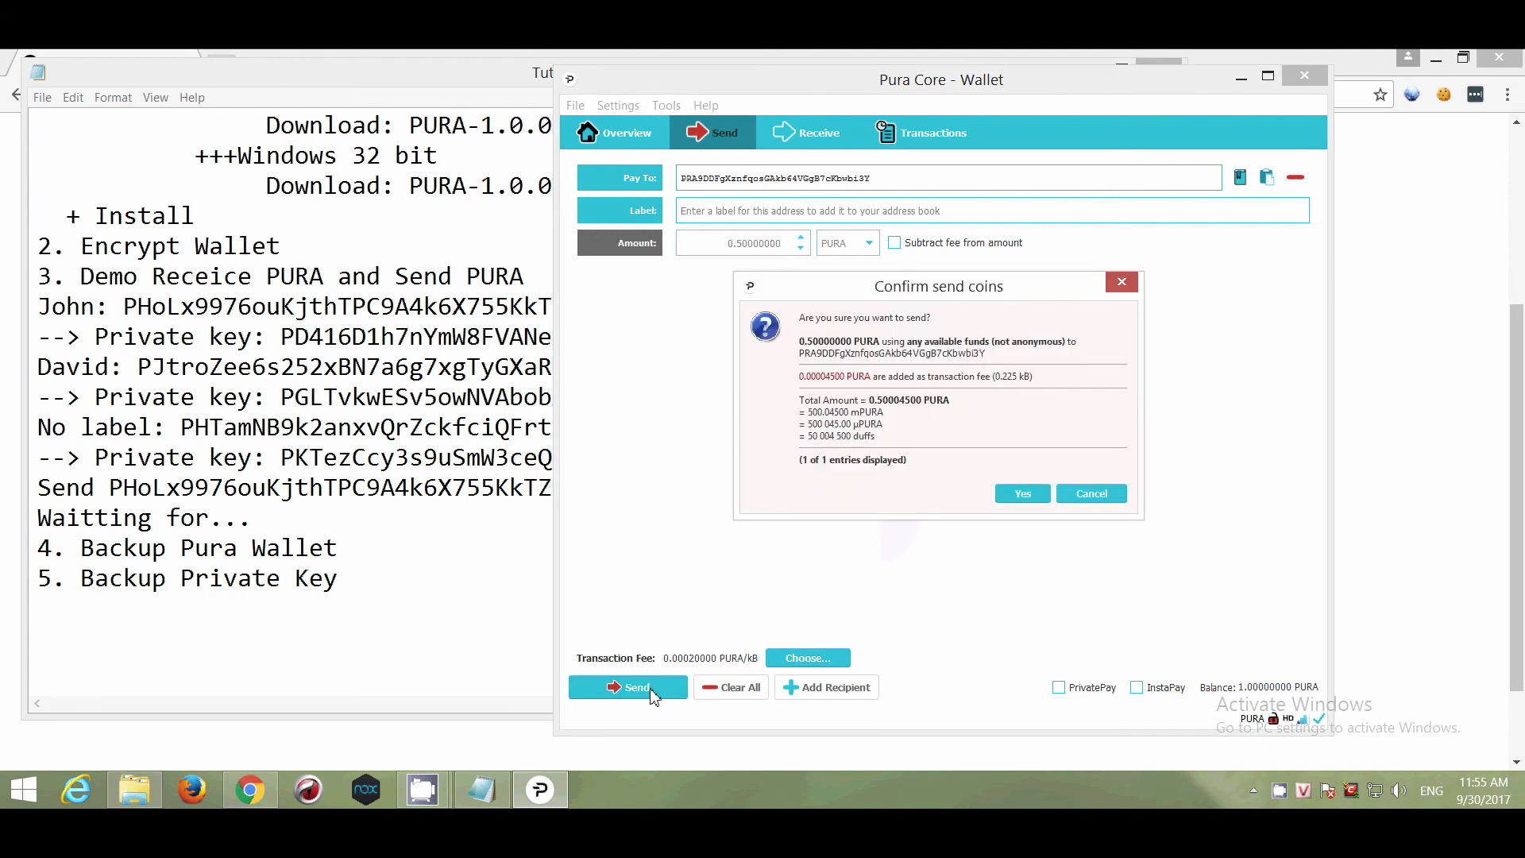
left_click(1023, 495)
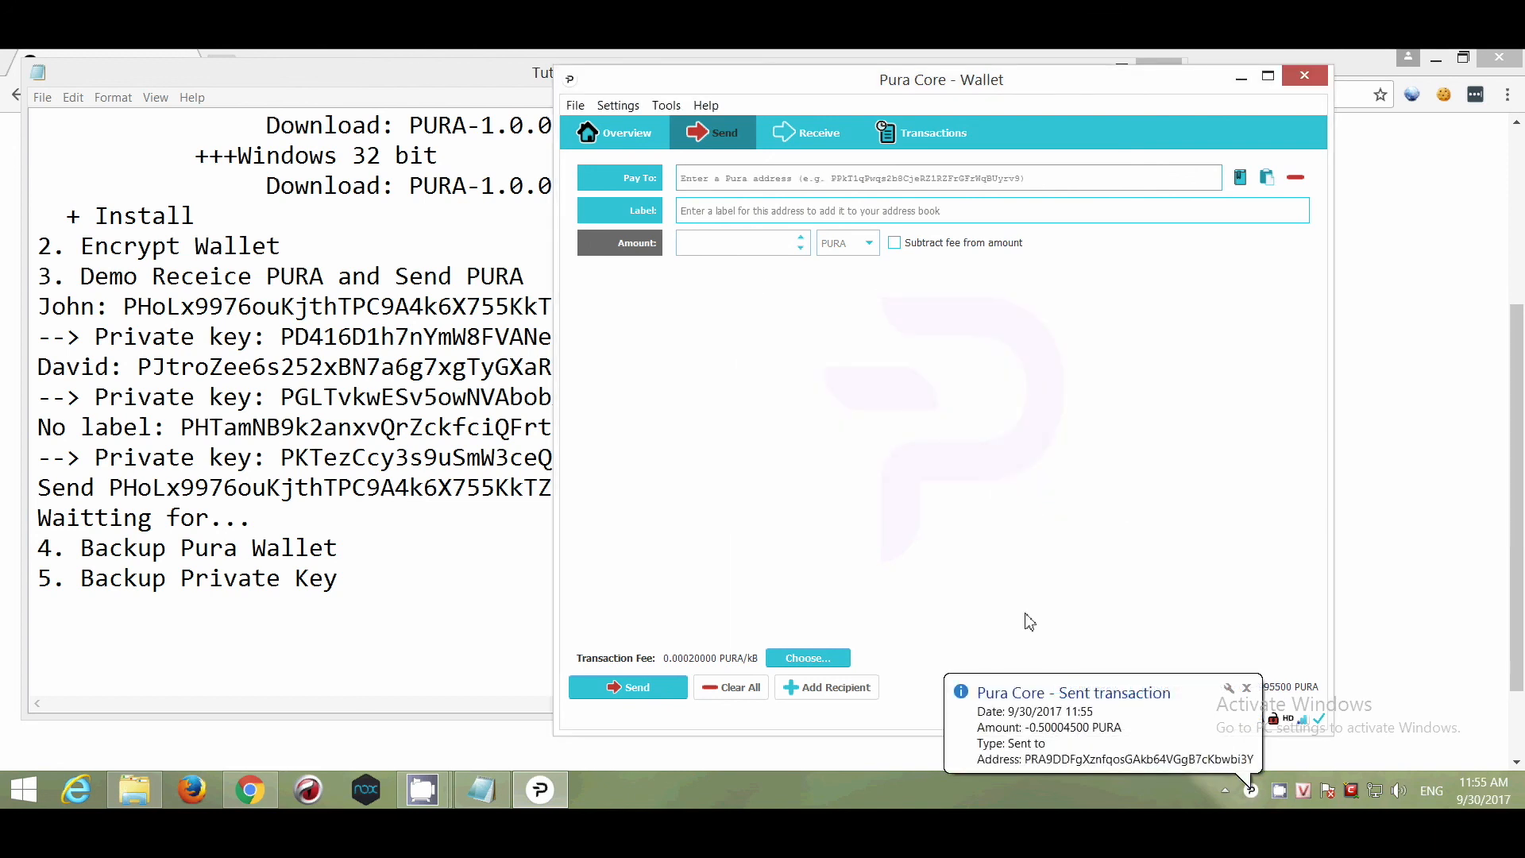
Check the Overview and Transactions tabs to confirm 0.49 PURA remaining after the 0.50 send.
left_click(646, 145)
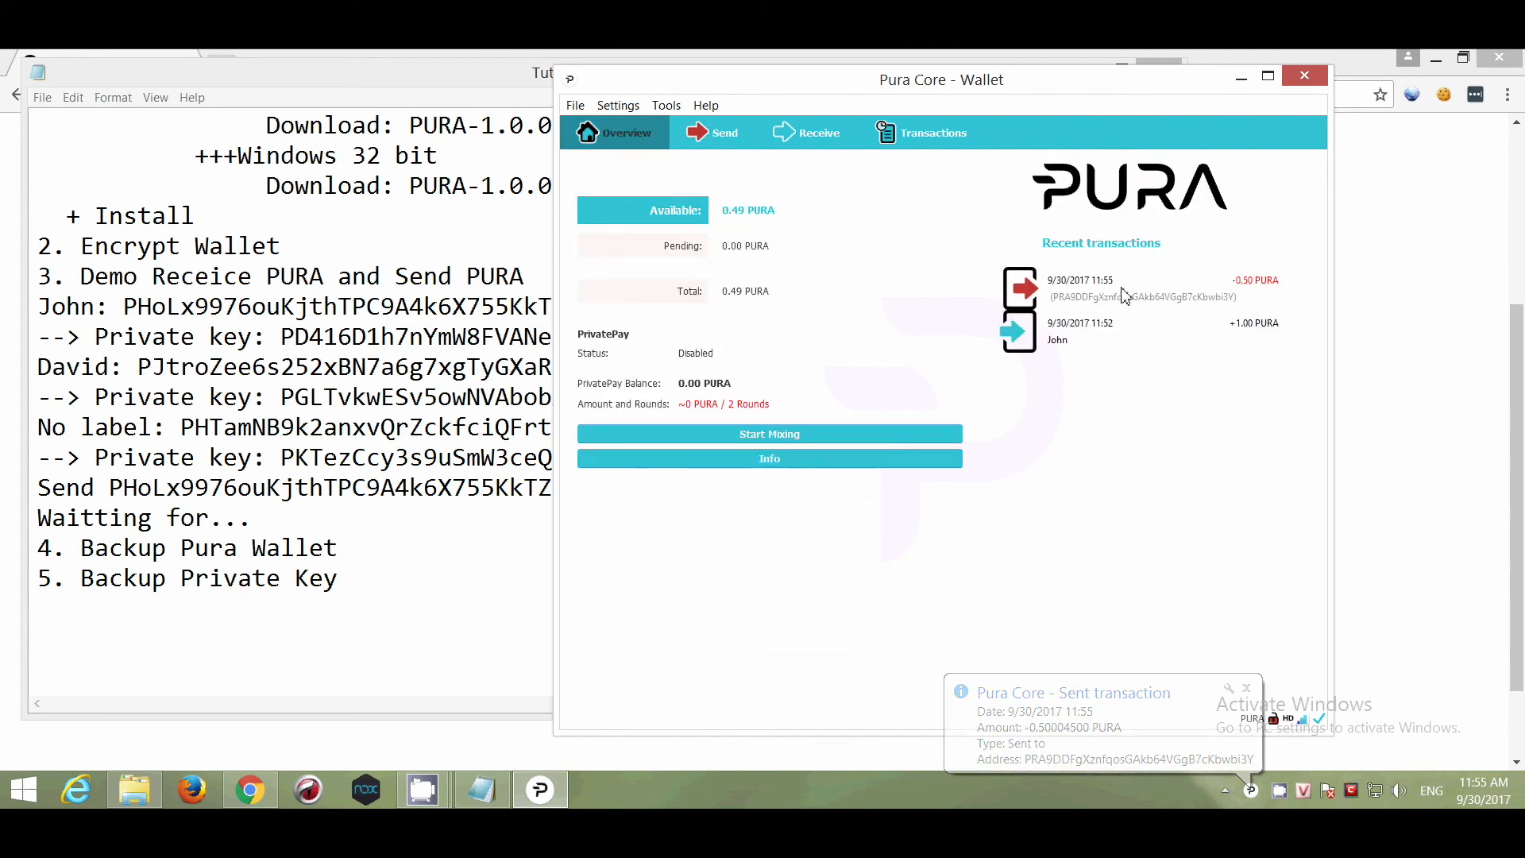
left_click(914, 137)
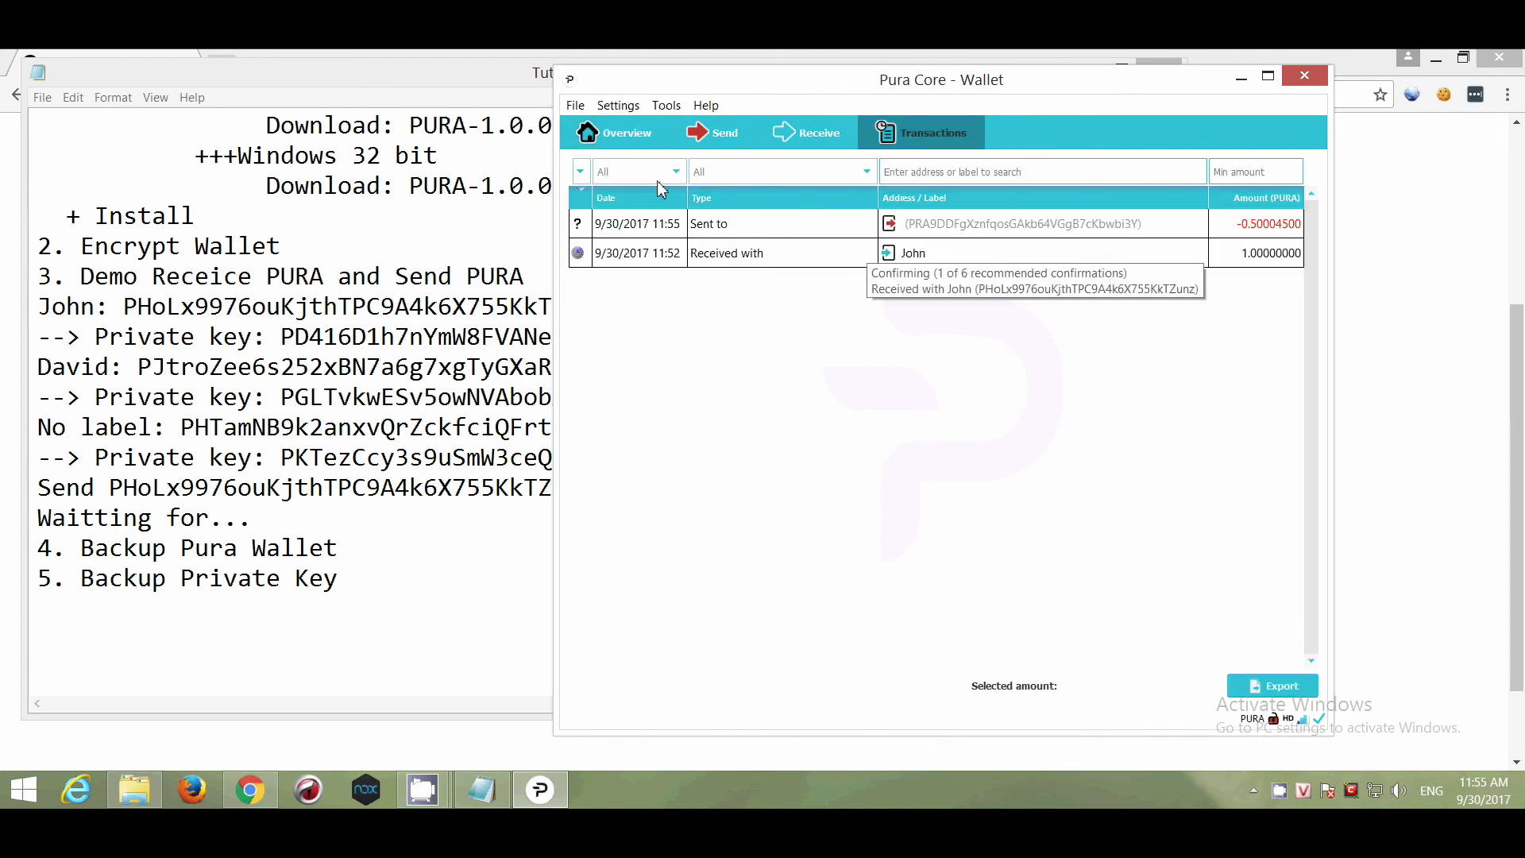
left_click(627, 142)
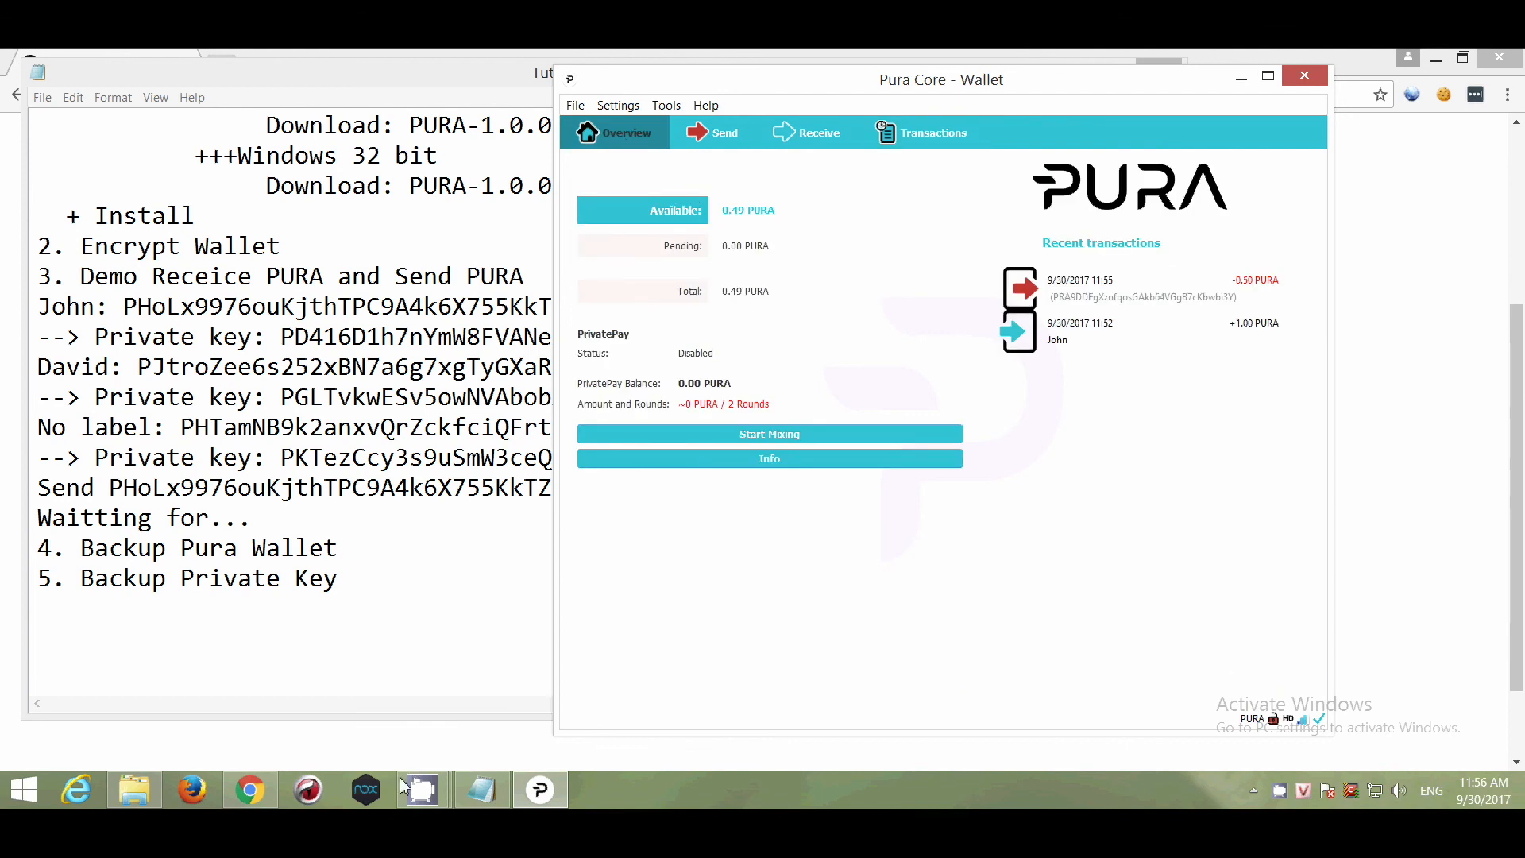